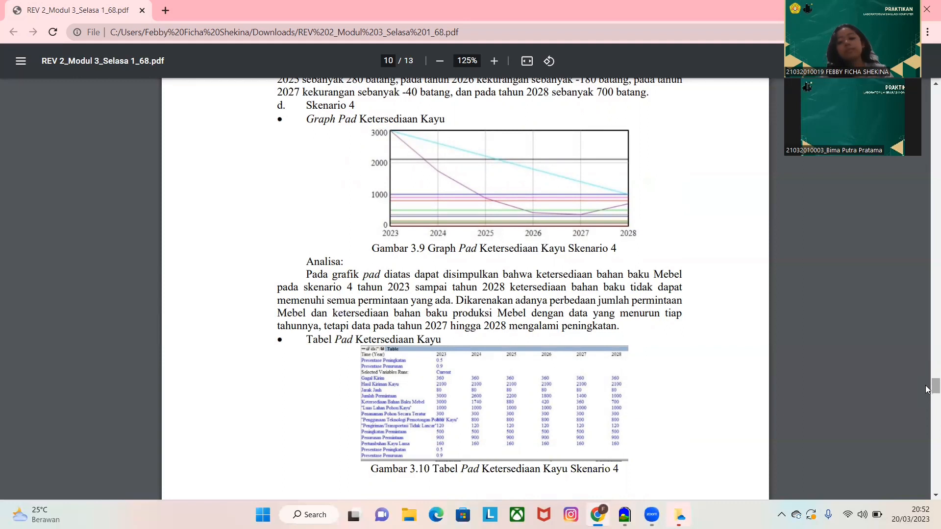
Read through the report from the scenario 4 availability table to the user interface, output analysis and conclusion sections
drag(927, 389, 928, 402)
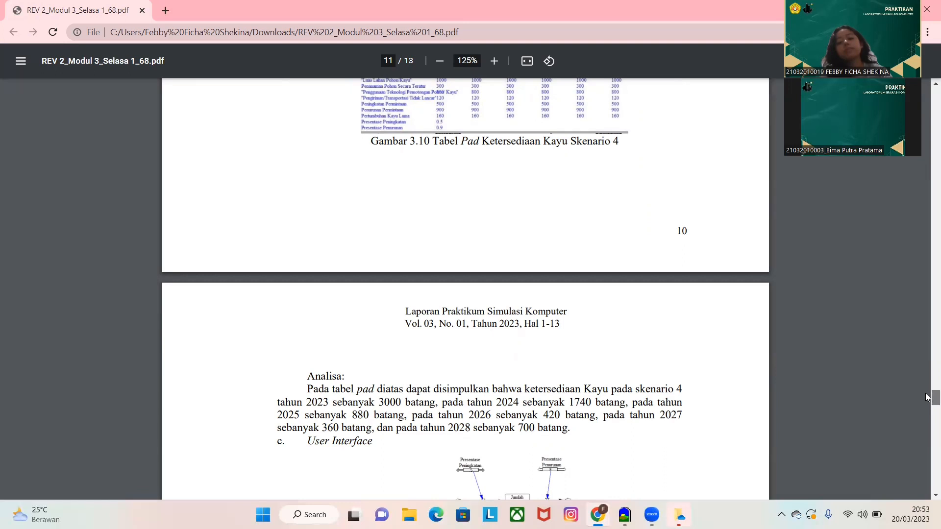
scroll(928, 398, down, 2)
scroll(928, 402, down, 4)
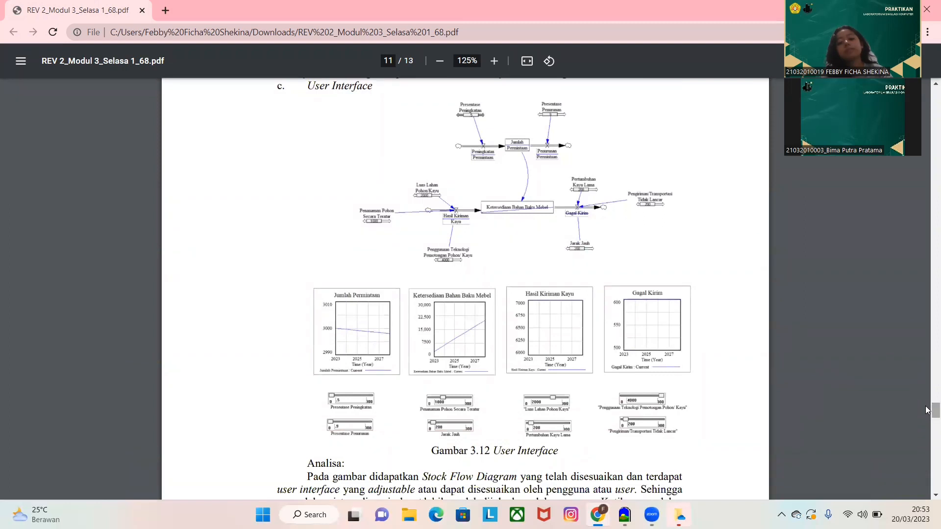
drag(928, 411, 928, 419)
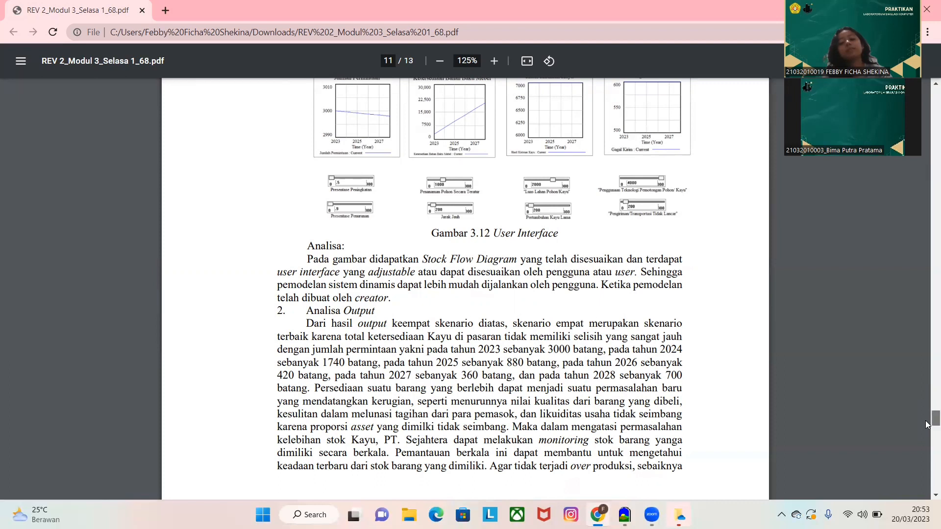
scroll(928, 424, down, 1)
scroll(928, 424, down, 1)
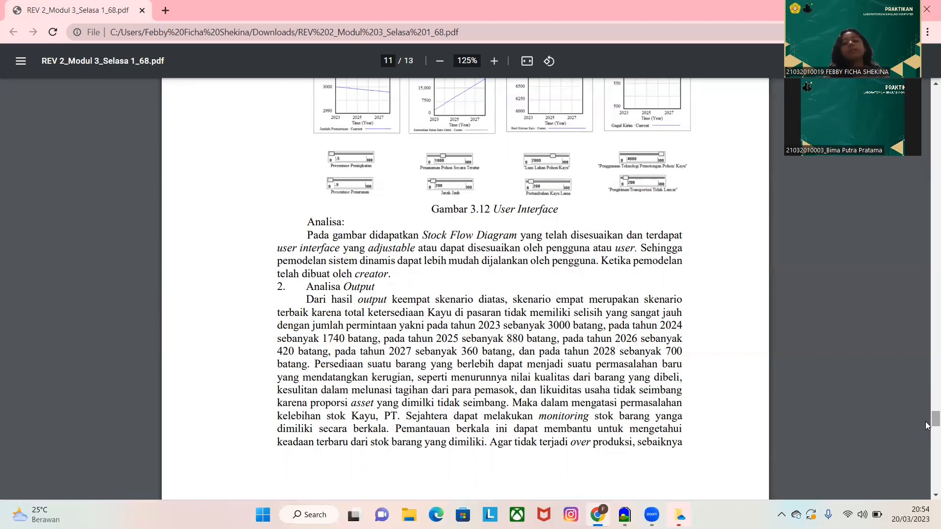
drag(928, 425, 928, 446)
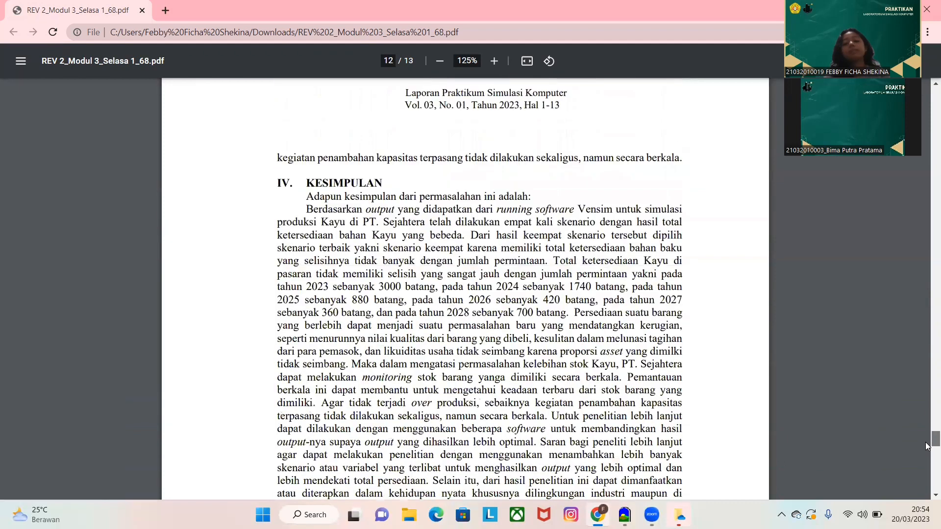
scroll(928, 446, down, 2)
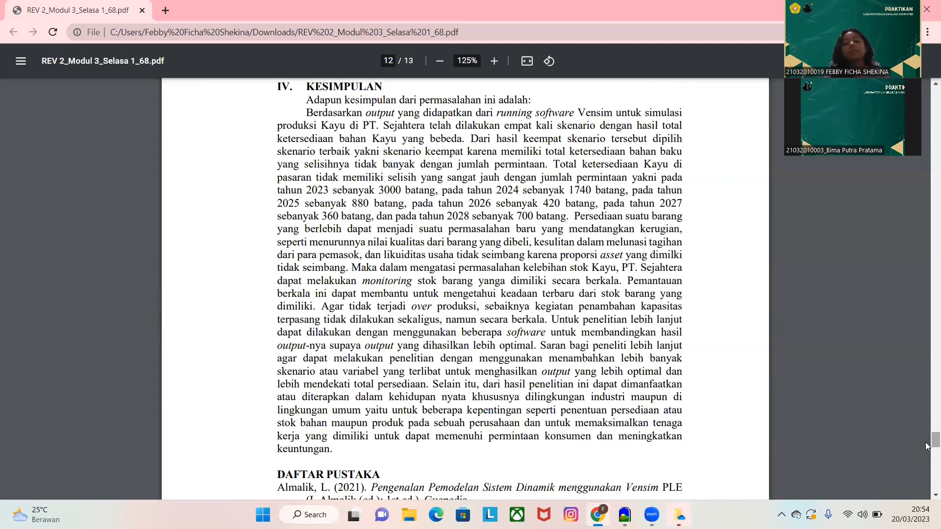
double_click(568, 319)
click(919, 441)
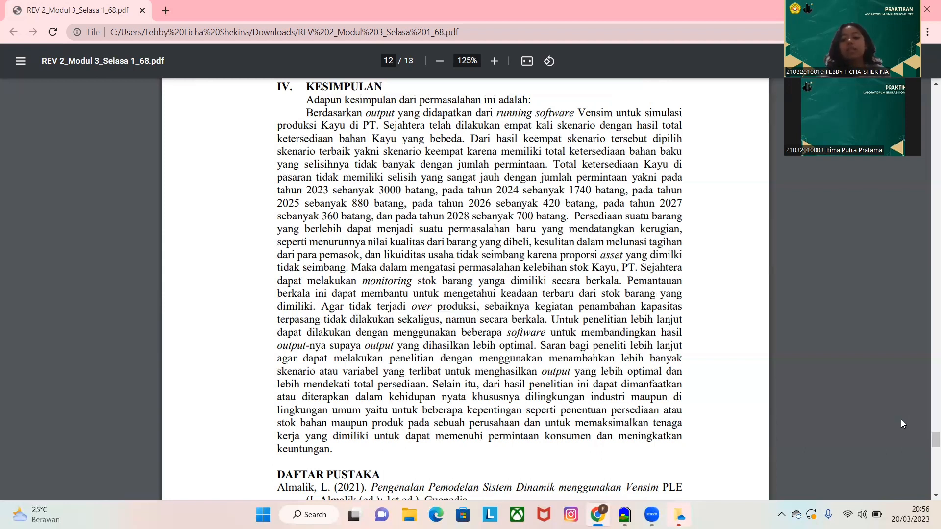
Switch to Vensim and start a new model with initial time 2023 and final time 2028
mouse_move(624, 514)
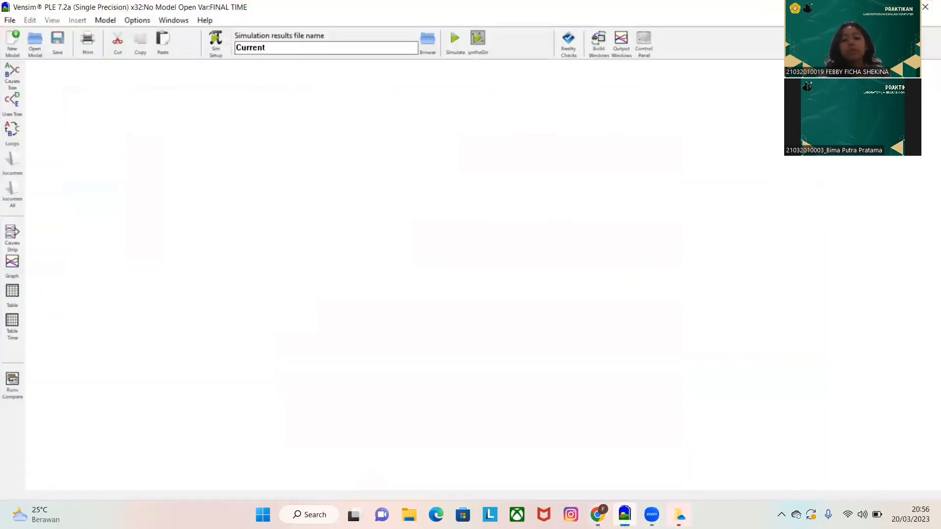
click(625, 456)
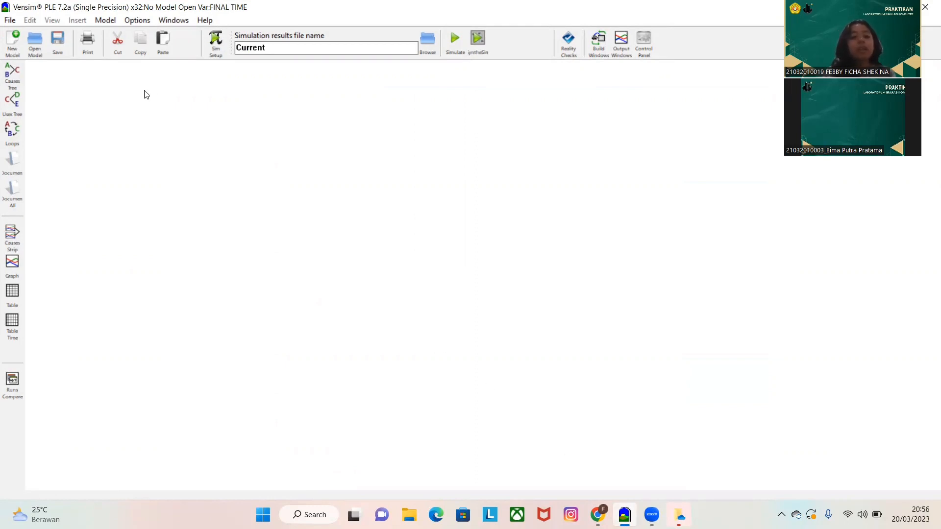
click(21, 54)
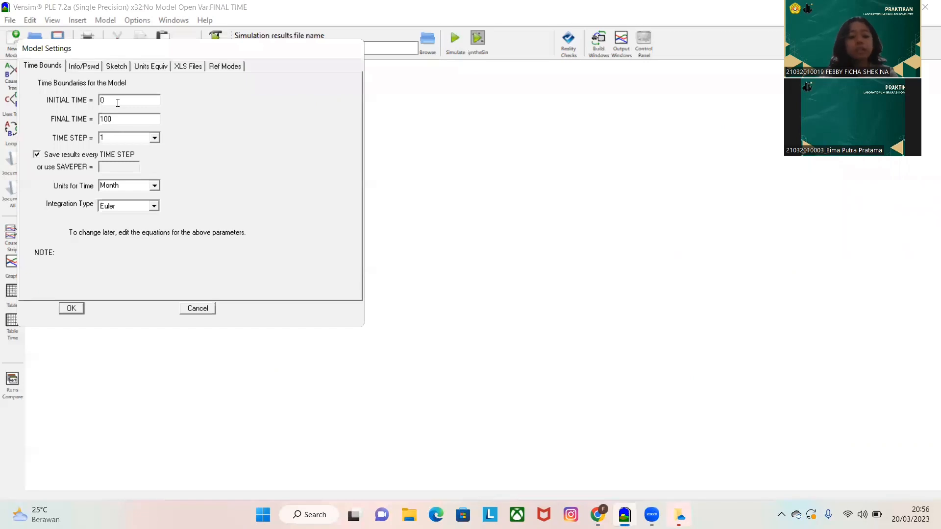
text(2023)
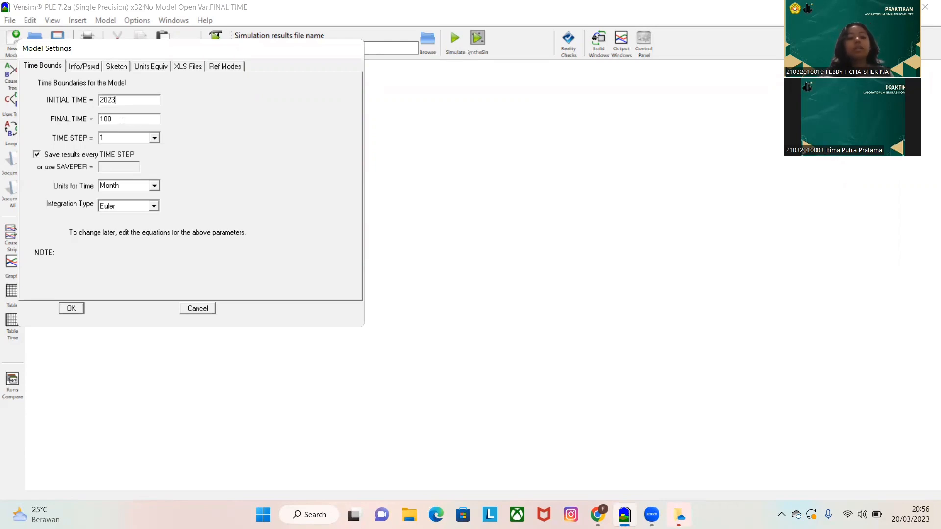
drag(108, 119, 100, 119)
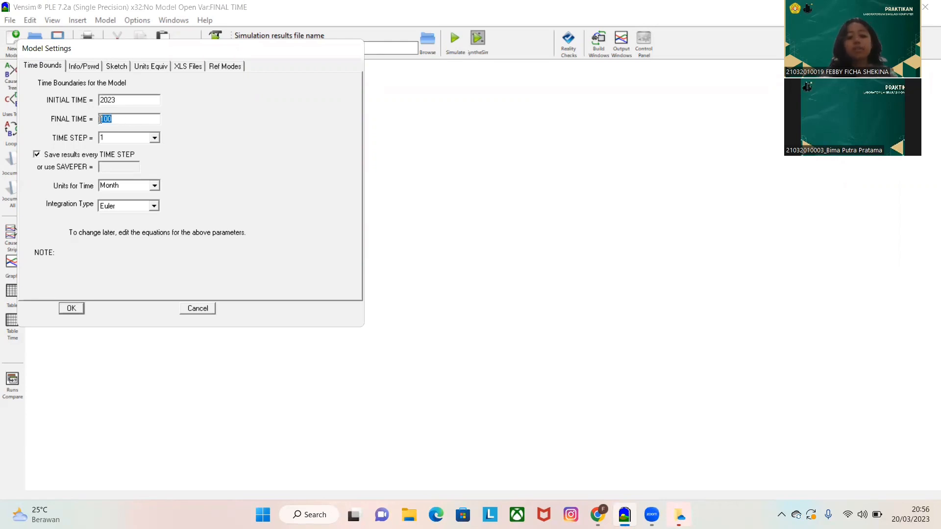
text(202)
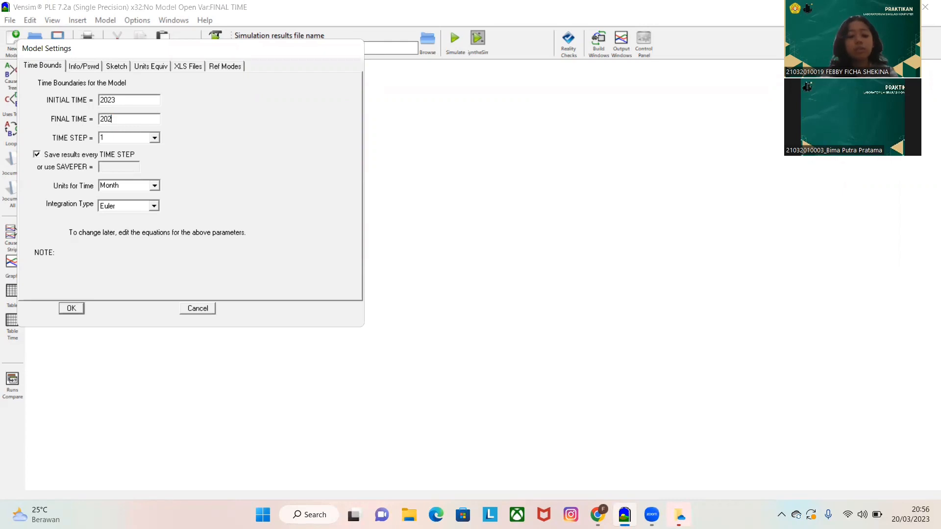
text(8)
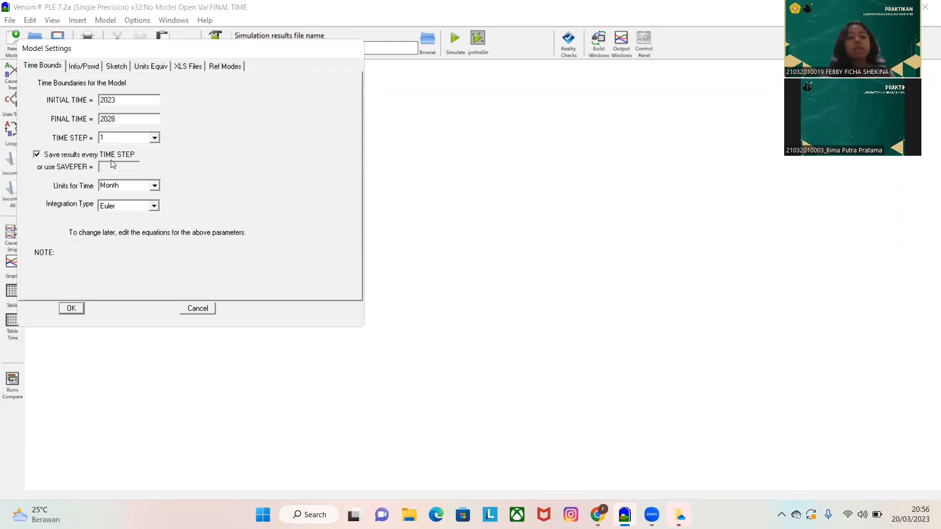
Set the model's units for time to Year and accept the model settings
click(154, 185)
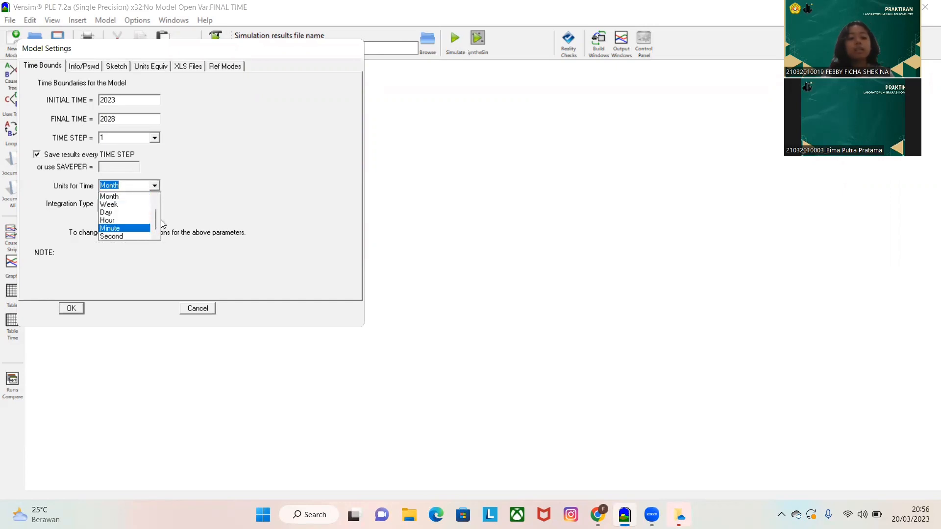
click(163, 224)
click(155, 186)
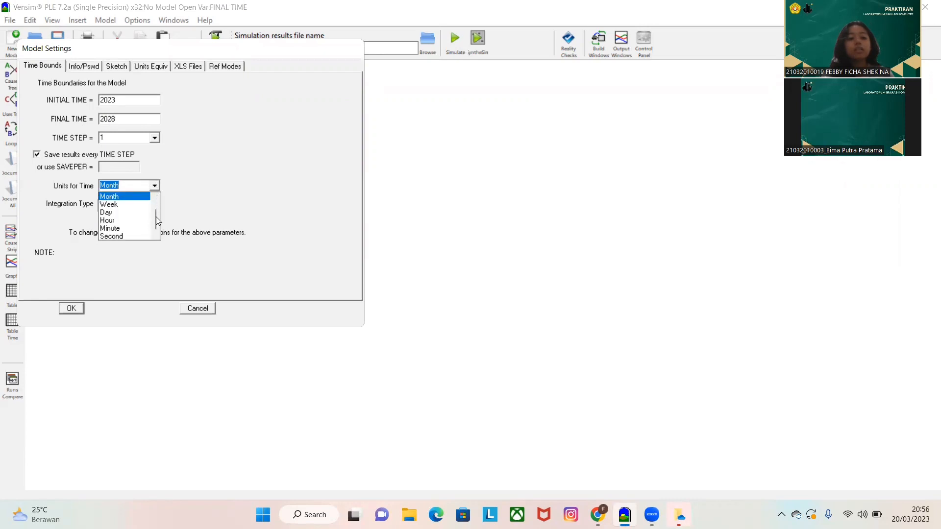
drag(156, 214, 156, 205)
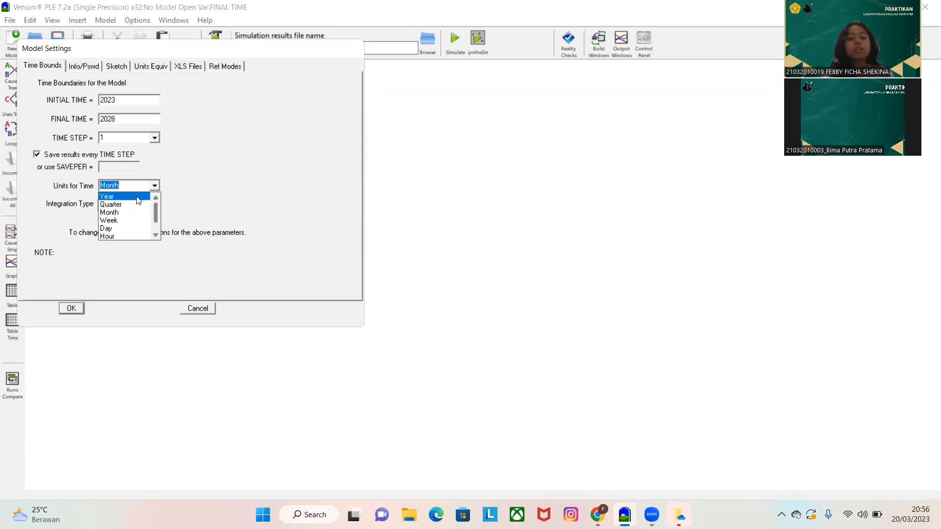
click(138, 200)
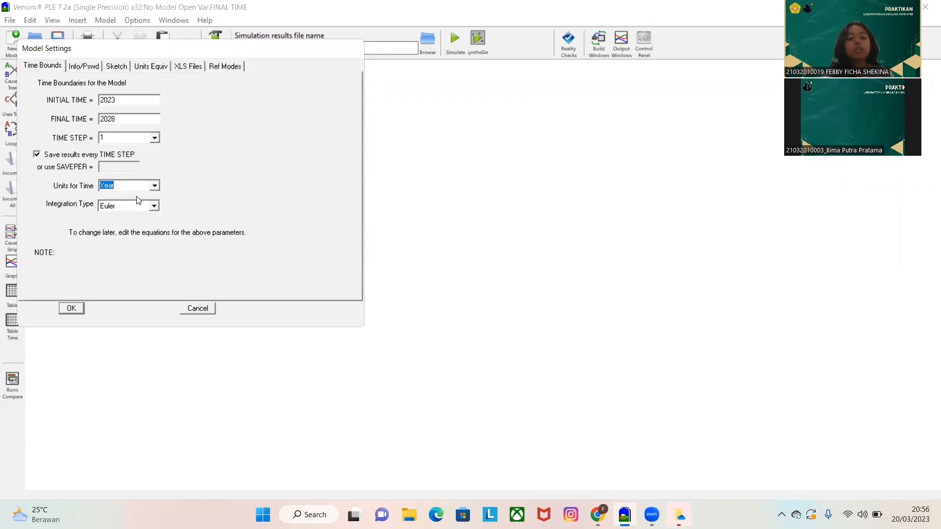
click(71, 308)
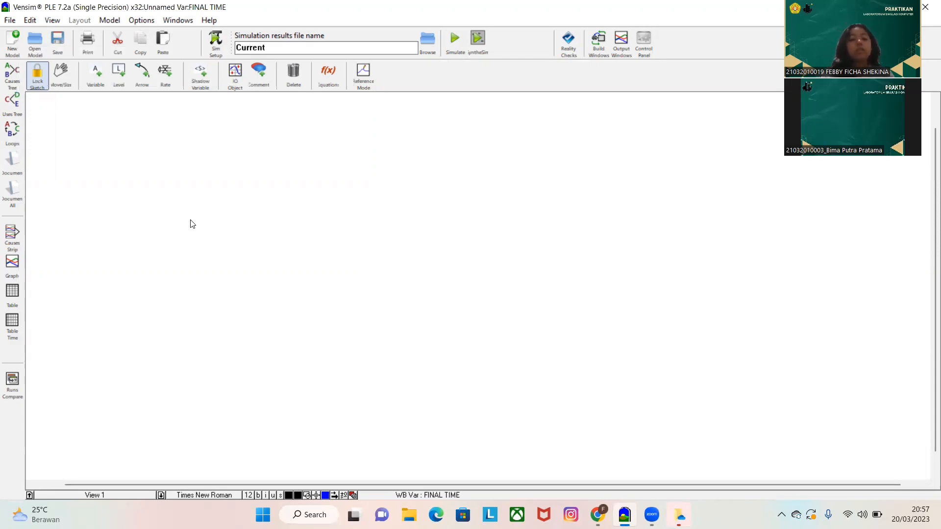
Add a variable named Ketersediaan Bahan Baku near the upper part of the sketch, capitalizing each word
click(93, 83)
click(156, 150)
text(Ketersediaan bahan baku)
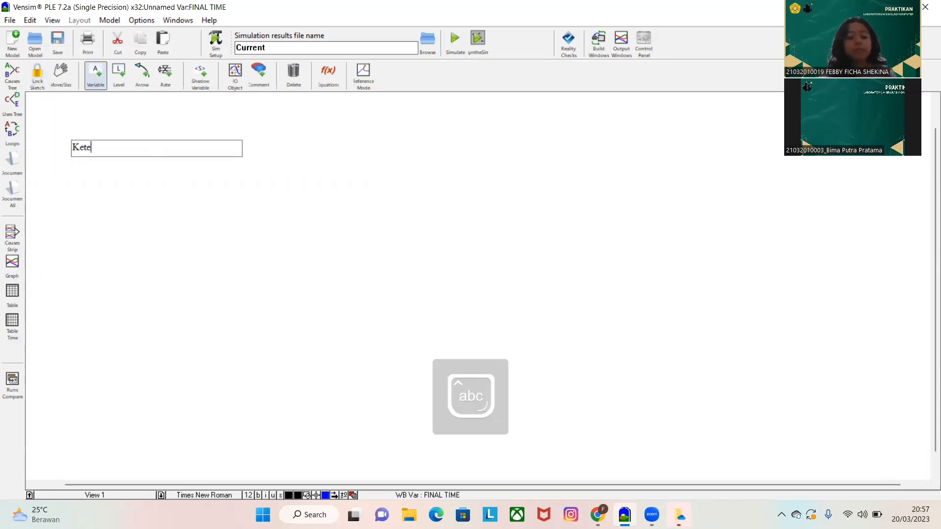
key(Left)
key(Left)
key(Left)
key(Left)
key(Left)
key(Left)
key(Left)
key(Left)
key(Left)
key(Left)
key(Left)
key(Left)
key(Right)
key(Right)
key(Right)
key(BackSpace)
key(Caps_Lock)
text(B)
key(Right)
key(Right)
key(Right)
key(Right)
key(Right)
key(Right)
key(BackSpace)
text(B)
Add the variables Jumlah Permintaan and Hasil Kiriman Kayu to the sketch
click(253, 157)
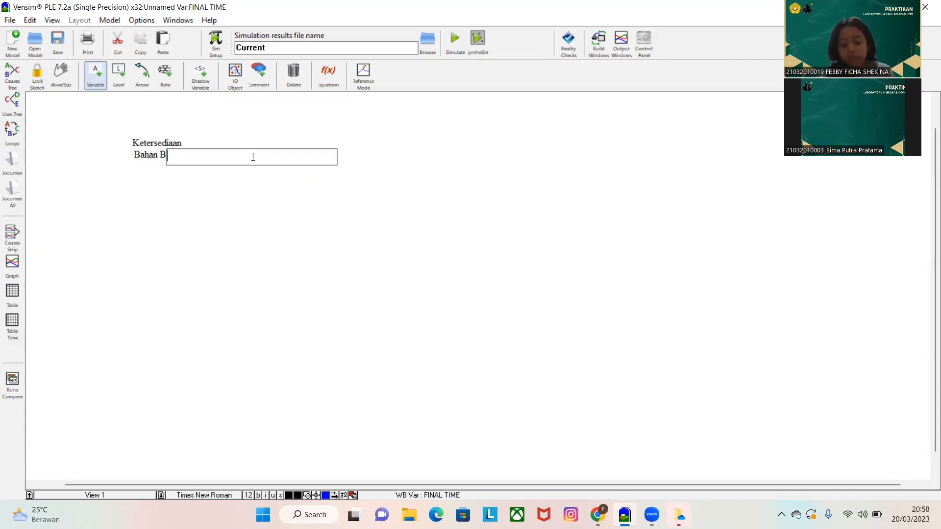
text(Jumlah Permintaan)
click(200, 193)
text(Hasil Kiriman Kayu)
Spread the variables out, with Ketersediaan Bahan Baku toward the middle, Hasil Kiriman Kayu to its upper left and Jumlah Permintaan at the lower left
click(171, 154)
drag(199, 194, 204, 230)
drag(251, 157, 150, 311)
drag(166, 153, 353, 227)
click(223, 229)
click(242, 261)
drag(210, 235, 223, 194)
drag(246, 203, 254, 195)
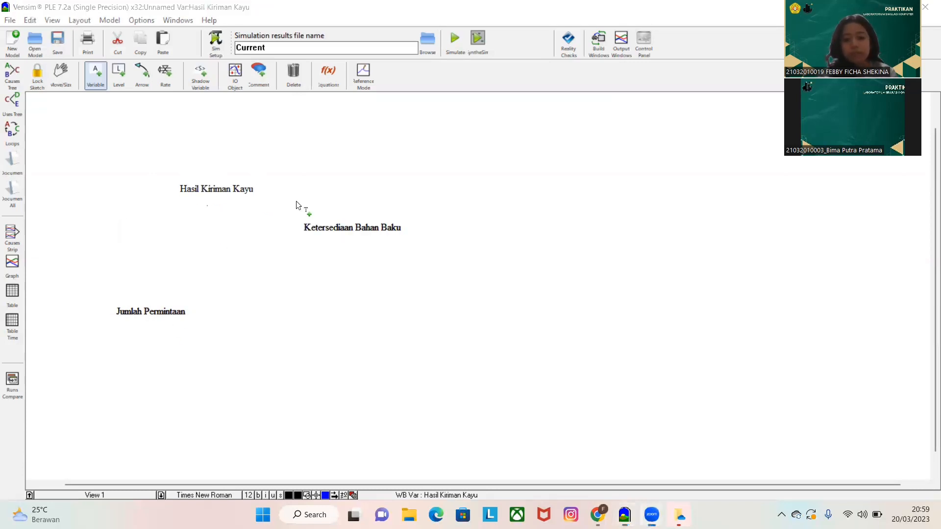
Add the variables Presentase Peningkatan and Presentase Penurunan near Jumlah Permintaan
click(126, 280)
text(Presentase Peningkatan)
click(276, 311)
text(Presentase Penurunan)
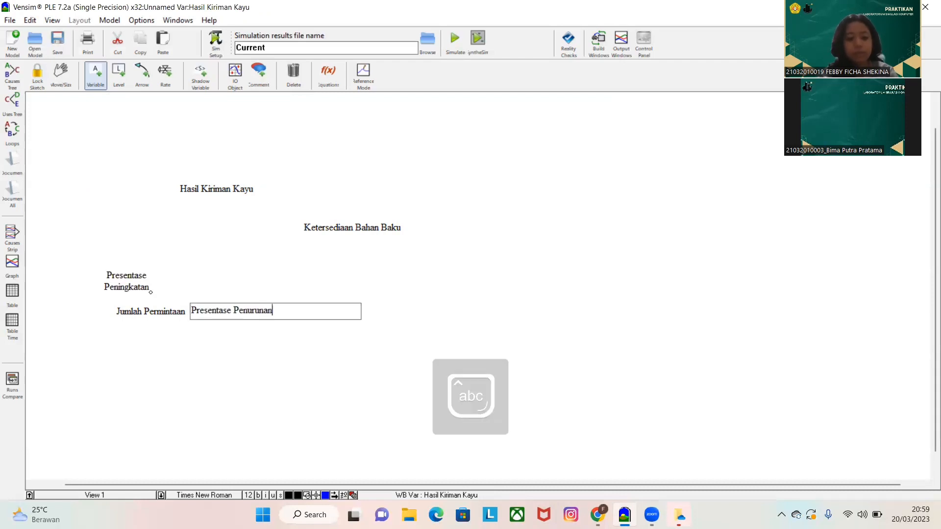
key(Return)
Place Presentase Peningkatan on one line above Jumlah Permintaan and Presentase Penurunan below it
drag(138, 286, 102, 281)
drag(277, 313, 246, 380)
click(103, 282)
drag(137, 279, 140, 265)
drag(188, 376, 110, 381)
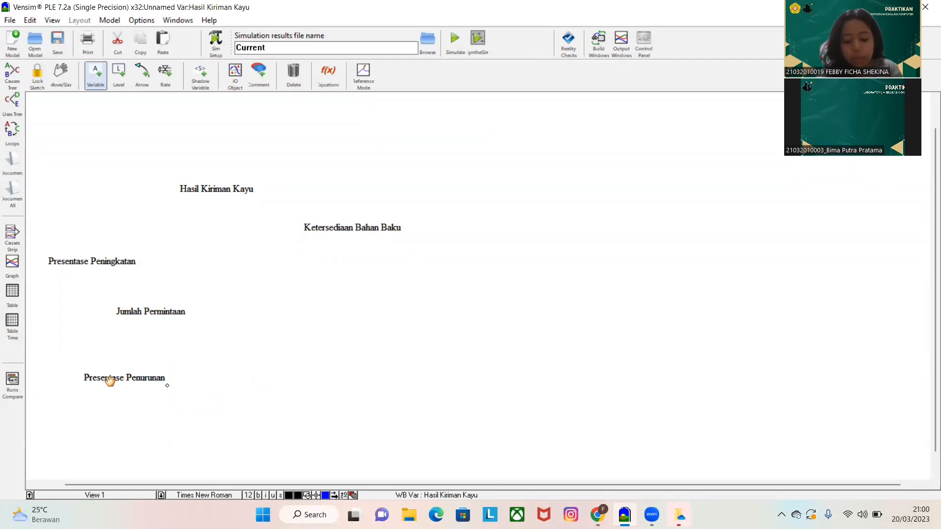
Add the variables Penggunaan Teknologi Pemotongan Pohon/Kayu, Luas Lahan Pohon/Kayu and Penanaman Pohon Secara Teratur near Hasil Kiriman Kayu
click(146, 149)
text(Penggunaan Teknologi Pemotonga)
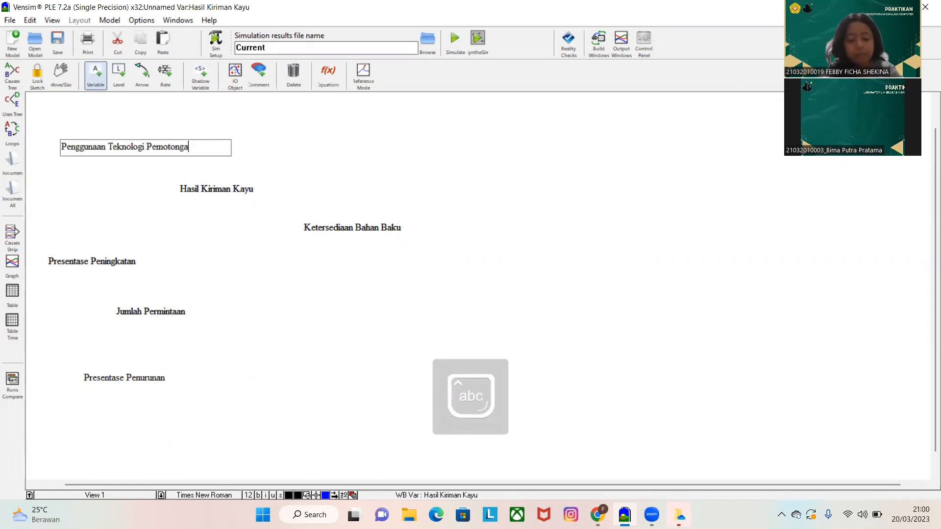
text(n Pohon/Kayu)
key(Return)
click(195, 163)
text(Luas Lahan )
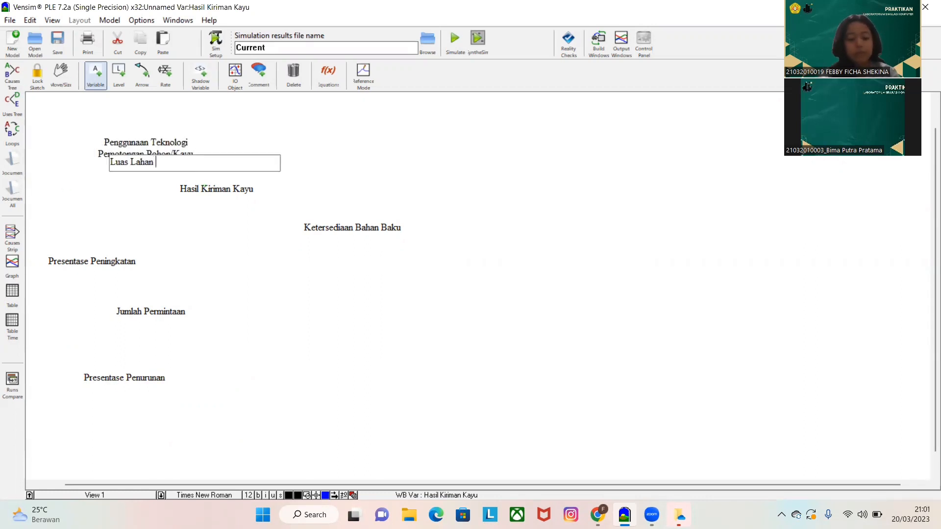
text(Pohon/Kayu)
key(Return)
click(286, 131)
text(Penanaman Pohon Secara Teratur)
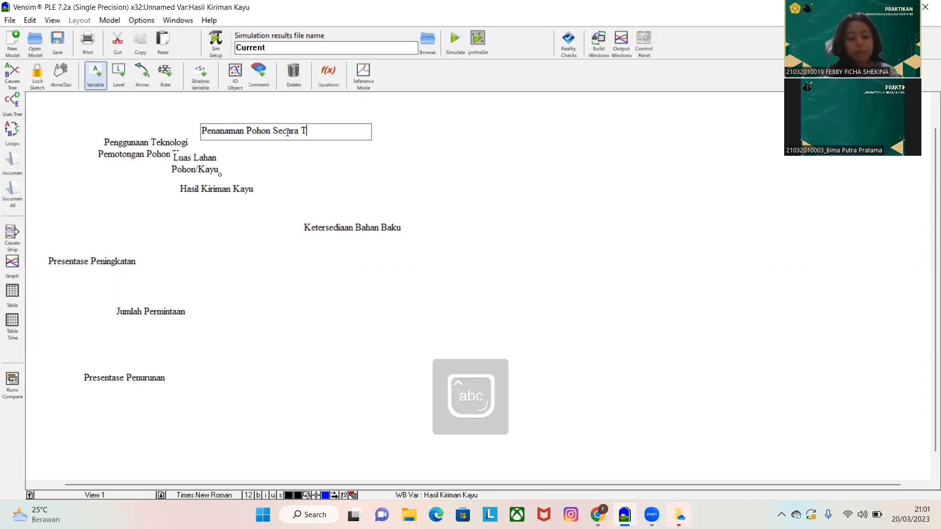
key(Return)
Arrange the land, planting and technology variables around Hasil Kiriman Kayu, shifting the Jumlah Permintaan group lower and Ketersediaan Bahan Baku farther right
click(118, 221)
drag(120, 225, 125, 230)
drag(286, 133, 115, 141)
drag(195, 163, 334, 141)
drag(150, 152, 198, 148)
drag(168, 310, 202, 336)
drag(127, 378, 147, 415)
drag(113, 264, 135, 291)
drag(352, 228, 417, 257)
drag(218, 190, 275, 201)
drag(123, 226, 147, 217)
drag(145, 221, 169, 246)
drag(115, 289, 104, 310)
drag(162, 338, 157, 364)
drag(129, 138, 116, 176)
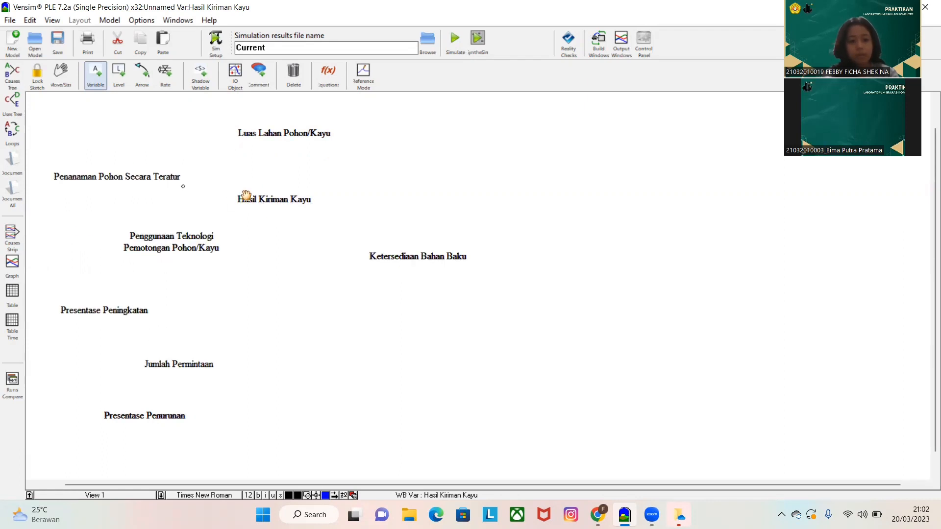
drag(246, 199, 287, 192)
drag(127, 178, 122, 151)
drag(143, 237, 101, 240)
drag(299, 195, 231, 201)
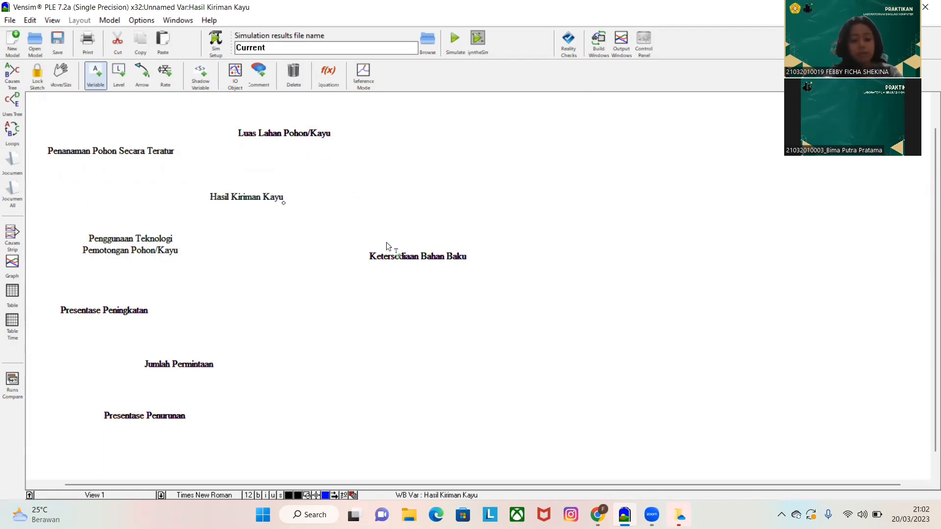
Add the variables Gagal Kirim, Pengiriman/Transportasi Tidak Lancar, Jarak Jauh and Pertumbuhan Kayu Lama to the right of Ketersediaan Bahan Baku
click(562, 230)
text(Gagal Kirim)
click(549, 187)
text(Pengirima)
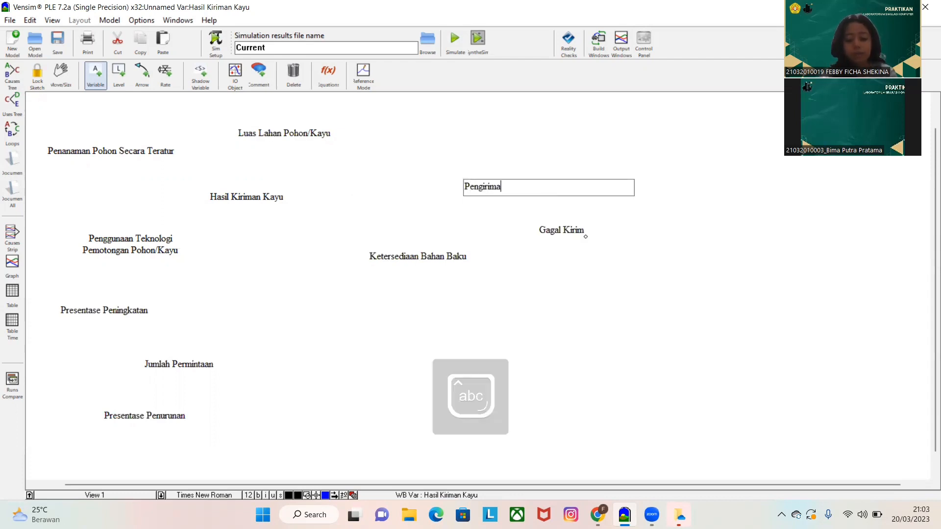
text(n/Transportasi Tidak Lancar)
click(624, 248)
text(Jarak Jauh)
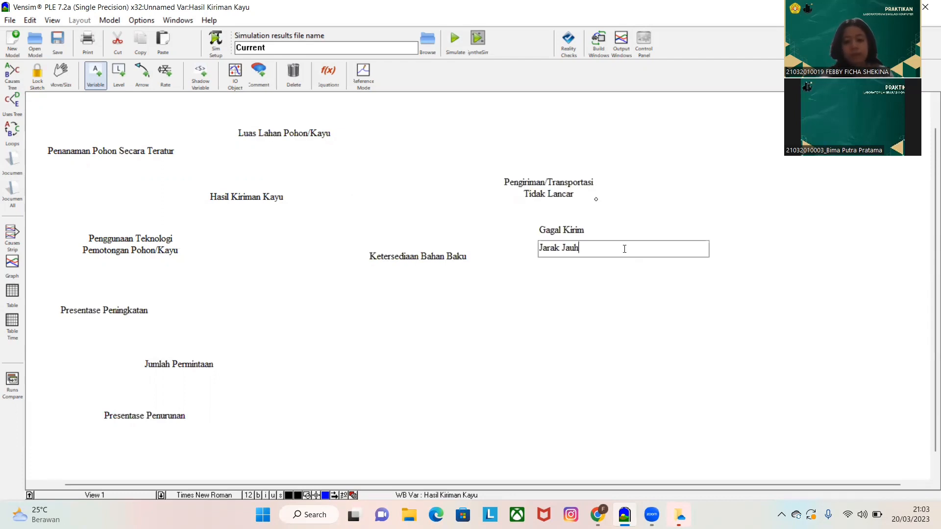
click(608, 299)
text(Pertumbuhan Kayu Lama)
key(Return)
Arrange Pengiriman/Transportasi Tidak Lancar above, Jarak Jauh to the right of and Pertumbuhan Kayu Lama below Gagal Kirim
drag(568, 188, 616, 163)
drag(624, 249, 690, 223)
drag(556, 231, 595, 235)
drag(606, 304, 592, 317)
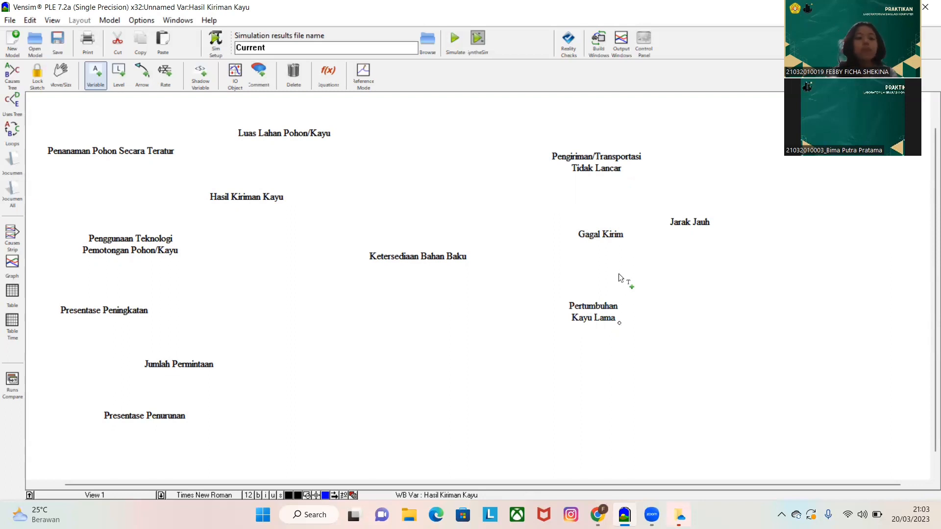
Draw arrows to Hasil Kiriman Kayu from Penanaman Pohon Secara Teratur, Luas Lahan Pohon/Kayu and Penggunaan Teknologi Pemotongan Pohon/Kayu
click(144, 80)
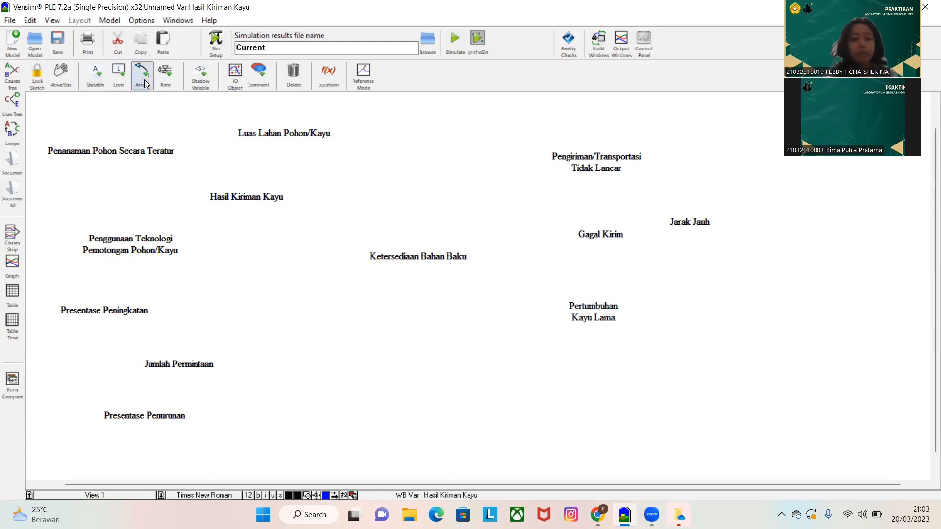
click(124, 153)
click(222, 199)
click(285, 132)
click(252, 197)
click(133, 244)
click(246, 199)
Draw arrows from Presentase Peningkatan and Presentase Penurunan to Jumlah Permintaan
click(111, 311)
click(175, 364)
click(136, 416)
click(179, 364)
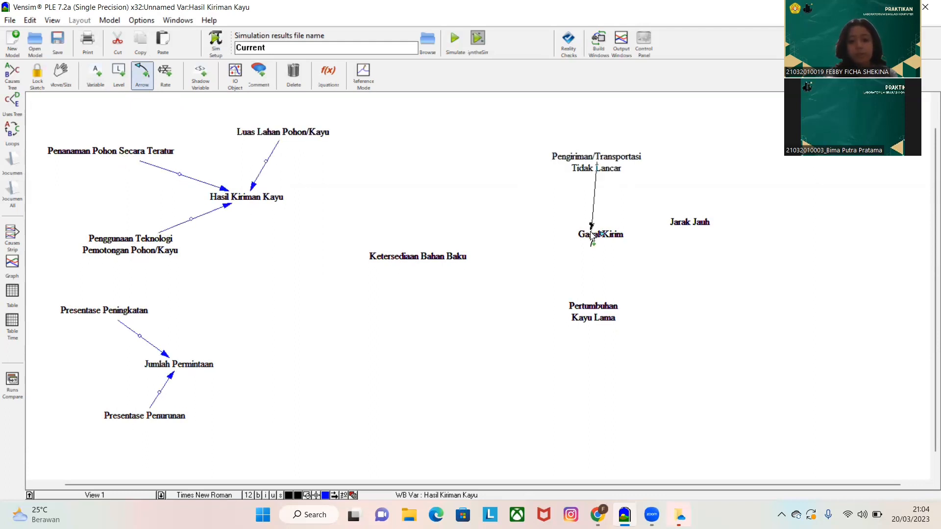
Draw arrows to Gagal Kirim from Pengiriman/Transportasi Tidak Lancar, Jarak Jauh and Pertumbuhan Kayu Lama
click(592, 236)
click(689, 222)
click(596, 234)
click(593, 309)
click(599, 234)
Draw an arrow from Gagal Kirim to Hasil Kiriman Kayu and another from Hasil Kiriman Kayu to Ketersediaan Bahan Baku
click(599, 234)
click(257, 198)
click(257, 198)
click(382, 260)
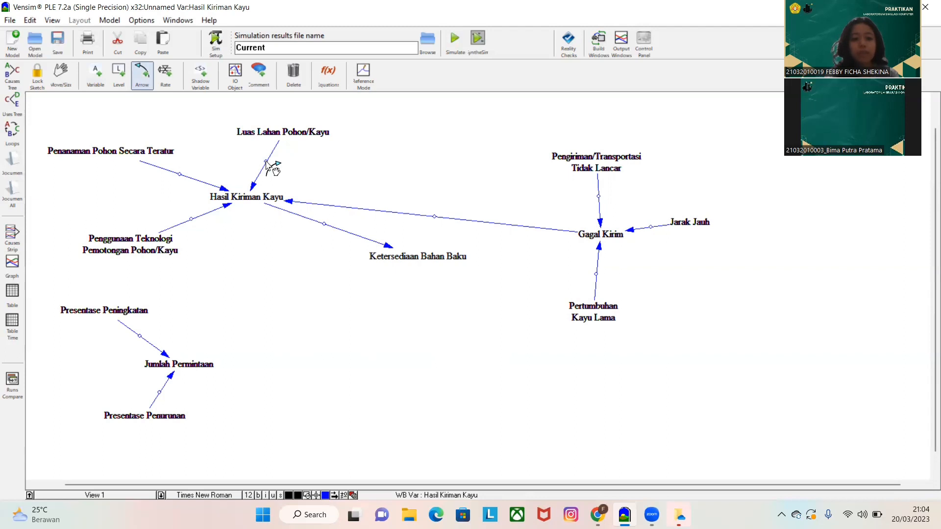
Set the polarity of the arrow from Luas Lahan Pohon/Kayu to Hasil Kiriman Kayu to +
click(143, 76)
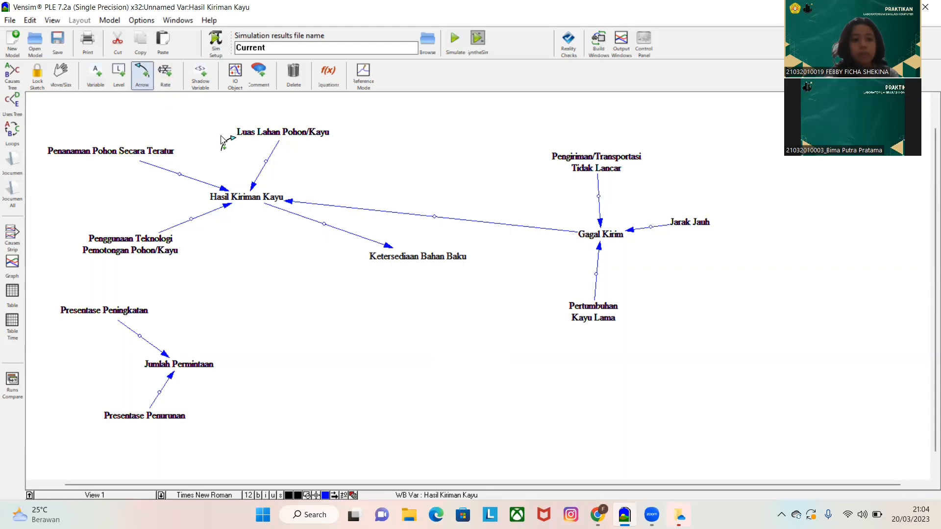
right_click(266, 160)
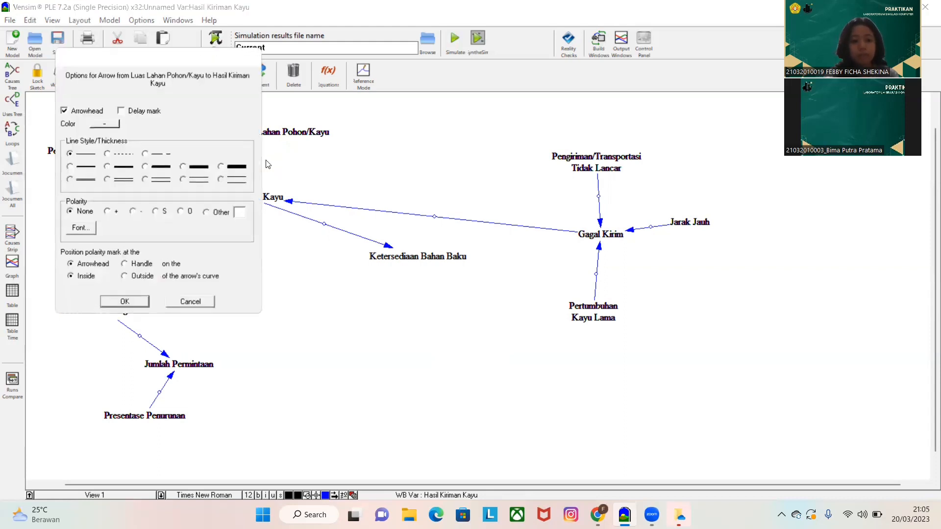
click(107, 212)
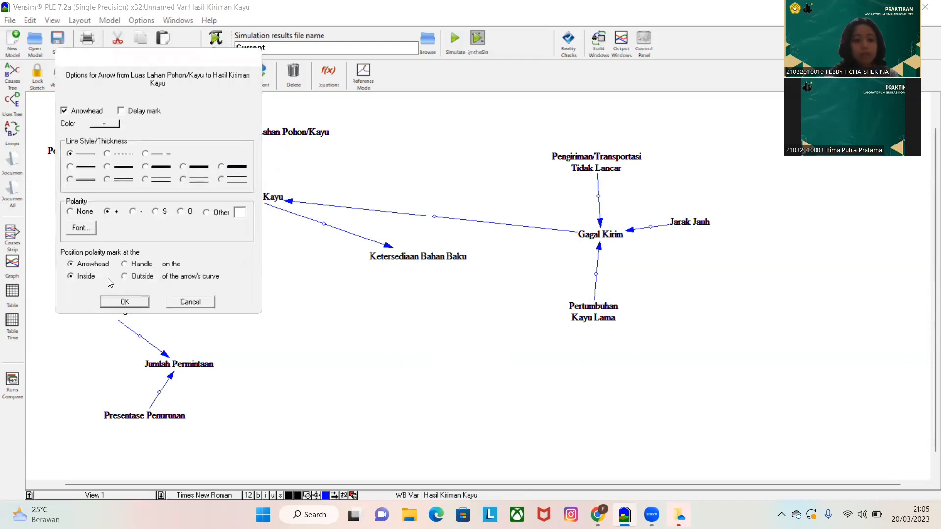
click(124, 301)
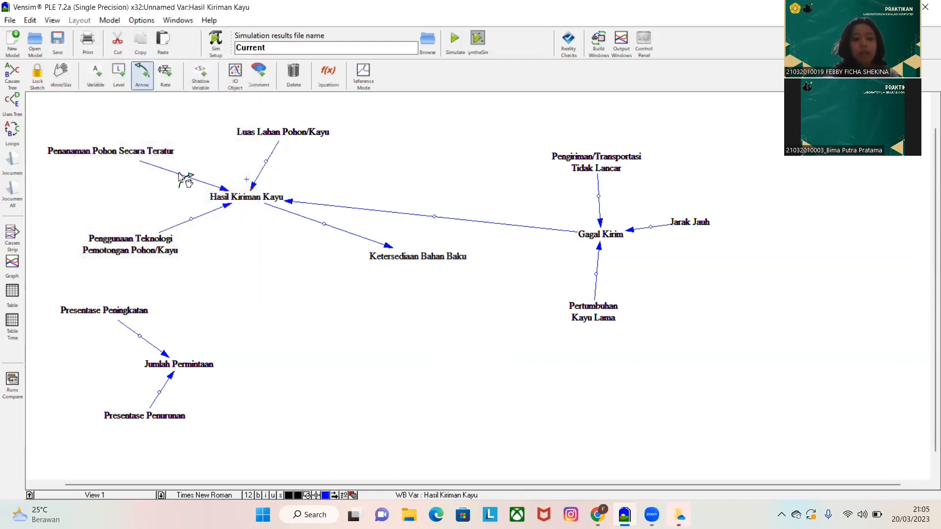
drag(184, 174, 209, 162)
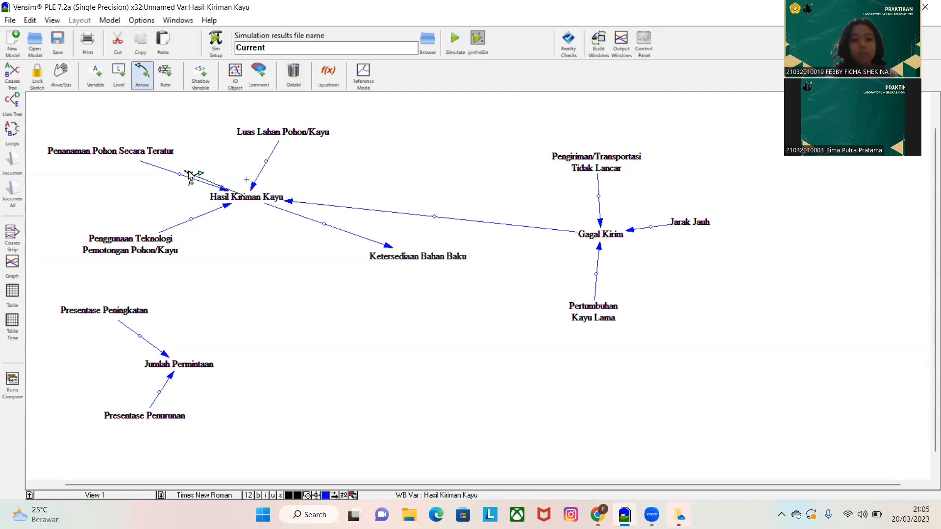
click(291, 83)
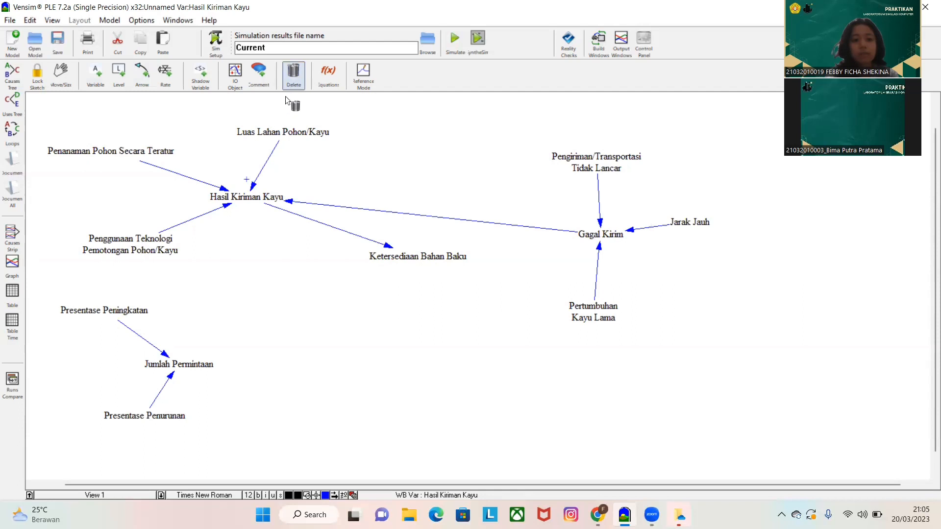
click(141, 74)
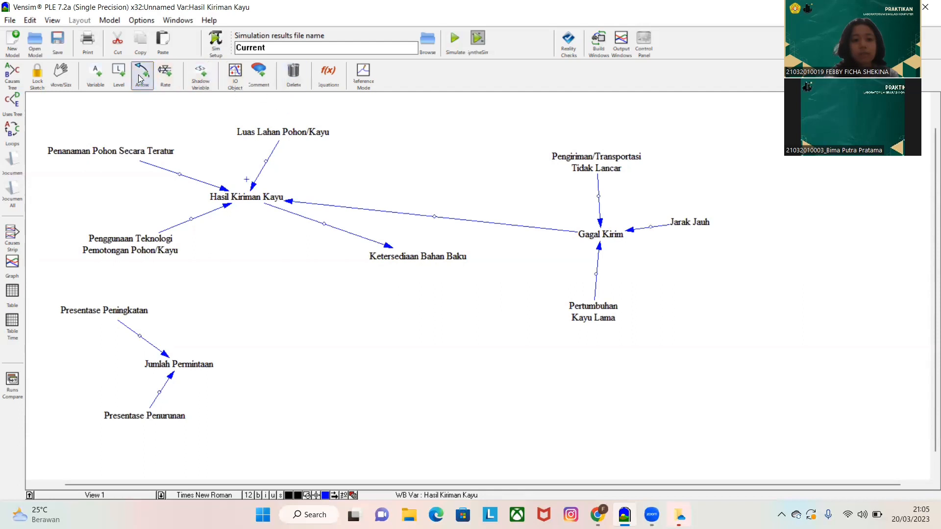
Set + polarity on the arrows from Penanaman Pohon Secara Teratur and Penggunaan Teknologi Pemotongan Pohon/Kayu to Hasil Kiriman Kayu
right_click(186, 177)
click(108, 212)
click(125, 301)
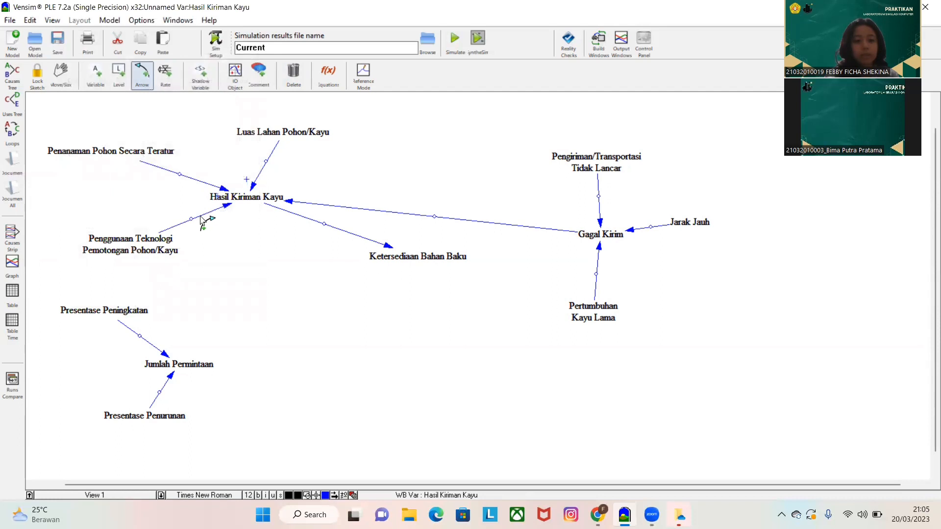
right_click(191, 219)
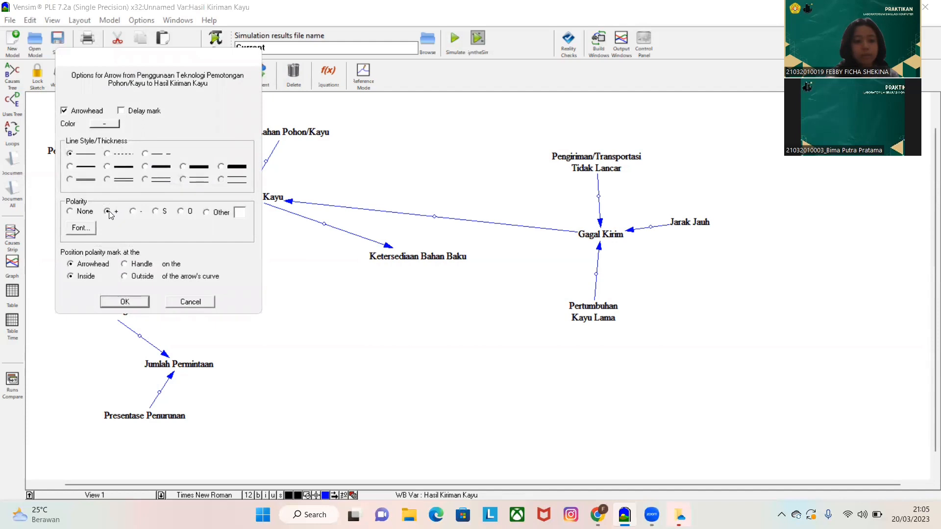
click(124, 301)
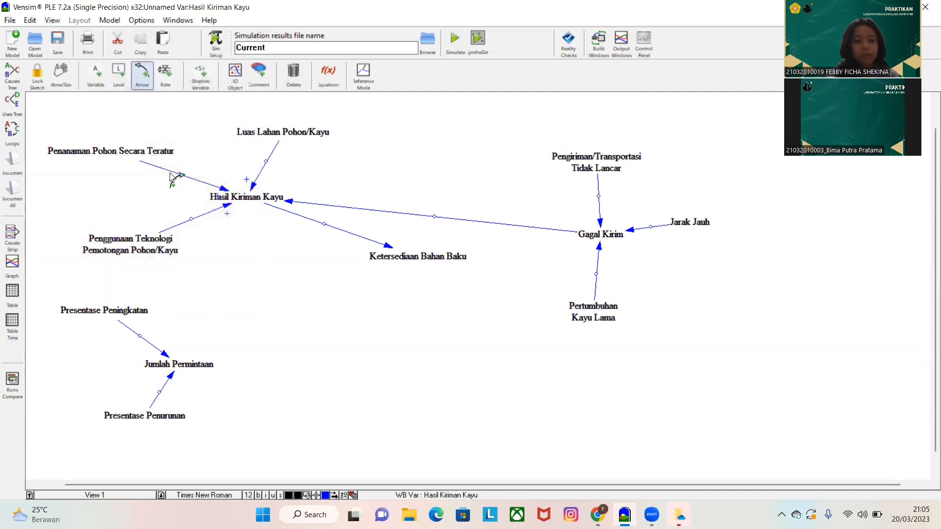
key(Delete)
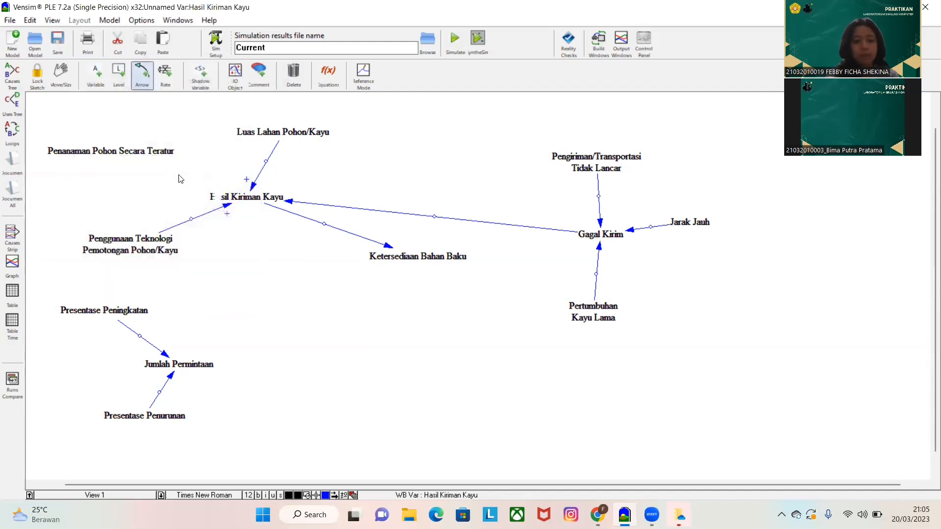
right_click(179, 177)
click(125, 302)
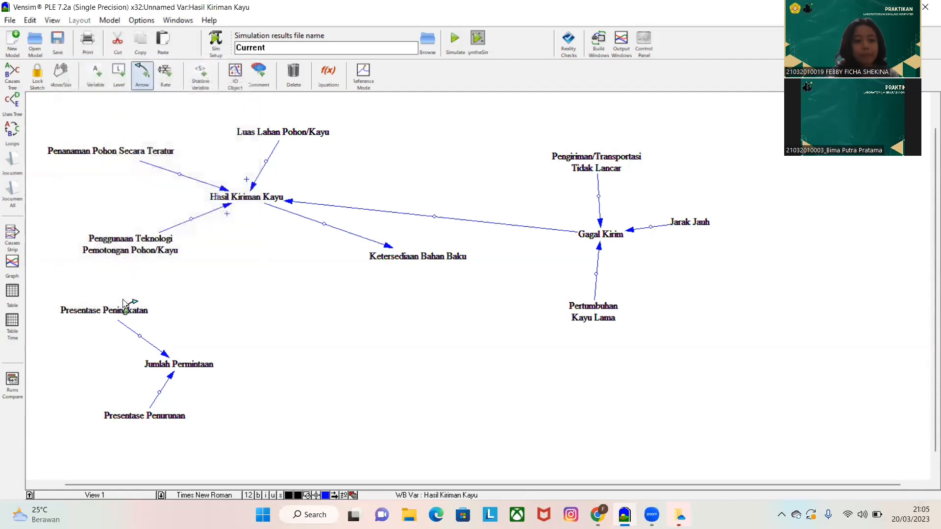
Set + polarity on the arrow from Presentase Peningkatan to Jumlah Permintaan and - polarity on the one from Presentase Penurunan
right_click(142, 341)
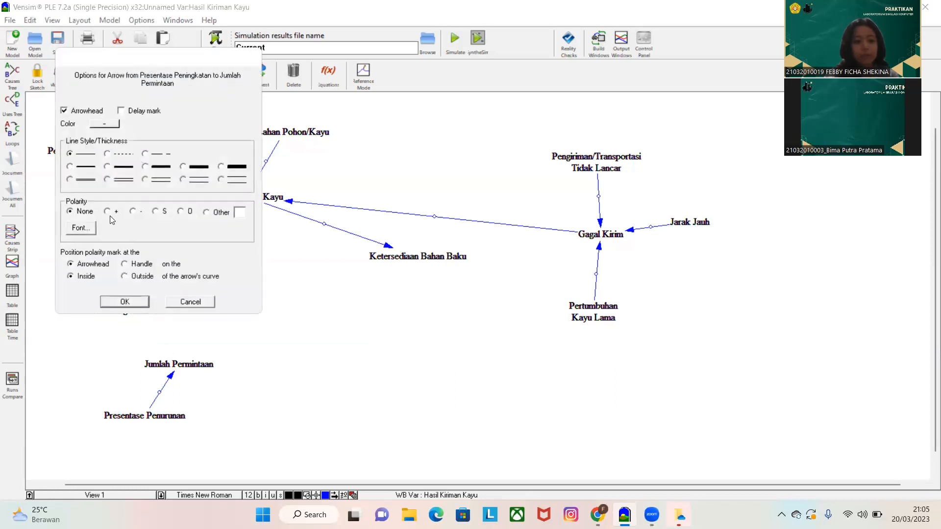
click(125, 301)
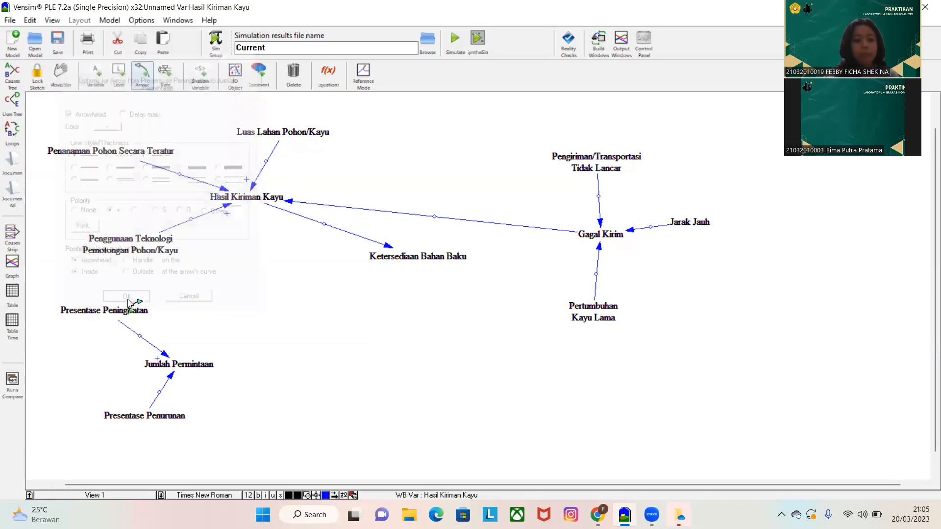
right_click(162, 395)
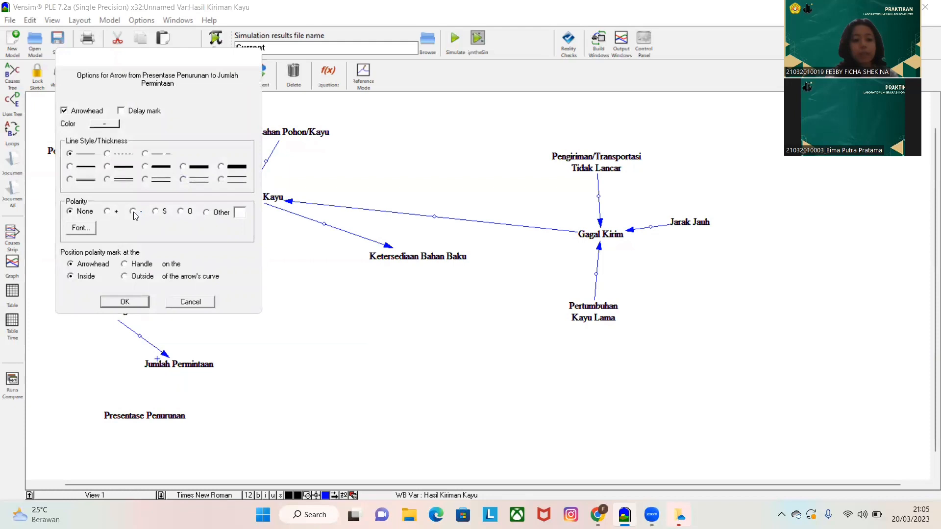
click(120, 304)
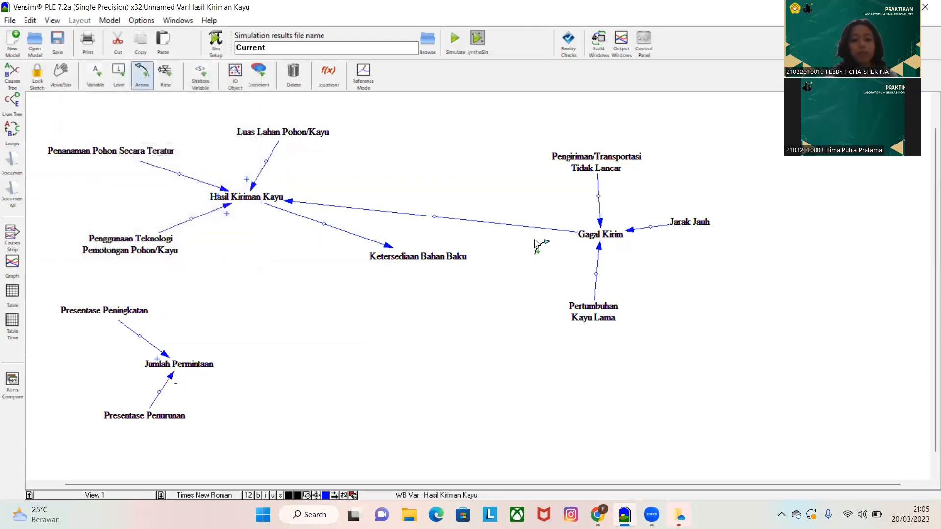
Set + polarity on the arrows to Gagal Kirim from Pengiriman/Transportasi Tidak Lancar, Jarak Jauh and Pertumbuhan Kayu Lama
right_click(599, 197)
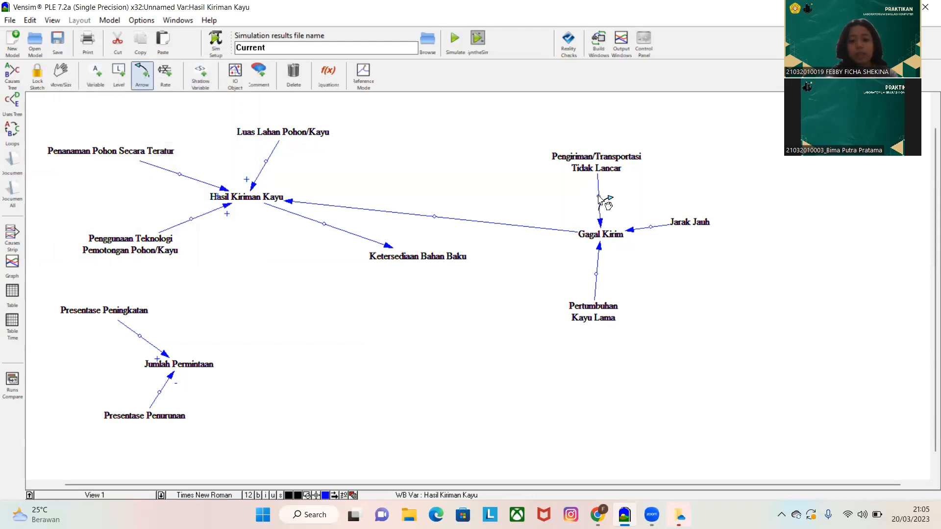
right_click(599, 197)
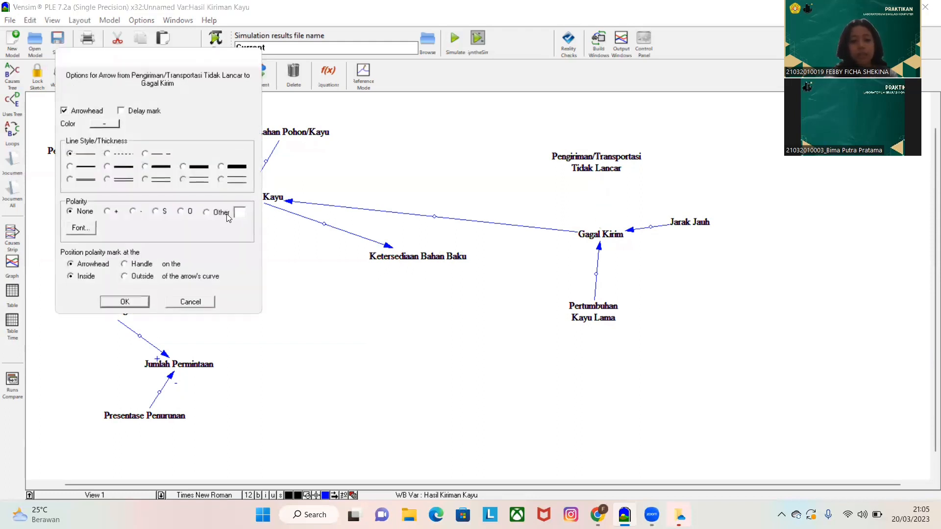
click(107, 211)
click(124, 302)
right_click(650, 227)
click(108, 211)
click(125, 301)
right_click(596, 275)
click(108, 212)
click(124, 302)
Set - polarity on the arrow from Gagal Kirim to Hasil Kiriman Kayu and + on the arrow to Ketersediaan Bahan Baku, declining the backup save
right_click(434, 216)
click(133, 211)
click(125, 302)
right_click(324, 224)
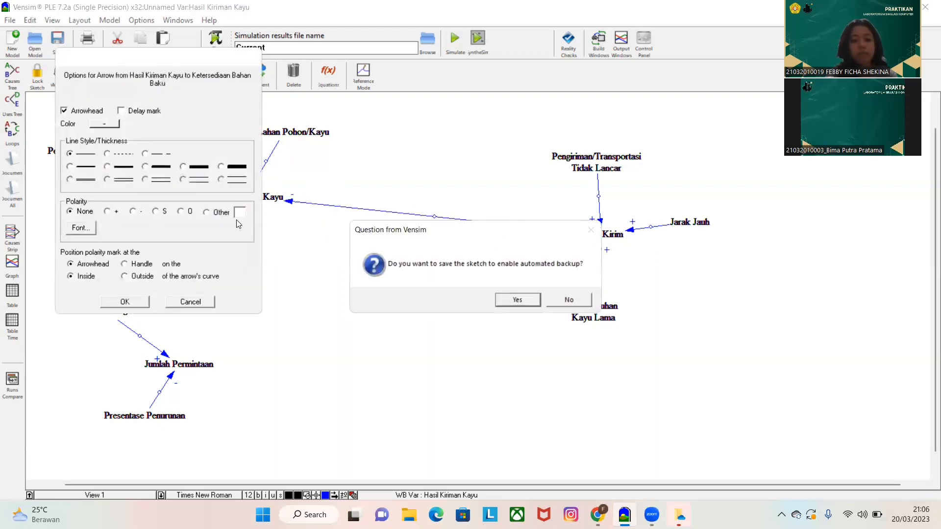
click(569, 300)
click(108, 211)
click(125, 301)
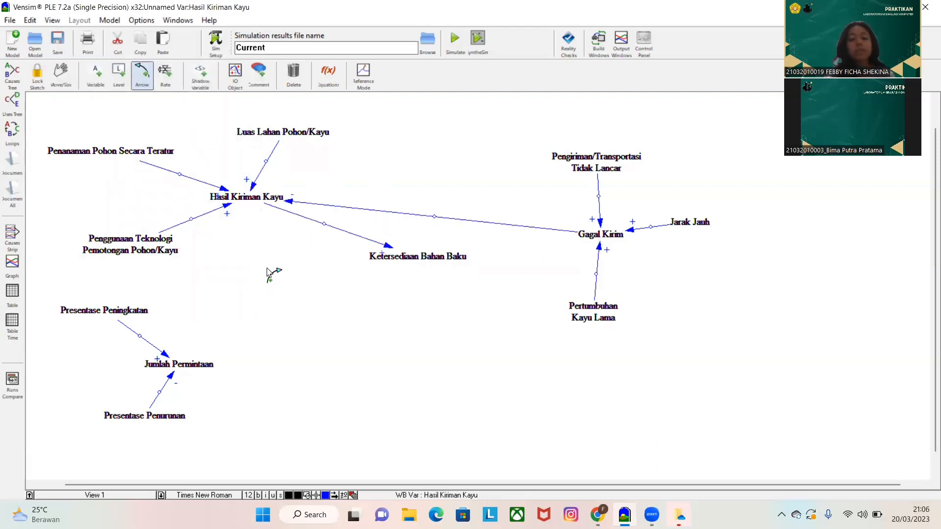
Save the model as Causal Loop vidio in the modul 3 folder
click(10, 20)
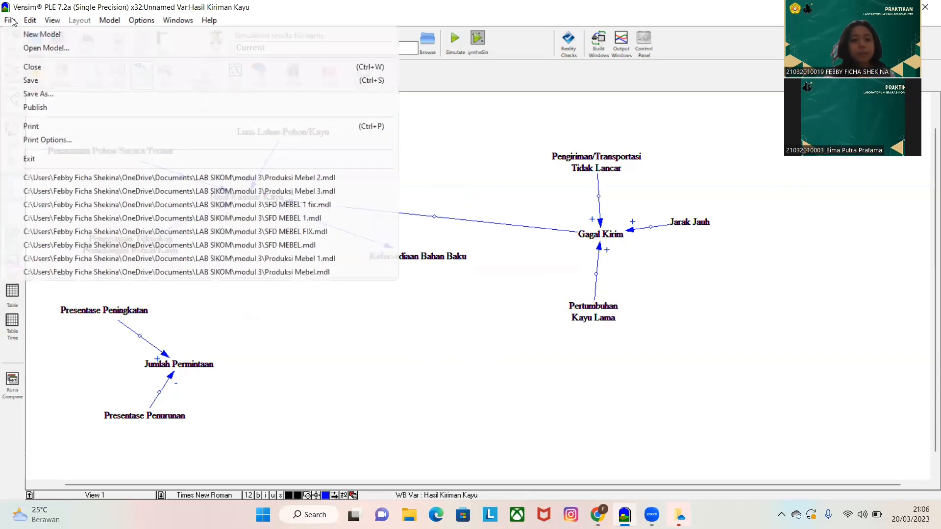
click(55, 95)
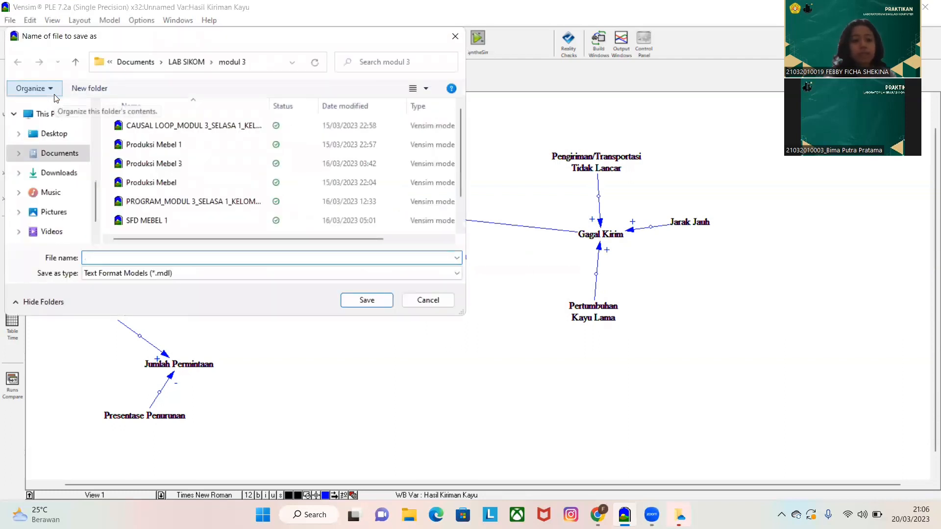
key(Caps_Lock)
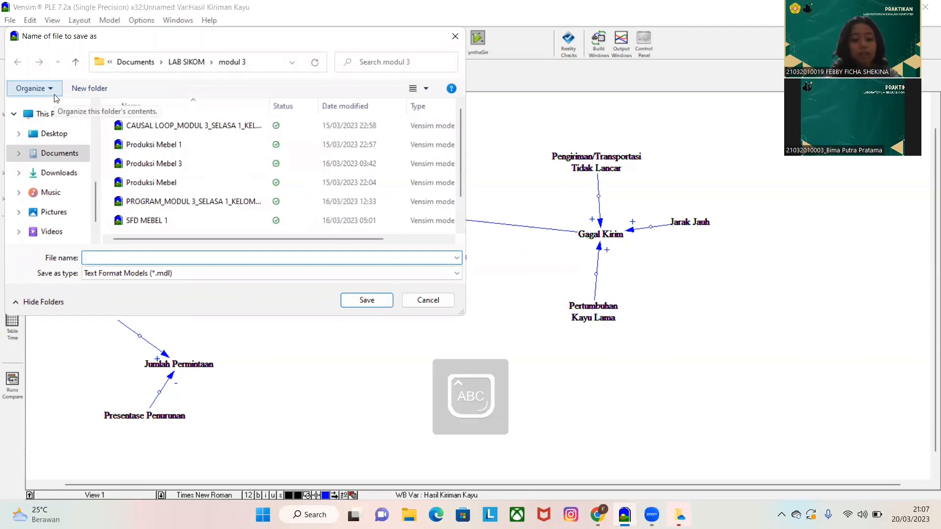
text(C)
key(Caps_Lock)
text(ausal Loop vidio)
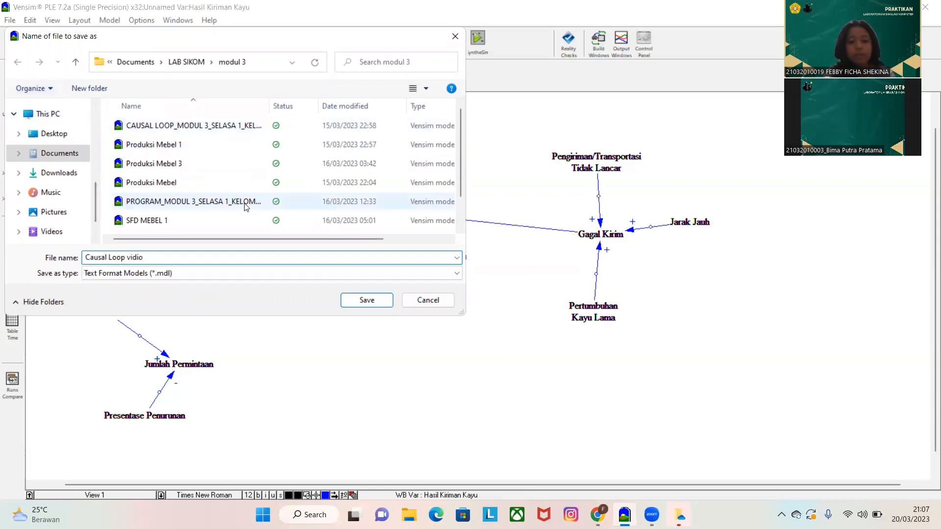
click(365, 301)
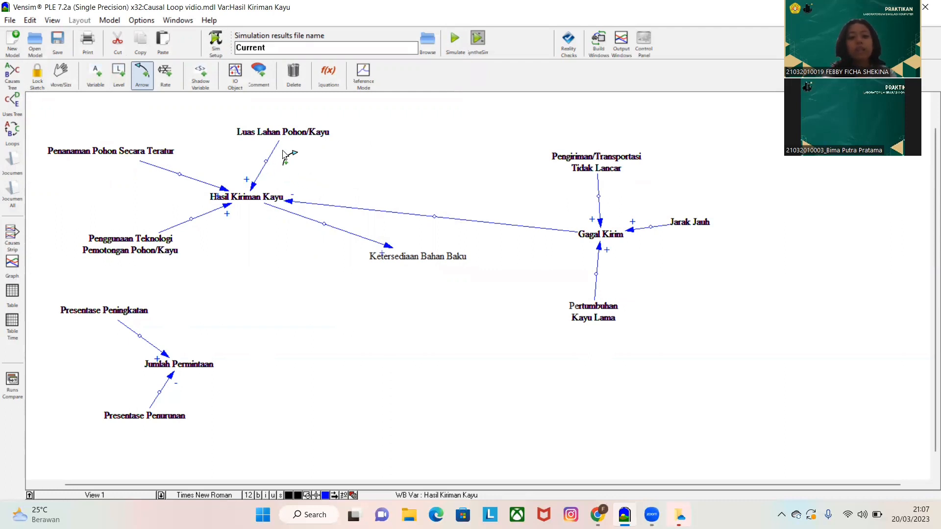
Delete all the causal loop variables and their arrows to clear the sketch
click(294, 76)
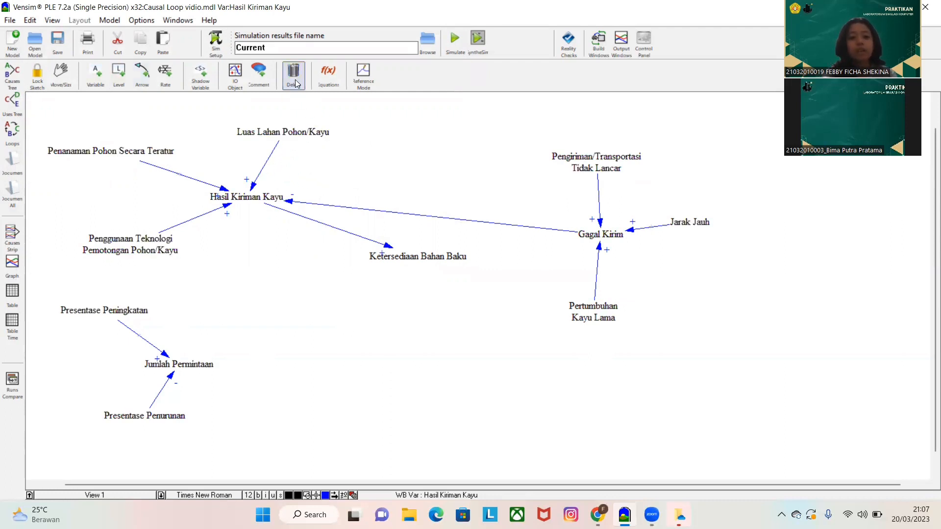
click(240, 191)
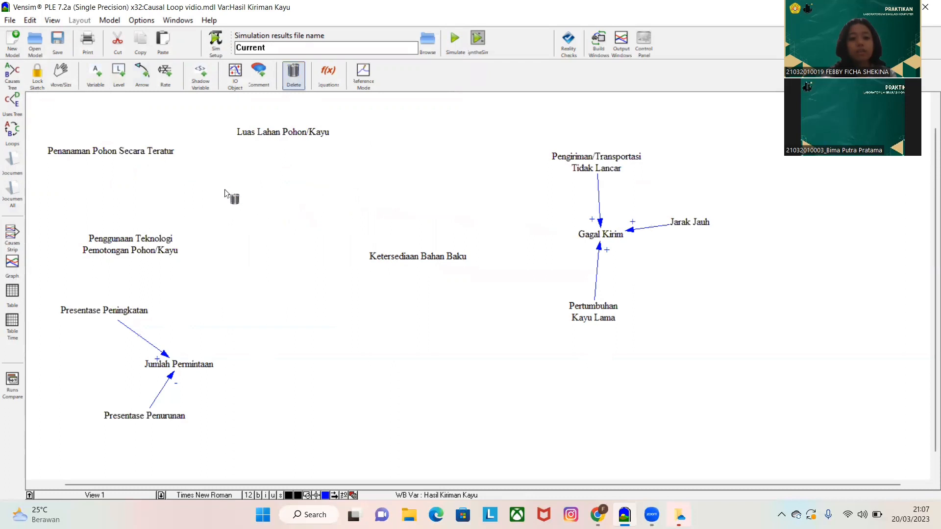
click(98, 151)
click(135, 250)
click(103, 310)
click(289, 131)
click(417, 256)
click(596, 157)
click(599, 239)
click(688, 223)
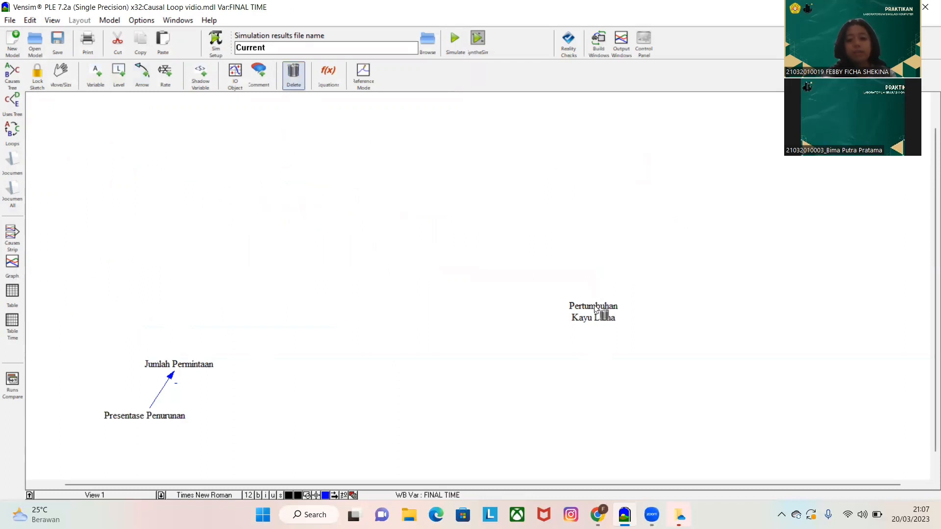
click(596, 312)
click(176, 365)
click(150, 415)
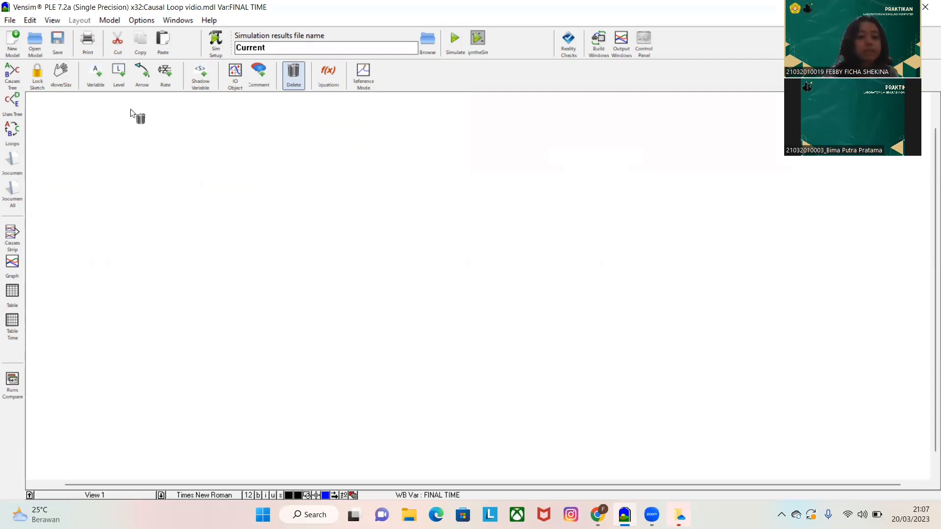
Place two level variables named Jumlah Permintaan and Ketersediaan Bahan Baku Mebel
click(119, 76)
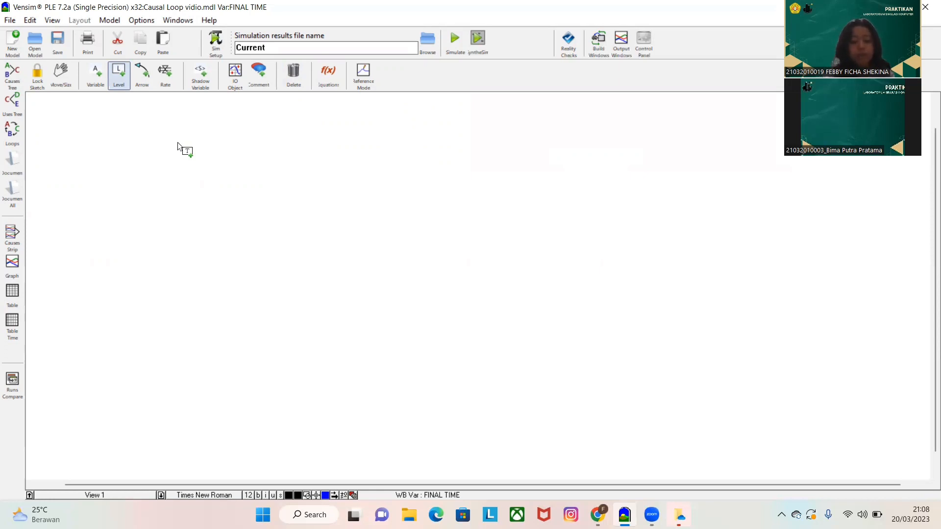
click(213, 151)
text(Jumlah Permintaan)
click(222, 211)
text(Ketersediaan Bahan Baku Mebel)
key(Return)
Move the two levels apart so Jumlah Permintaan sits well above Ketersediaan Bahan Baku Mebel, leaving room for flows on both sides
drag(238, 165, 302, 160)
drag(223, 215, 278, 323)
drag(274, 152, 292, 196)
double_click(278, 319)
drag(278, 319, 391, 342)
drag(307, 339, 269, 345)
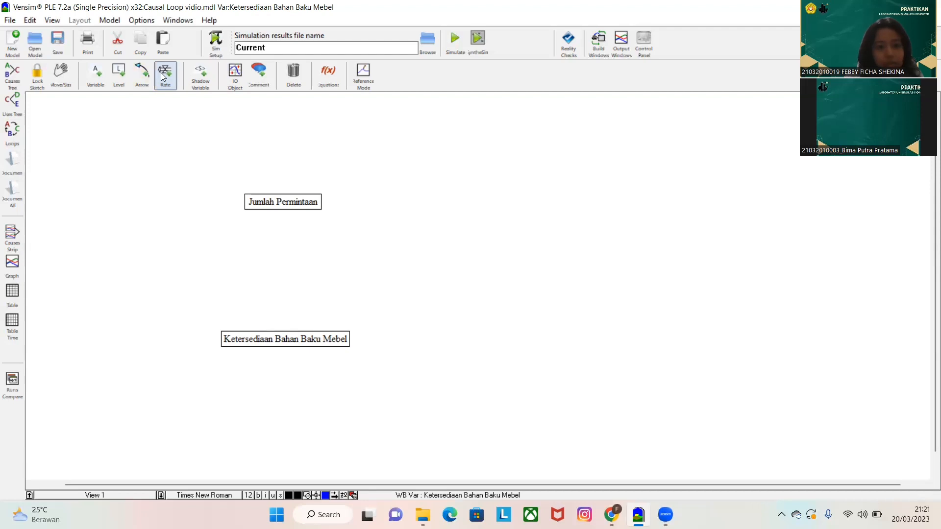
Add an inflow rate named Peningkatan Permintaan and an outflow rate named Penurunan Permintaan to the Jumlah Permintaan level
click(146, 201)
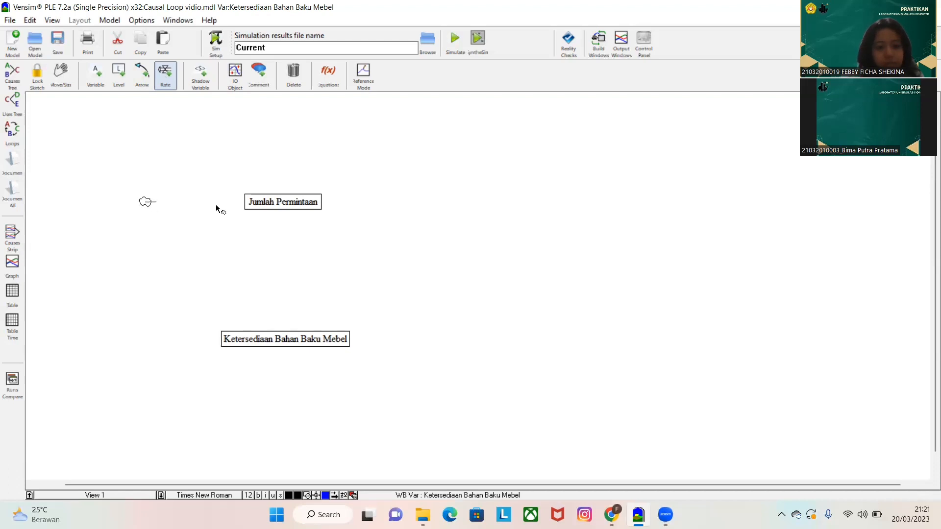
click(262, 207)
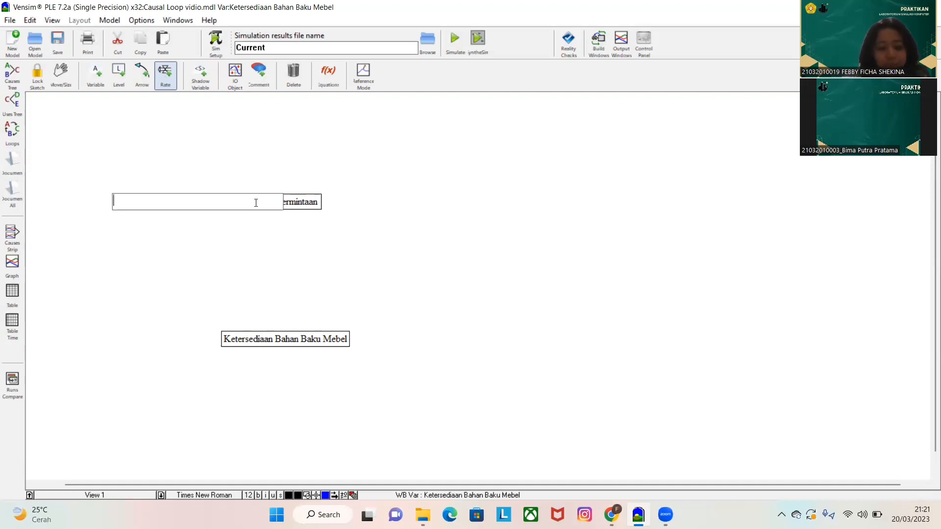
text(Peningkatan Permintaan)
key(Return)
click(296, 201)
click(411, 203)
text(Penurunan Permintaan)
key(Return)
Add an inflow rate named Hasil Kiriman Kayu and an outflow rate named Gagal Kirim to the Ketersediaan Bahan Baku Mebel level
click(120, 340)
click(242, 340)
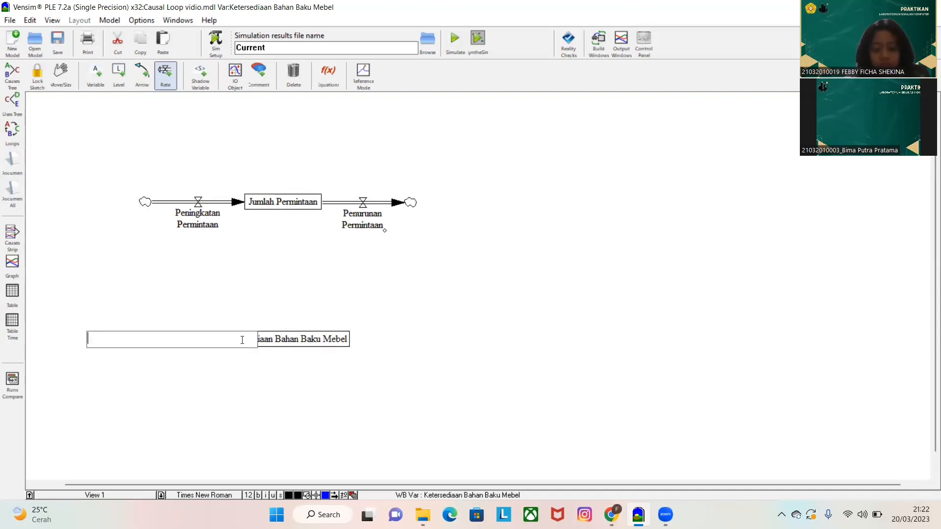
text(Hasil Kiriman Kayu)
key(Return)
click(323, 339)
click(412, 338)
text(Gagal Kirim)
click(94, 75)
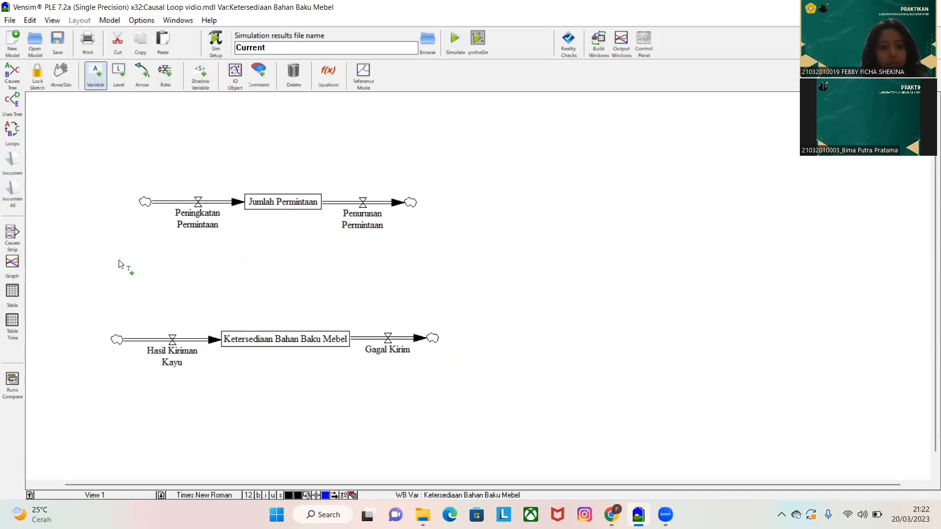
Add variables Luas Lahan Kayu/Pohon, Penanaman Pohon Secara Teratur and Penggunaan Teknologi Pemotongan Kayu/Pohon around the Hasil Kiriman Kayu inflow
click(133, 289)
text(Luas Lahan Kayu)
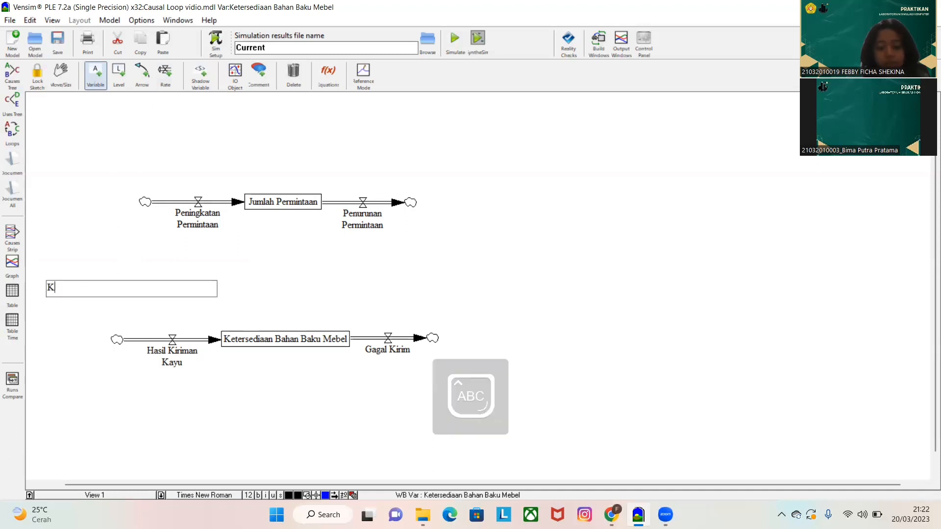
text(/Pohon)
click(61, 340)
text(Penanaman Pohon Secara Teratur)
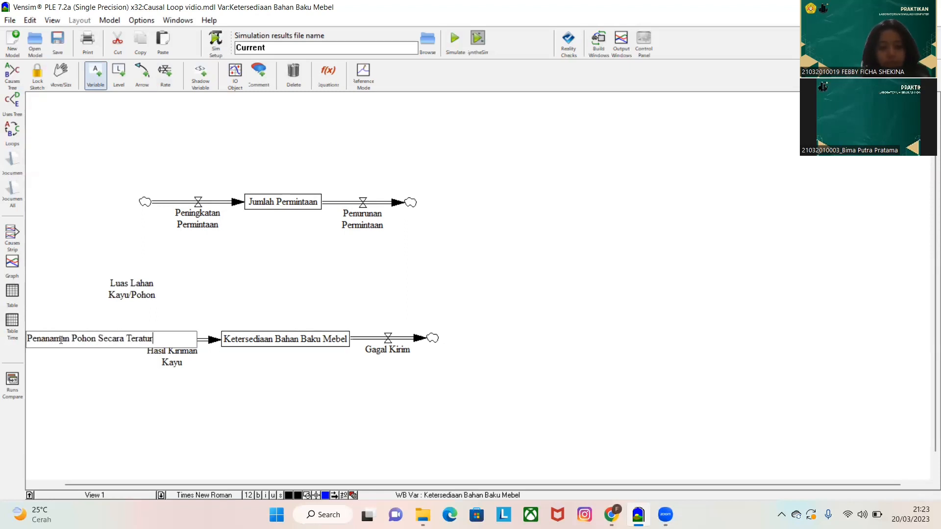
click(63, 400)
text(Penggunaan Teknologi Pemotongan Kayu/Pohon)
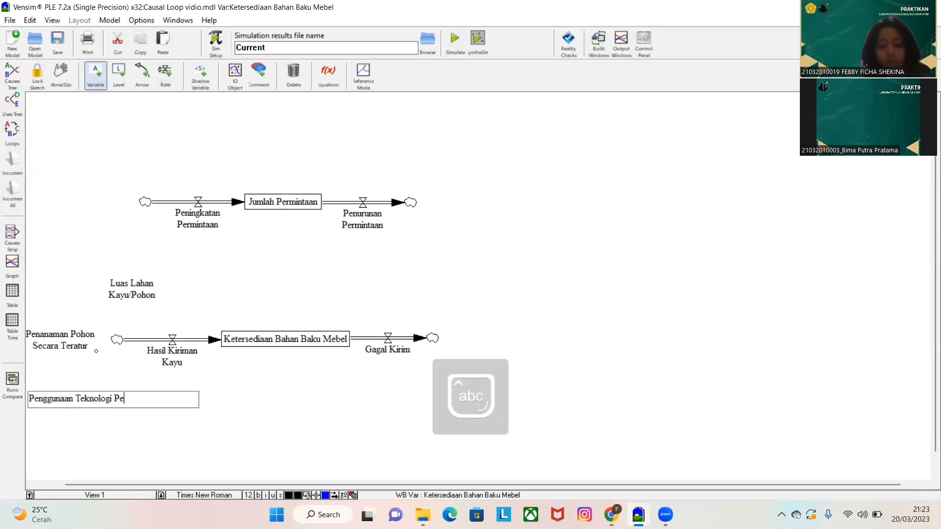
key(Return)
drag(117, 404, 148, 430)
drag(137, 430, 116, 429)
Add variables Pertumbuhan Kayu Lama, Pengiriman/Transportasi Tidak Lancar and Jarak Jauh around the Gagal Kirim outflow
click(389, 299)
text(Pertumbuhan Kayu Lama)
click(483, 336)
text(Pengiriman/Transportasi Tidak Lancar)
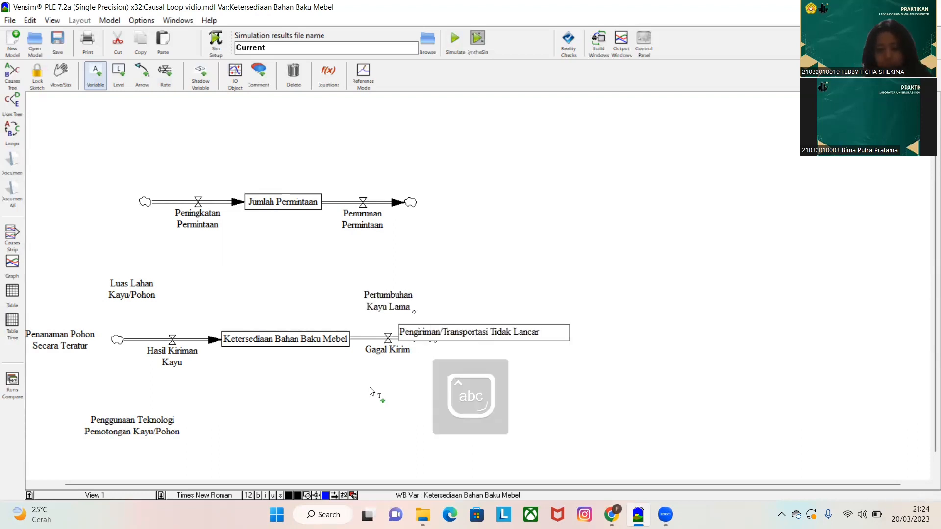
click(384, 414)
text(Jarak Jauh)
key(Return)
Spread the three variables around Gagal Kirim farther from the outflow to leave room for arrows
drag(482, 335, 542, 340)
click(398, 414)
drag(390, 302, 426, 295)
drag(380, 413, 411, 430)
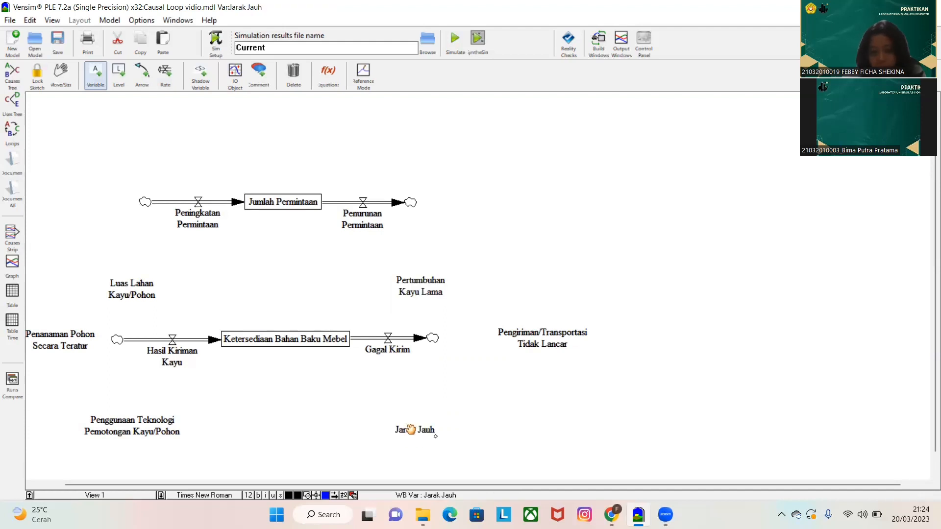
Add variables named Persentase Peningkatan and Persentase Penurunan above the Jumlah Permintaan flows
click(149, 146)
text(Persentase Peningkatan)
click(367, 155)
text(Persentase Penurunan)
key(Return)
Reposition Persentase Peningkatan and Persentase Penurunan higher and farther apart, above the outer sides of the Jumlah Permintaan flows
drag(367, 155, 429, 147)
click(158, 147)
drag(173, 157, 189, 137)
drag(386, 139, 372, 137)
drag(196, 134, 146, 132)
drag(362, 140, 415, 139)
Draw arrows from Persentase Peningkatan to the Peningkatan Permintaan valve and from Persentase Penurunan to the Penurunan Permintaan valve
click(142, 71)
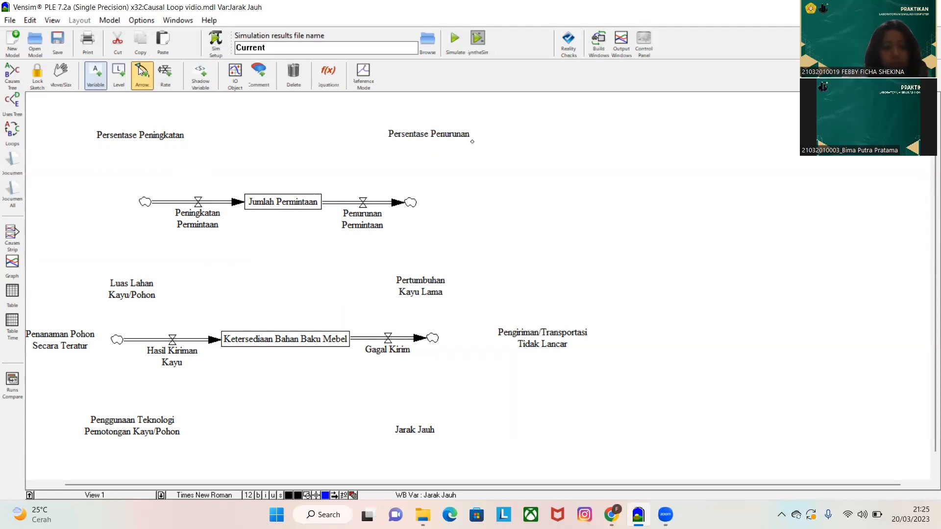
click(141, 140)
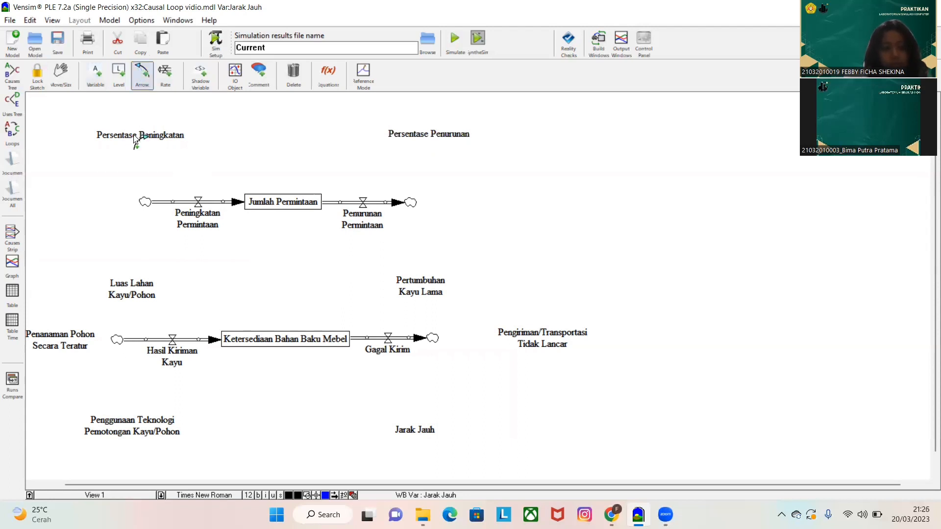
click(199, 201)
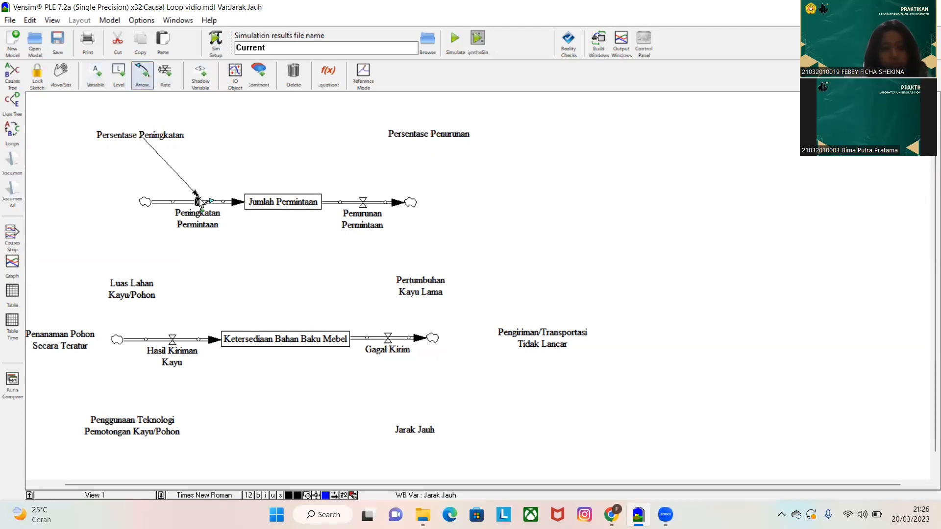
click(425, 135)
click(363, 201)
Connect Luas Lahan Kayu/Pohon, Penanaman Pohon Secara Teratur and Penggunaan Teknologi Pemotongan Kayu/Pohon to the Hasil Kiriman Kayu valve with arrows
click(131, 290)
click(172, 339)
click(65, 338)
click(172, 340)
click(134, 430)
click(172, 340)
Connect Pertumbuhan Kayu Lama, Jarak Jauh and Pengiriman/Transportasi Tidak Lancar to the Gagal Kirim valve with arrows
click(389, 338)
click(415, 430)
click(388, 339)
click(529, 343)
click(389, 338)
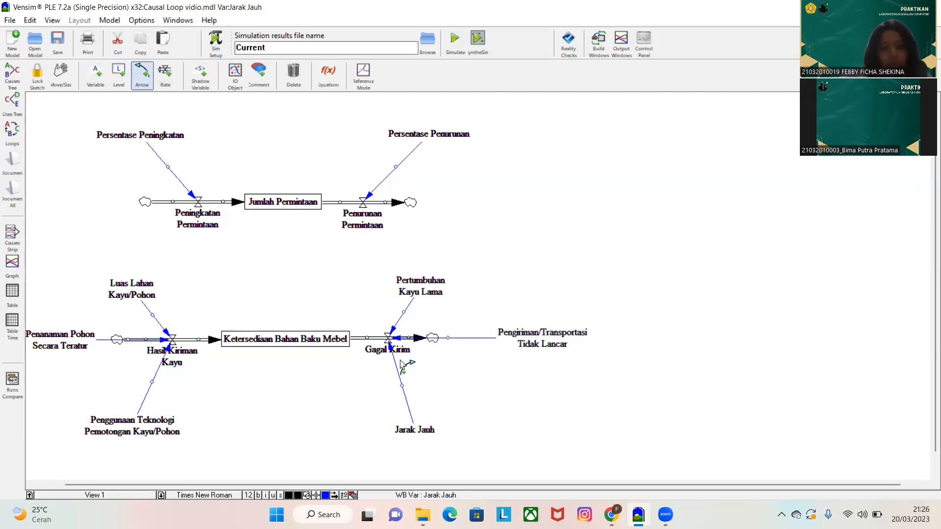
Set the equation of Luas Lahan Kayu/Pohon to 0.5*1000 and choose its variable type
click(331, 84)
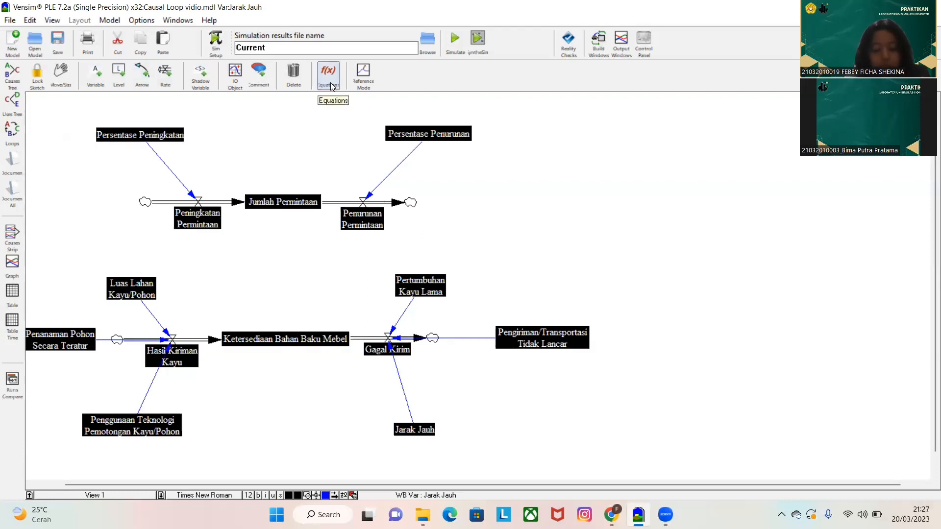
click(140, 295)
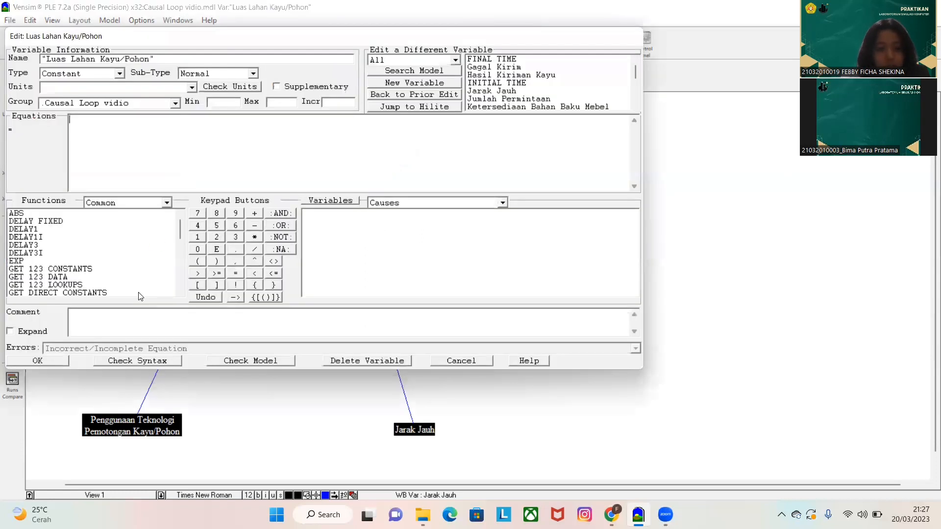
text(0.5)
click(255, 236)
text(1000)
click(119, 74)
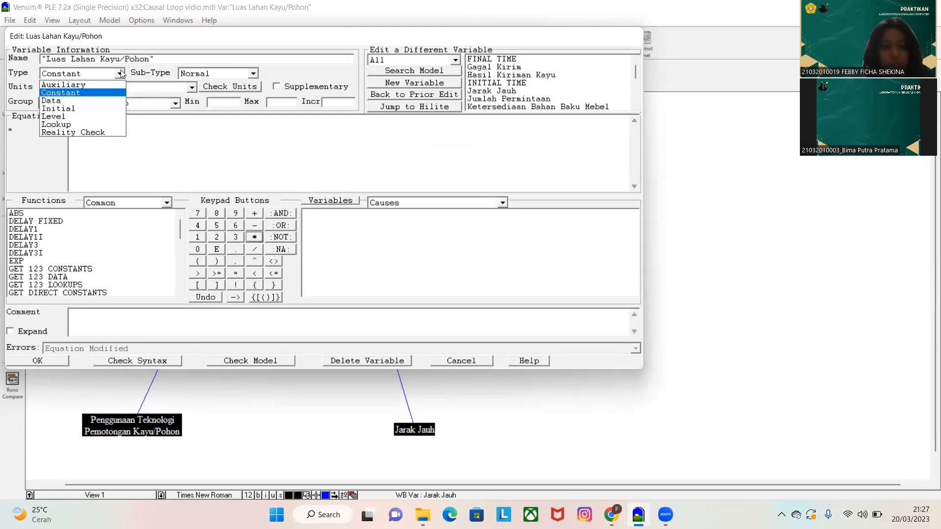
click(112, 93)
click(38, 361)
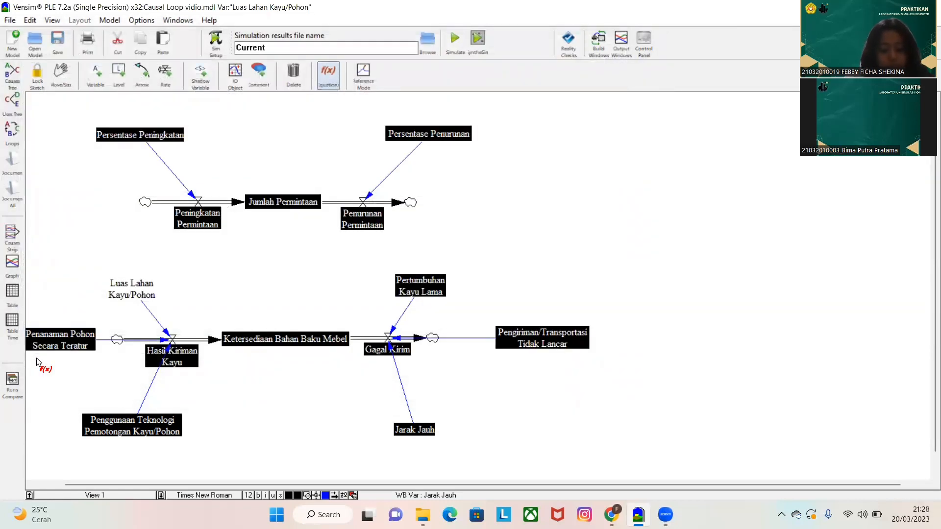
Set the equation of Penanaman Pohon Secara Teratur to 0.3*1000
click(49, 344)
text(0.3)
click(255, 237)
text(1000)
click(52, 362)
Define Penggunaan Teknologi Pemotongan Kayu/Pohon as an Auxiliary with equation 0.2*2000, and recheck the settings of Penanaman Pohon Secara Teratur
click(133, 425)
text(0)
text(3000)
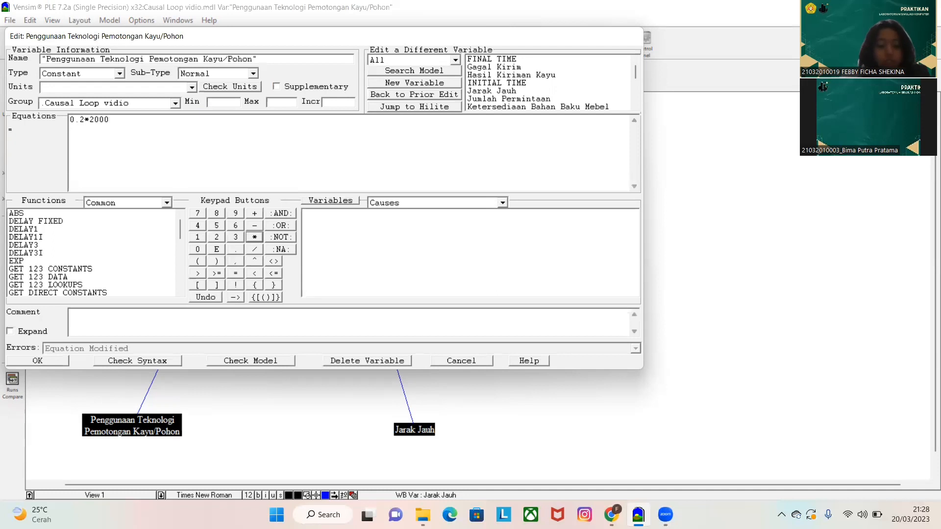
click(119, 73)
click(101, 85)
click(56, 359)
click(69, 343)
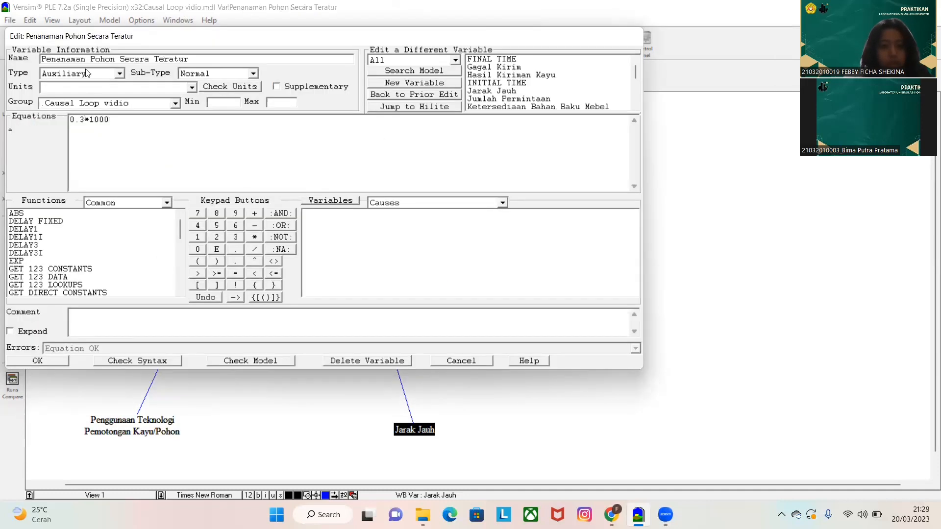
click(62, 360)
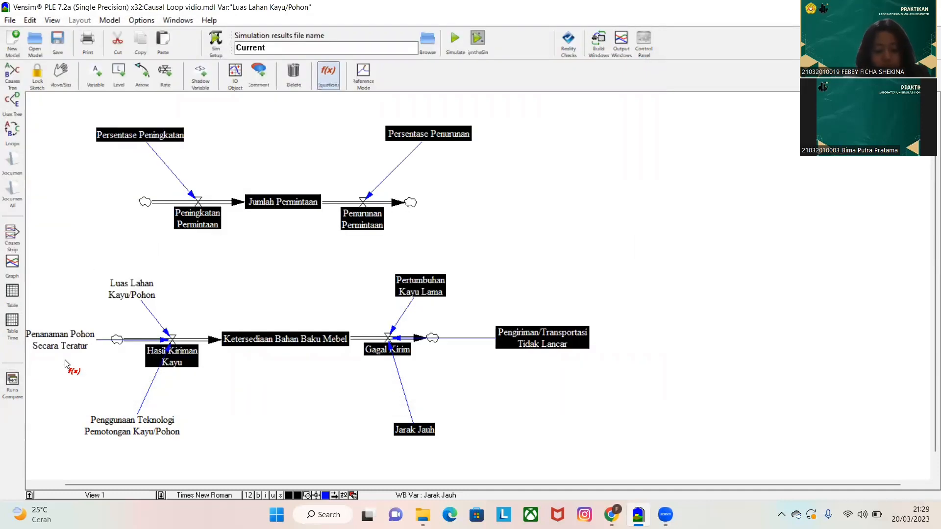
Define Jarak Jauh as an Auxiliary variable with the equation 0.4*200
click(412, 430)
text(0.4)
click(254, 238)
text(200)
click(119, 74)
click(92, 85)
click(44, 360)
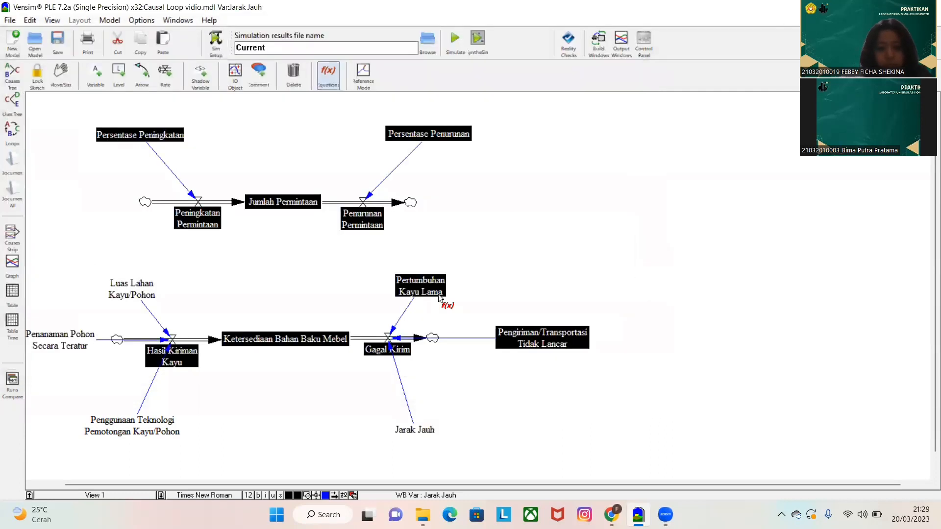
Set the equation of Pertumbuhan Kayu Lama to 0.6*200
click(434, 288)
text(0.6)
click(253, 238)
text(200)
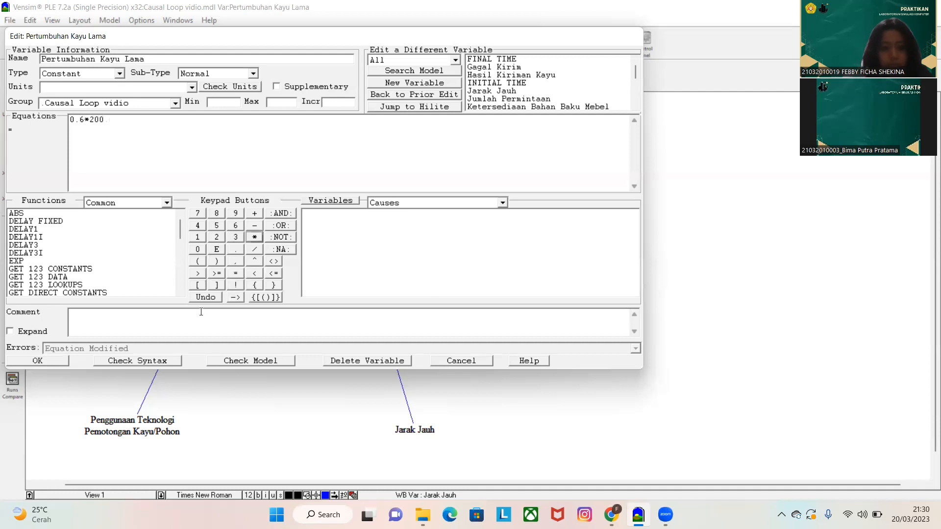
click(60, 362)
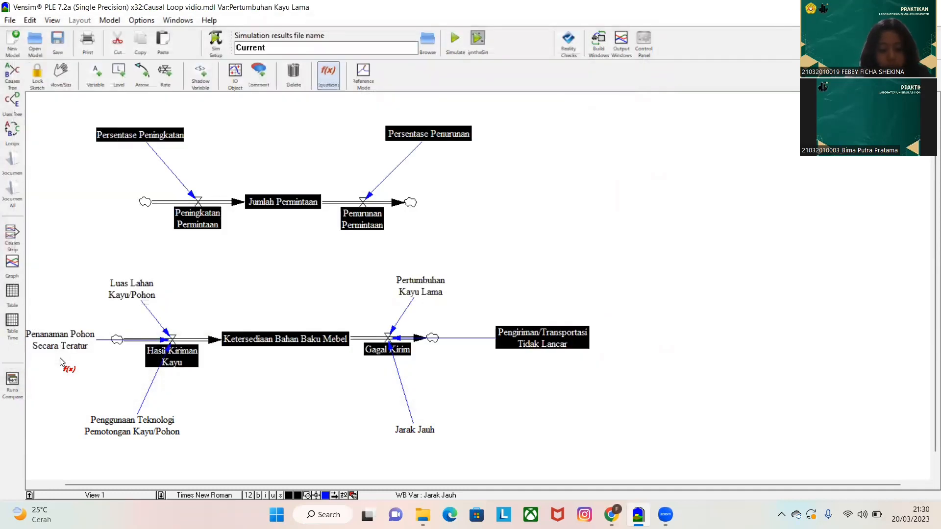
Set the equation of Pengiriman/Transportasi Tidak Lancar to 0.6*200
click(541, 338)
text(0.6)
click(254, 237)
text(200)
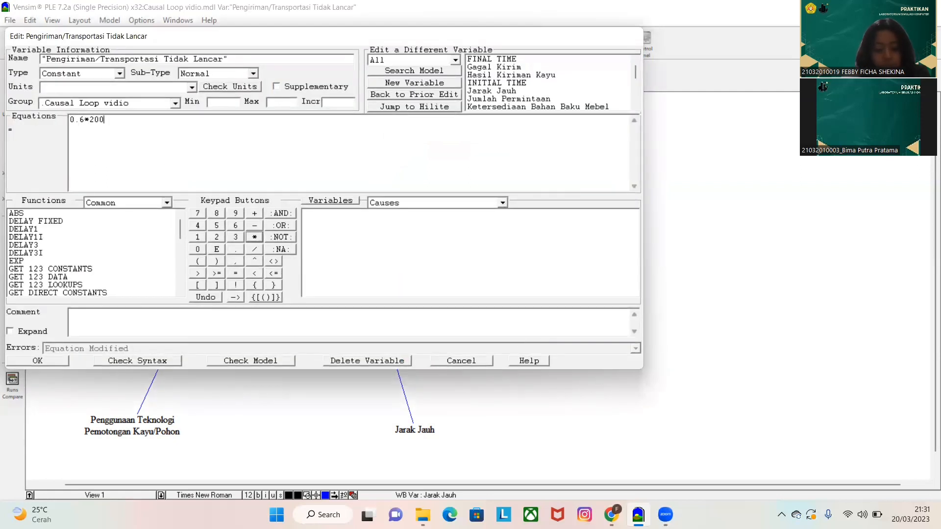
click(58, 361)
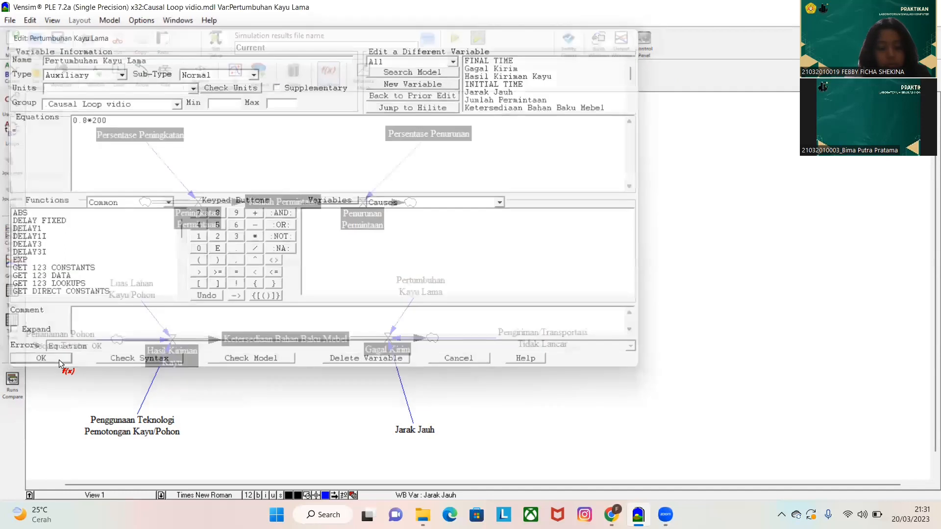
Set Persentase Penurunan and Persentase Peningkatan to 0.6 each
click(419, 130)
text(0.6)
click(58, 358)
click(181, 133)
text(0.6)
click(58, 358)
Define the Peningkatan Permintaan rate as Persentase Peningkatan*1000
click(202, 216)
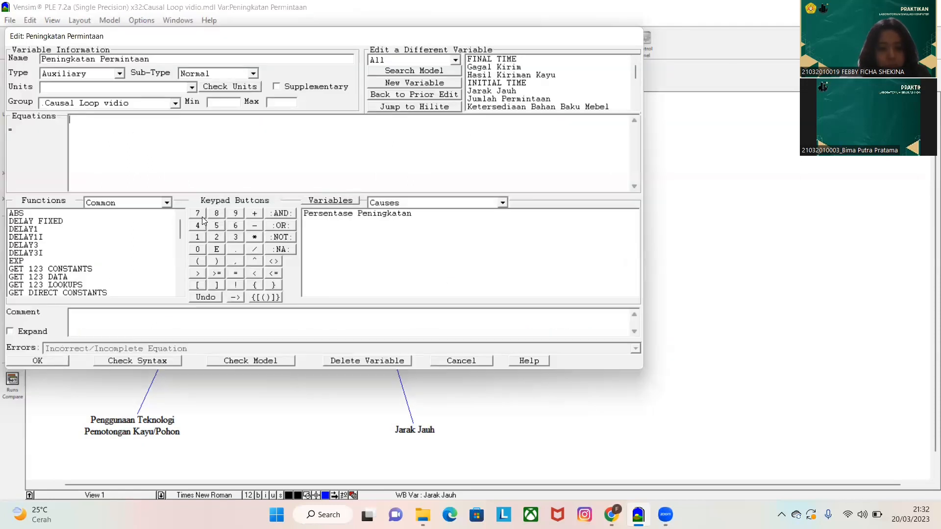
click(353, 214)
click(255, 236)
text(1000)
click(37, 360)
Define the Penurunan Permintaan rate as Persentase Penurunan*1000
click(362, 216)
click(353, 213)
click(254, 237)
text(1000)
click(38, 361)
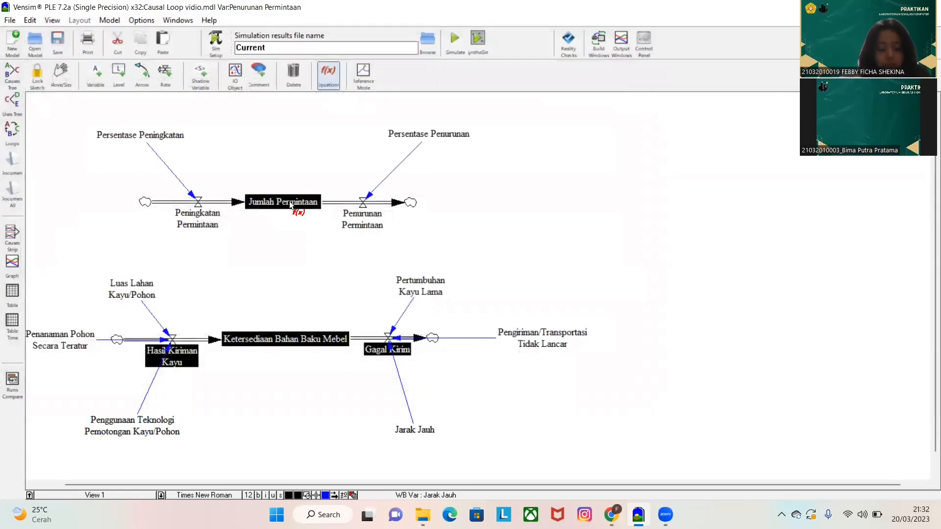
Define the Hasil Kiriman Kayu rate as the sum of its three cause variables
click(173, 351)
click(353, 214)
click(254, 214)
click(353, 222)
click(353, 229)
click(37, 361)
Define the Gagal Kirim rate as Jarak Jauh + Pengiriman/Transportasi Tidak Lancar + Pertumbuhan Kayu Lama
click(387, 351)
click(327, 214)
click(254, 225)
click(353, 222)
click(255, 225)
click(323, 229)
click(124, 119)
key(BackSpace)
click(254, 214)
click(316, 119)
key(BackSpace)
click(257, 213)
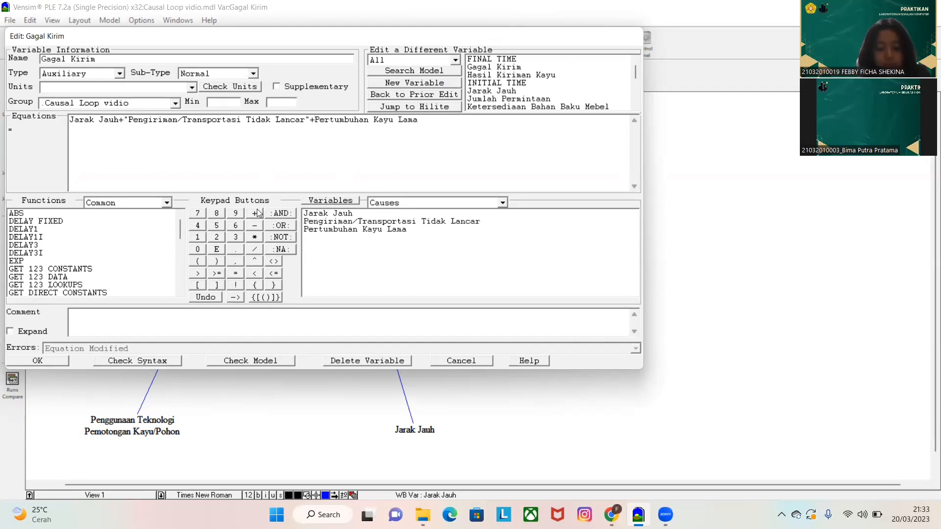
click(48, 362)
Draw an arrow from the Jumlah Permintaan level to the Ketersediaan Bahan Baku Mebel level
click(274, 339)
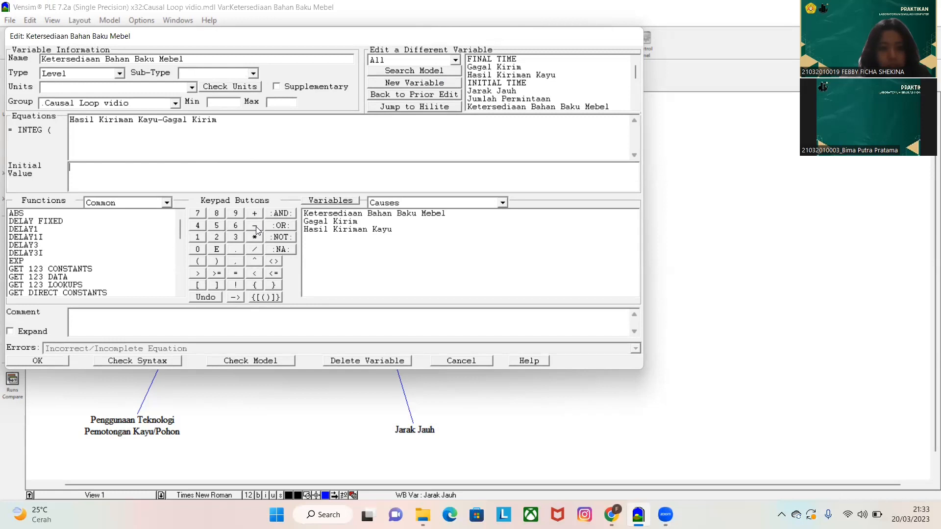
click(38, 362)
key(5)
click(283, 202)
click(286, 342)
Set the Ketersediaan Bahan Baku Mebel equation to Hasil Kiriman Kayu-Gagal Kirim-Jumlah Permintaan with an initial value of 3000
click(329, 74)
click(281, 340)
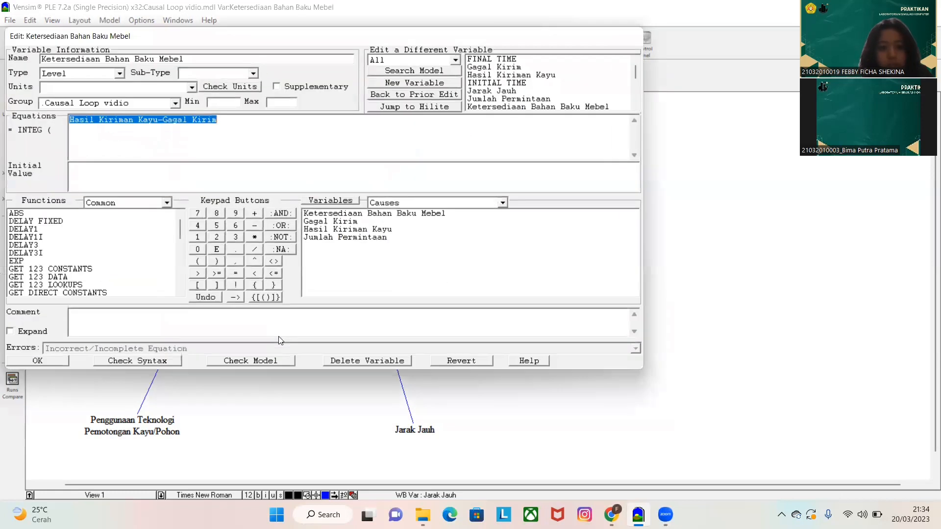
click(241, 136)
click(255, 225)
click(345, 237)
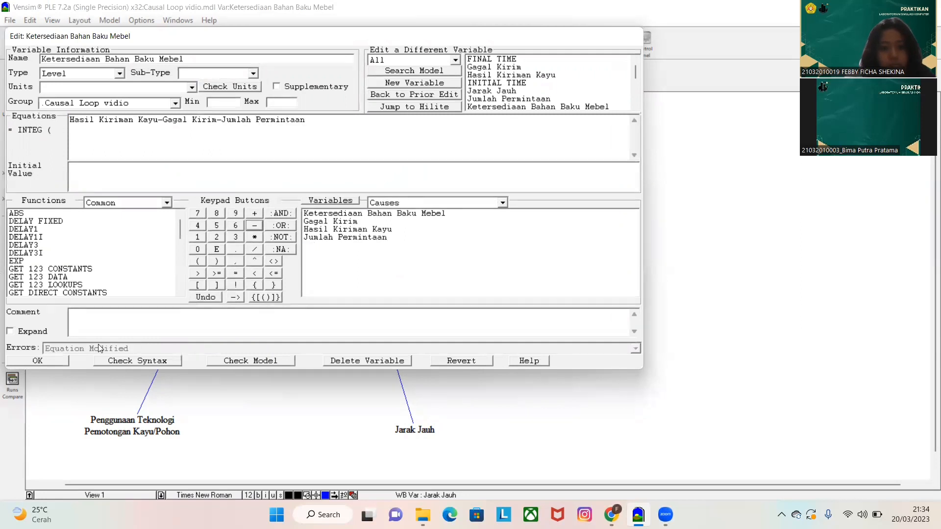
text(100)
click(38, 361)
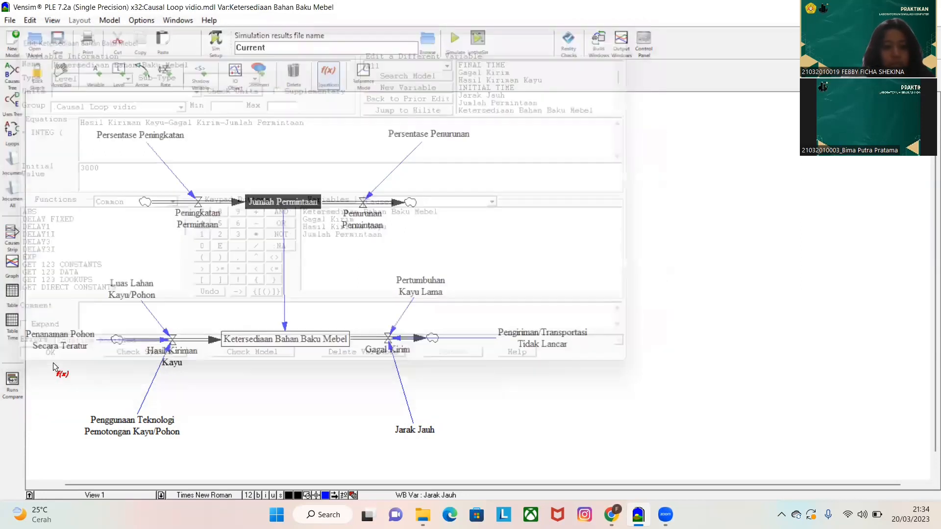
Set the initial value of the Jumlah Permintaan level to 3000
click(277, 202)
text(300)
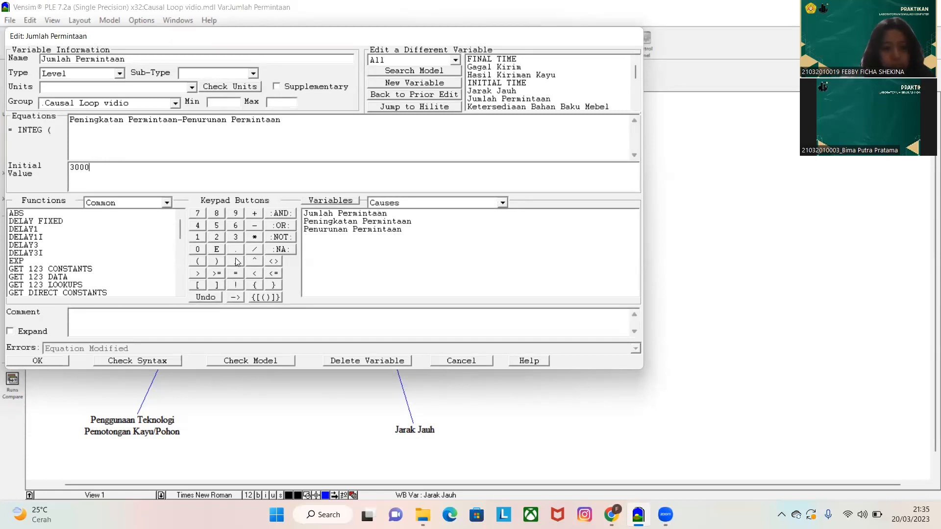
text(0)
click(49, 362)
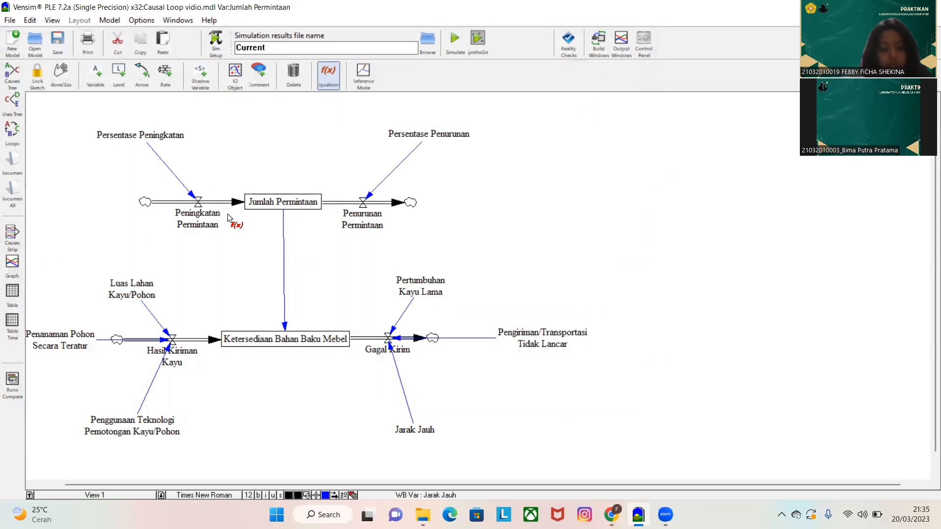
Run the simulation, overwriting the Current dataset, and graph all variables in the diagram
key(ctrl+a)
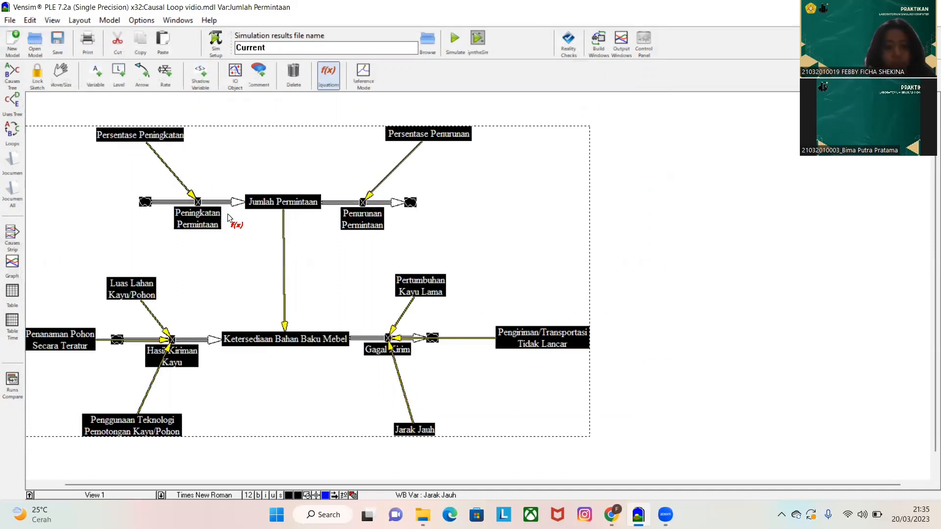
click(461, 42)
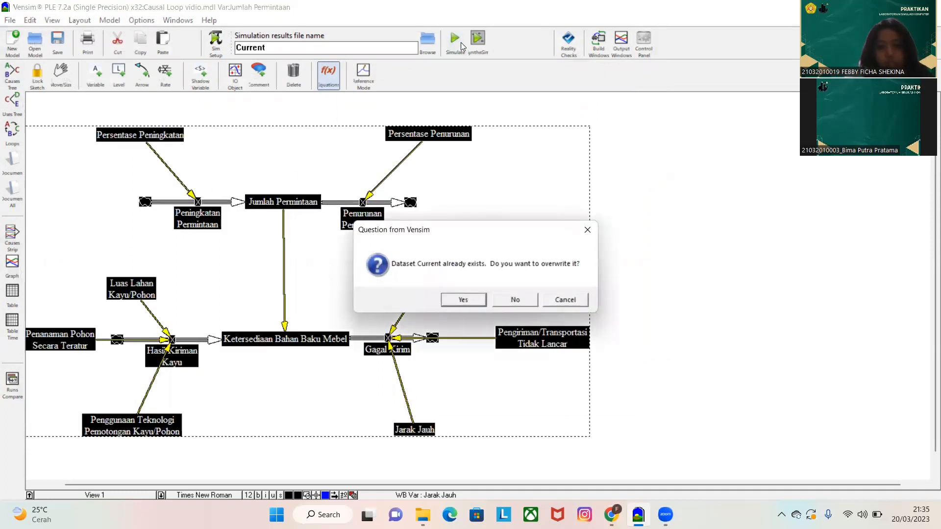
click(463, 301)
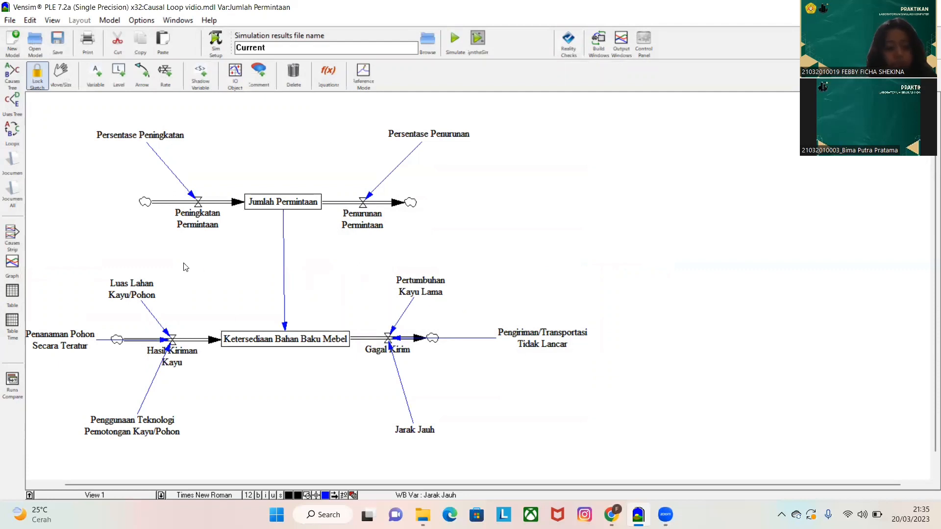
key(ctrl+a)
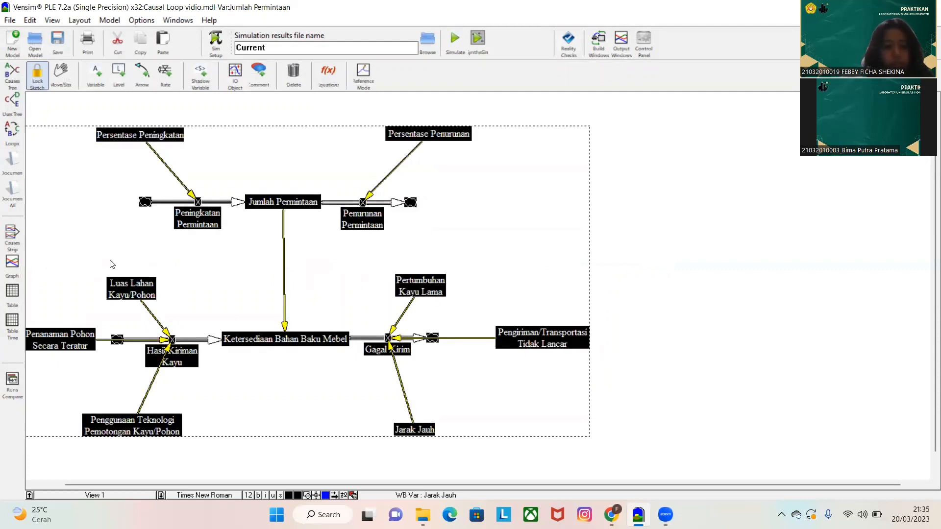
click(8, 264)
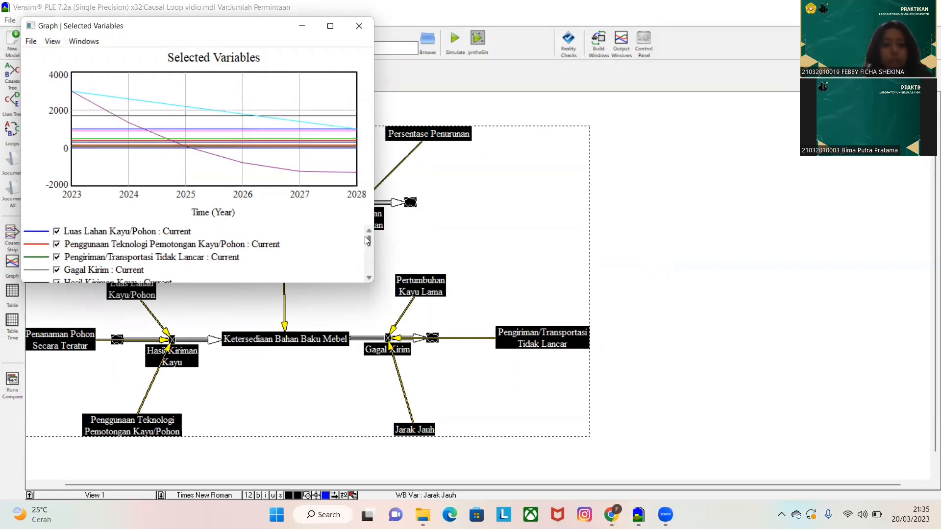
Review the graph's legend, view the results of all variables in a table and a time-down table, and close both tables
drag(370, 240, 369, 273)
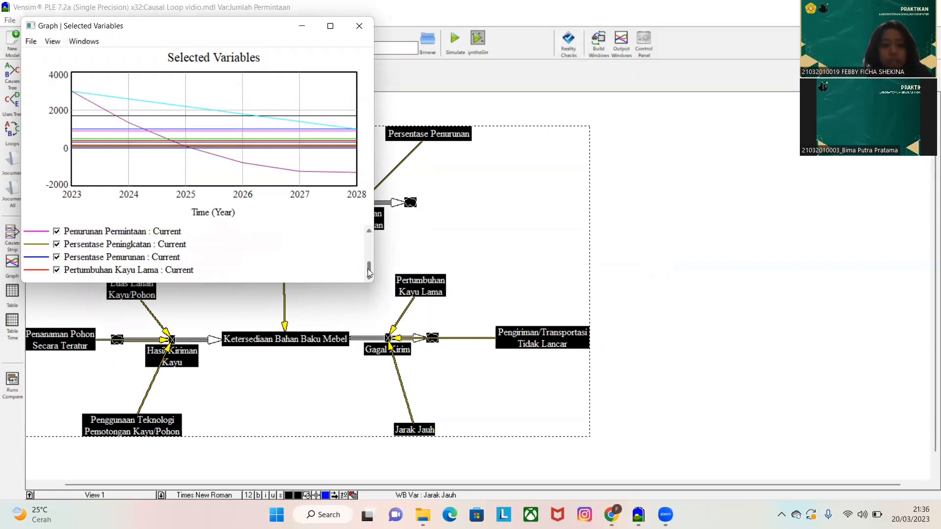
click(303, 27)
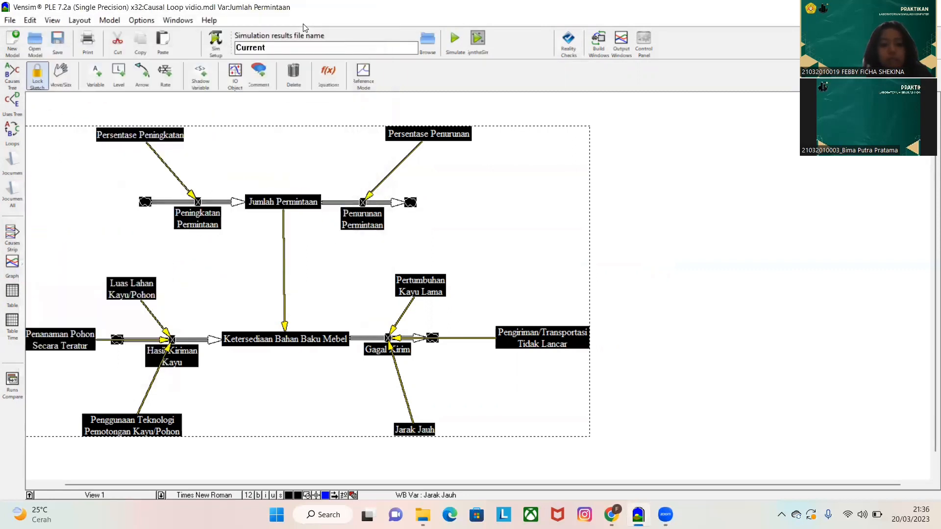
click(12, 302)
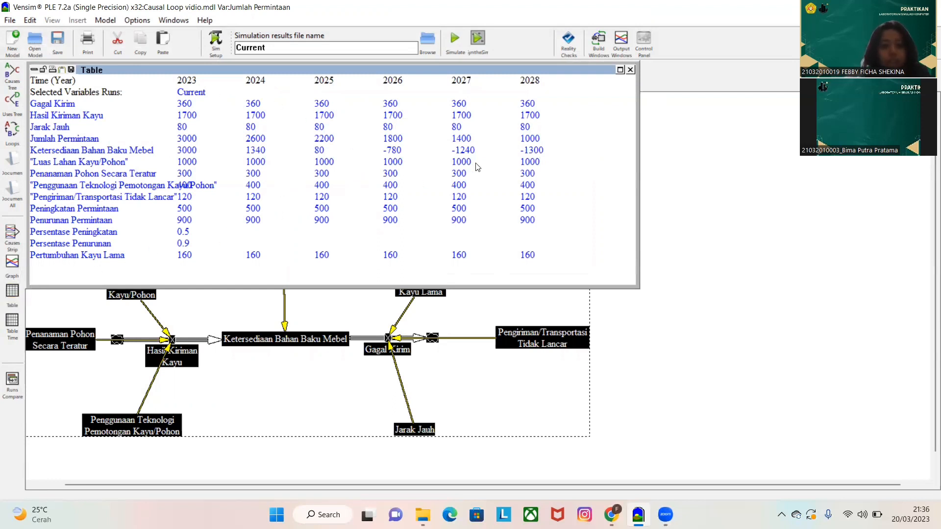
click(9, 328)
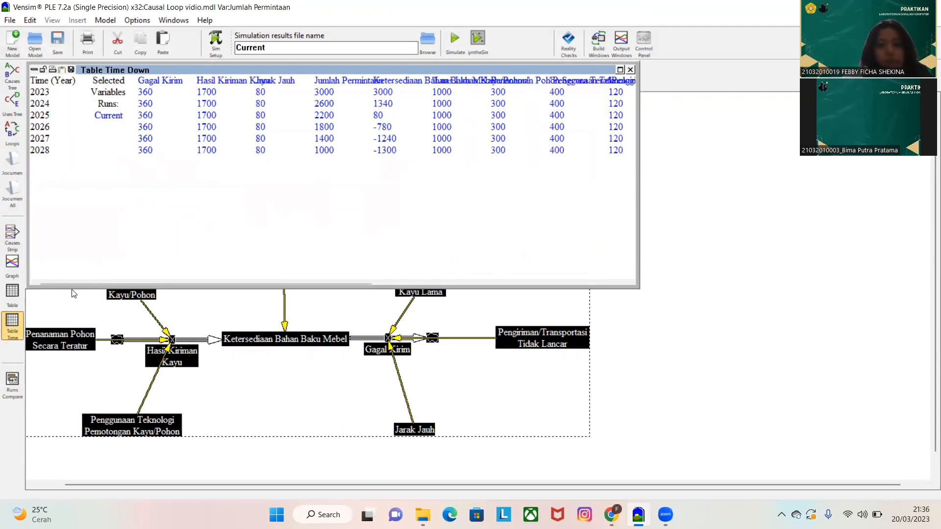
click(630, 70)
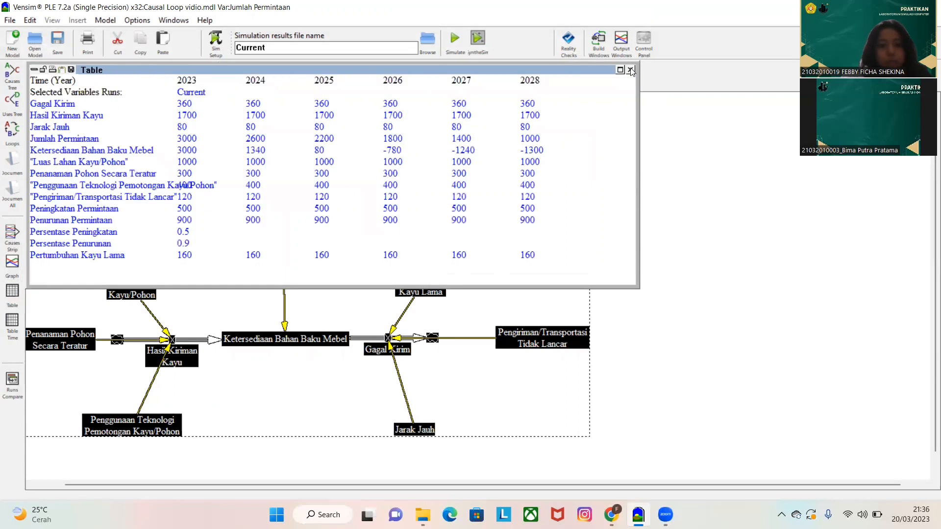
click(631, 70)
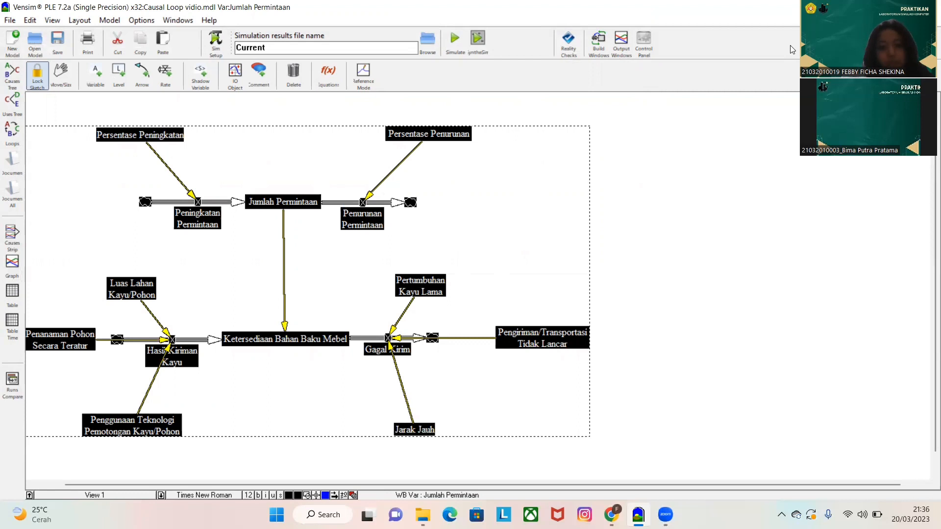
Set the Persentase Peningkatan constant to 0.8
click(333, 76)
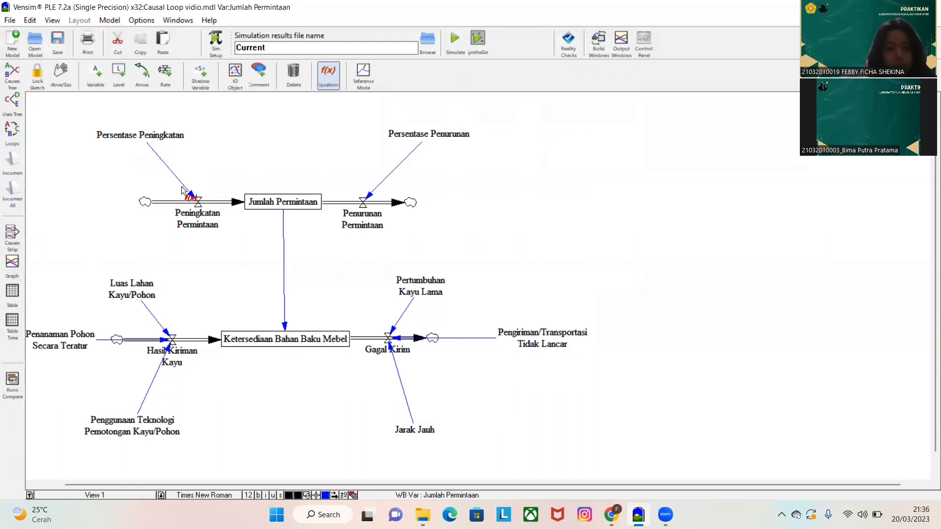
click(154, 139)
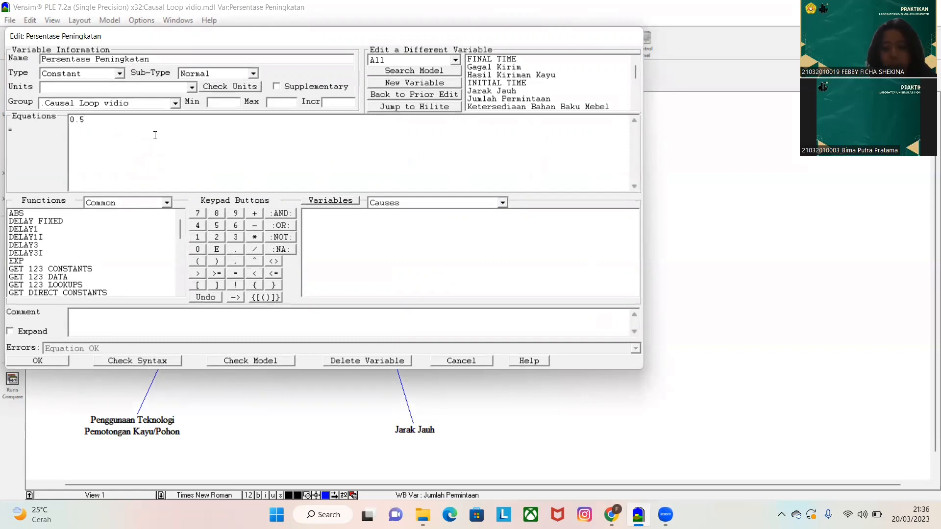
key(BackSpace)
text(8)
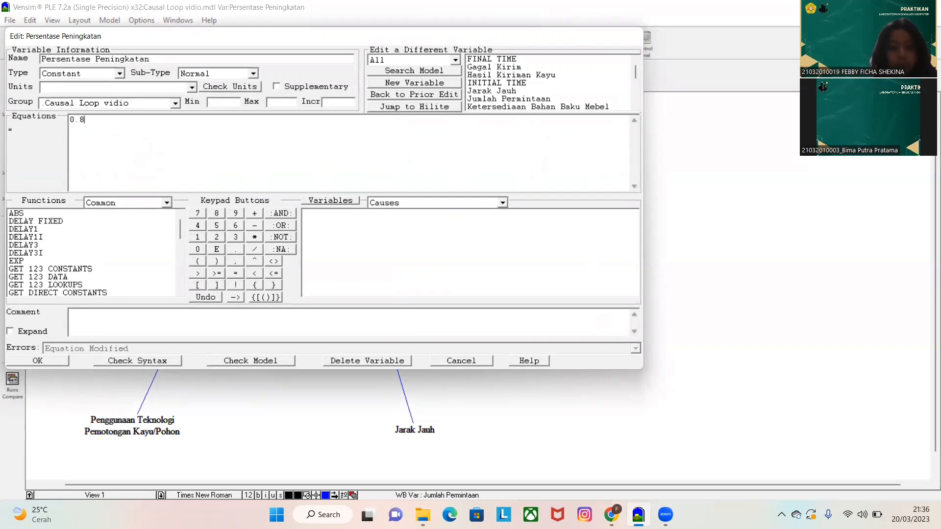
click(61, 361)
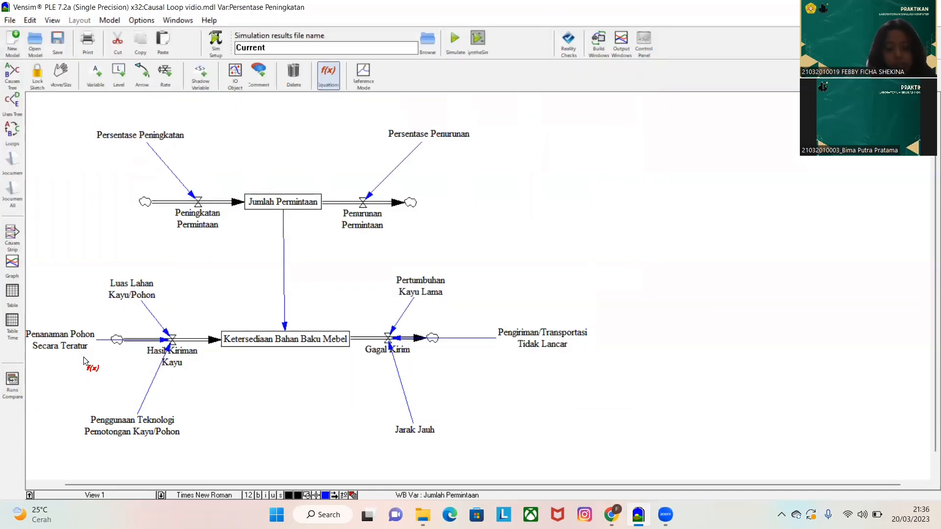
Run the simulation, overwriting the Current dataset, graph all variables in the diagram, and review the graph's legend
key(ctrl+a)
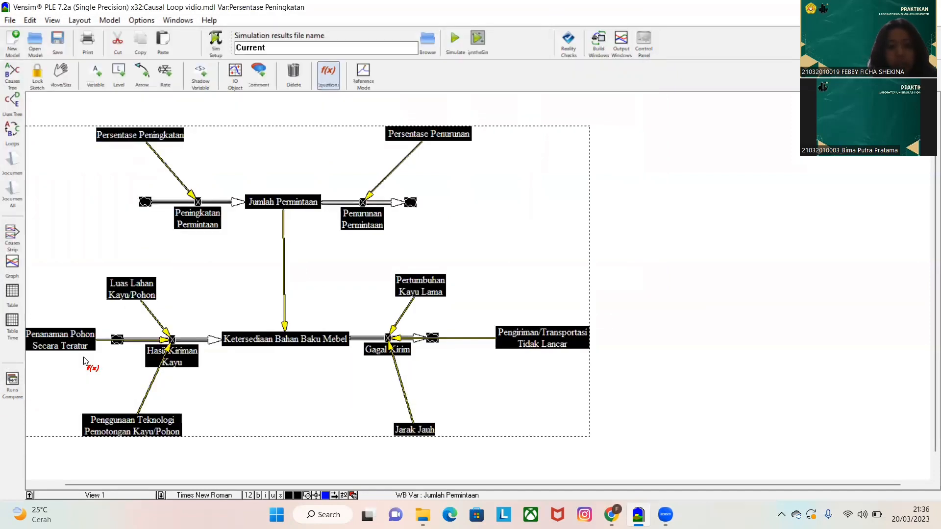
click(449, 45)
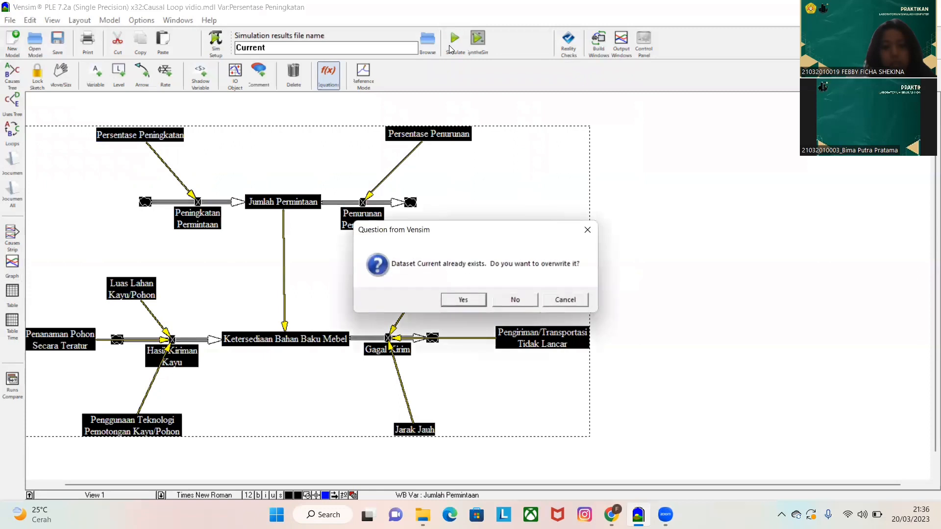
click(464, 300)
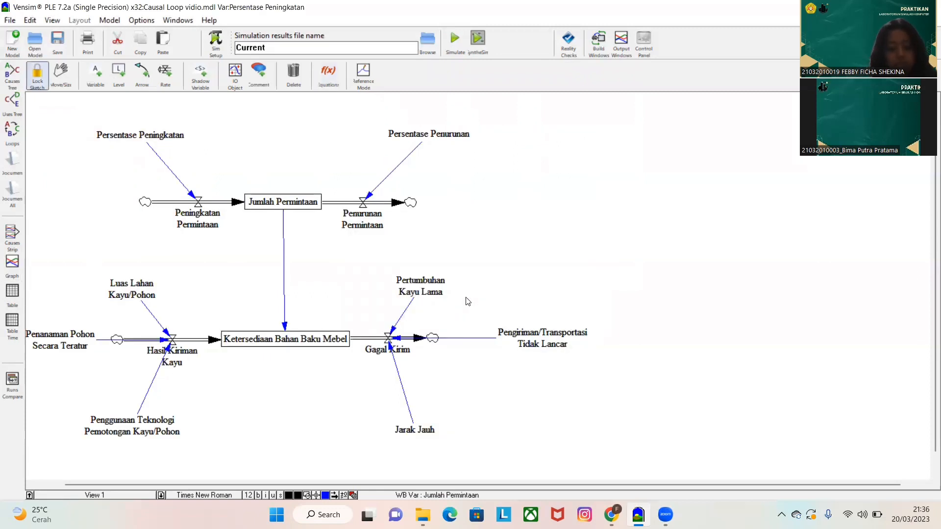
key(ctrl+a)
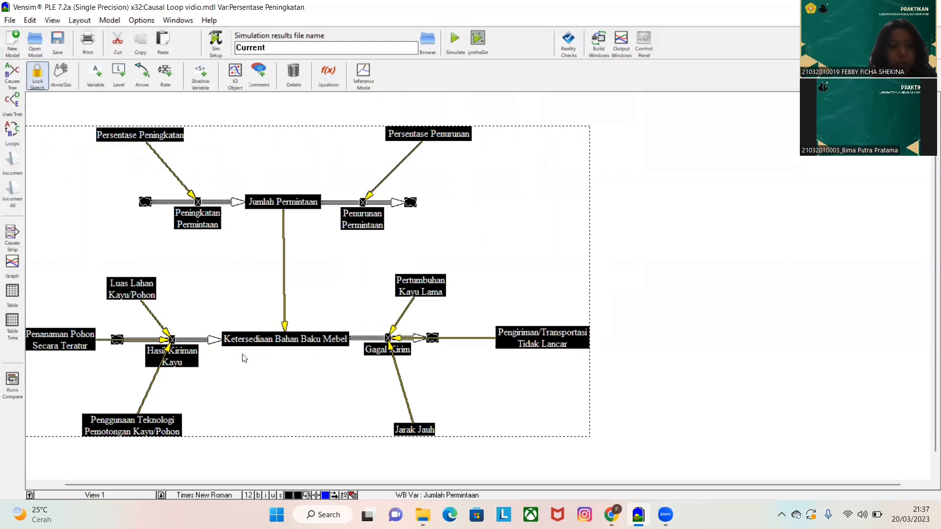
click(17, 270)
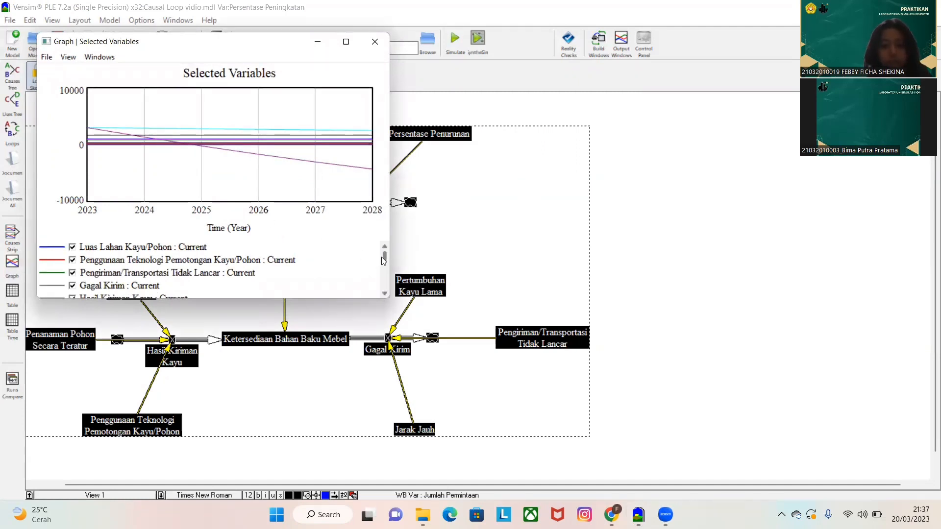
scroll(384, 260, down, 3)
scroll(384, 261, up, 3)
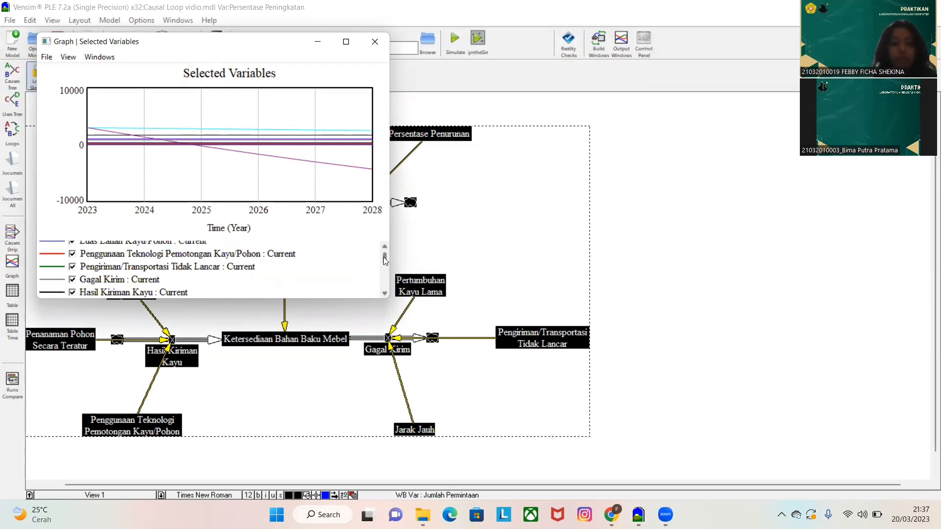
View the simulation results of all variables by year in a table, and close the table
click(11, 294)
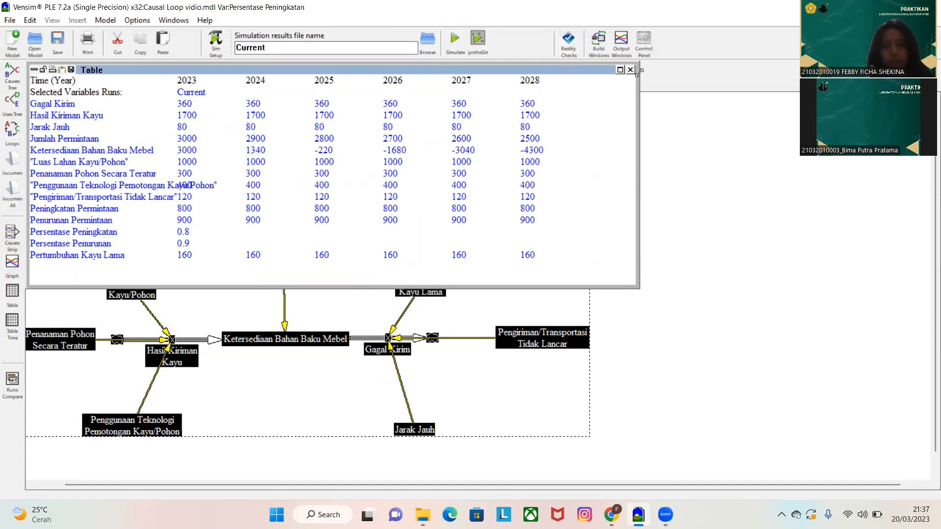
click(11, 300)
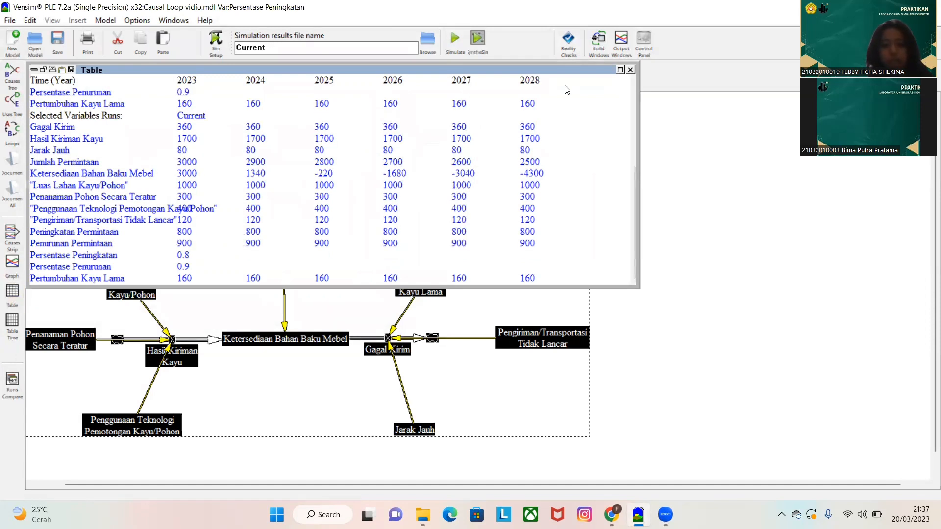
click(630, 70)
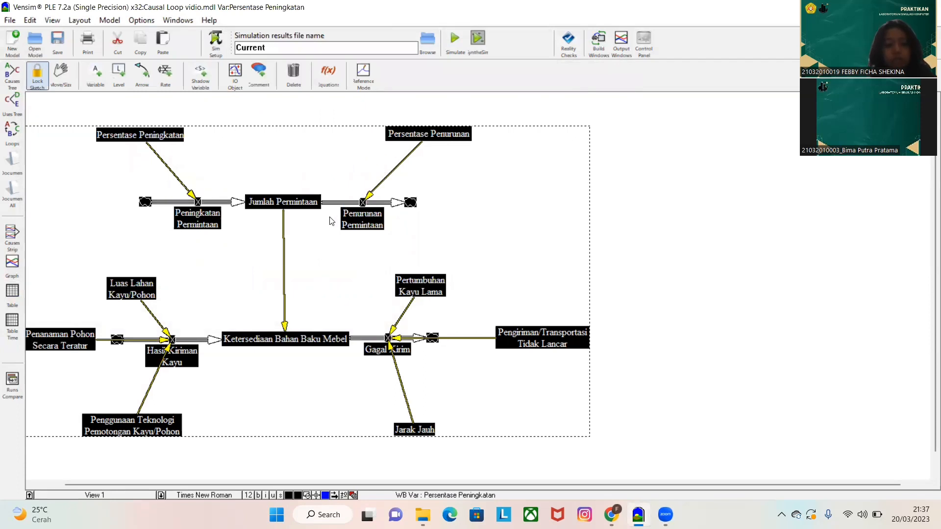
Set the Persentase Peningkatan constant to 0.5
click(332, 80)
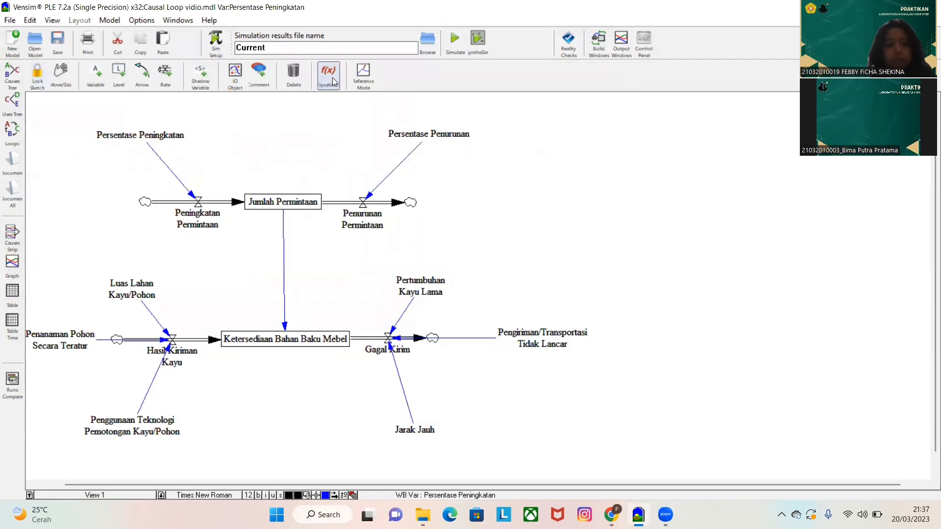
click(175, 139)
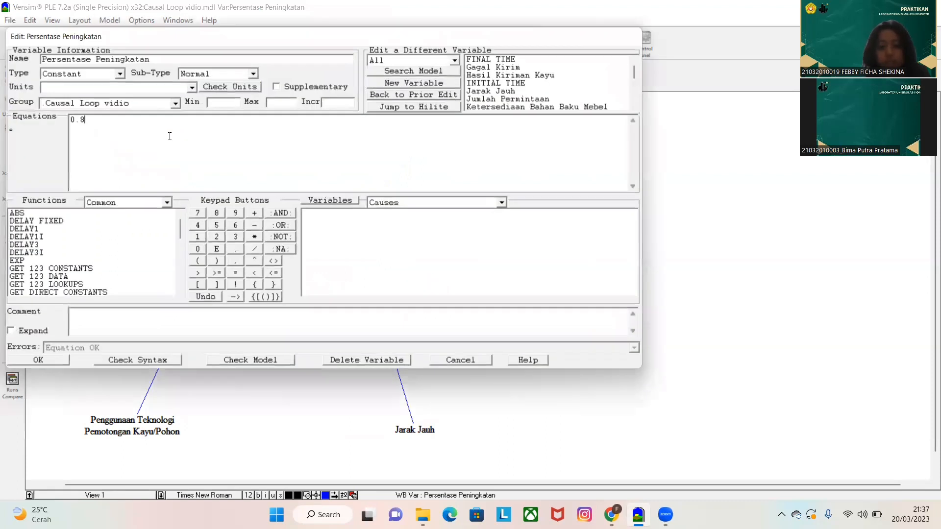
key(BackSpace)
text(5)
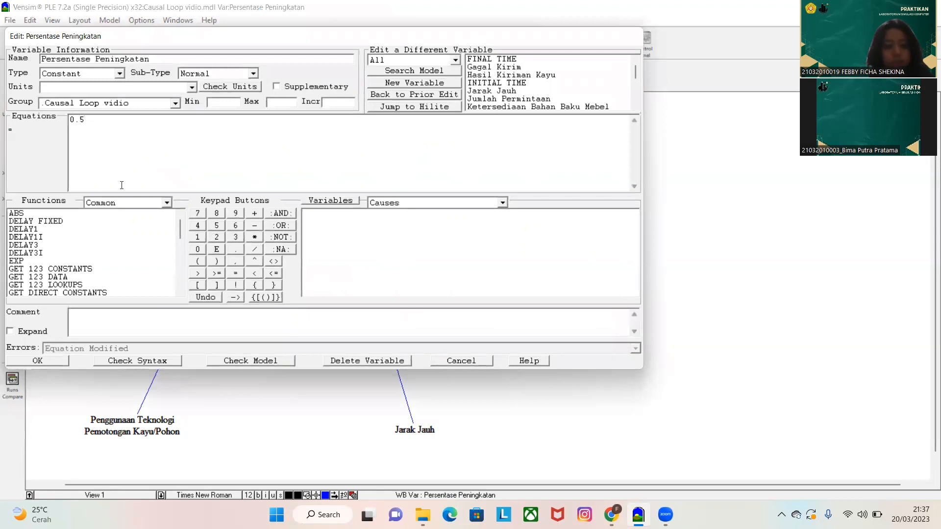
click(38, 360)
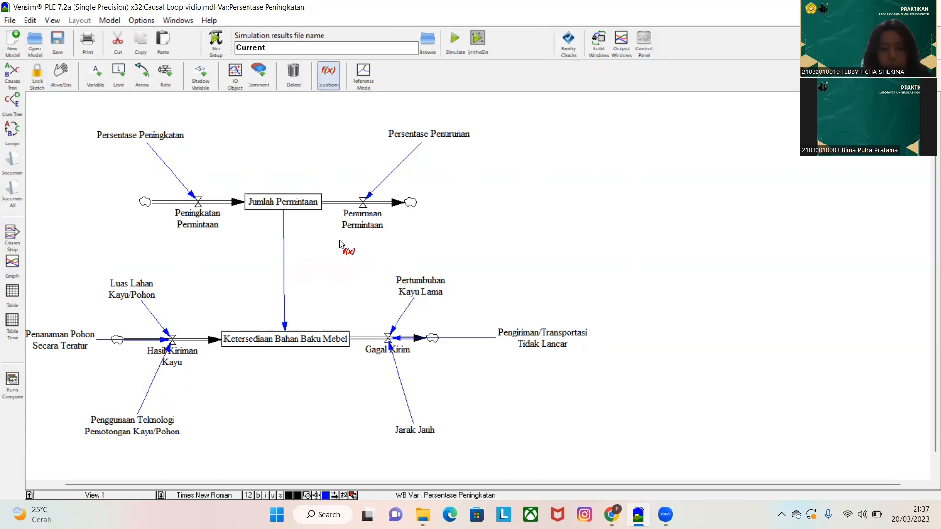
Set the Persentase Penurunan constant to 1.1
click(416, 134)
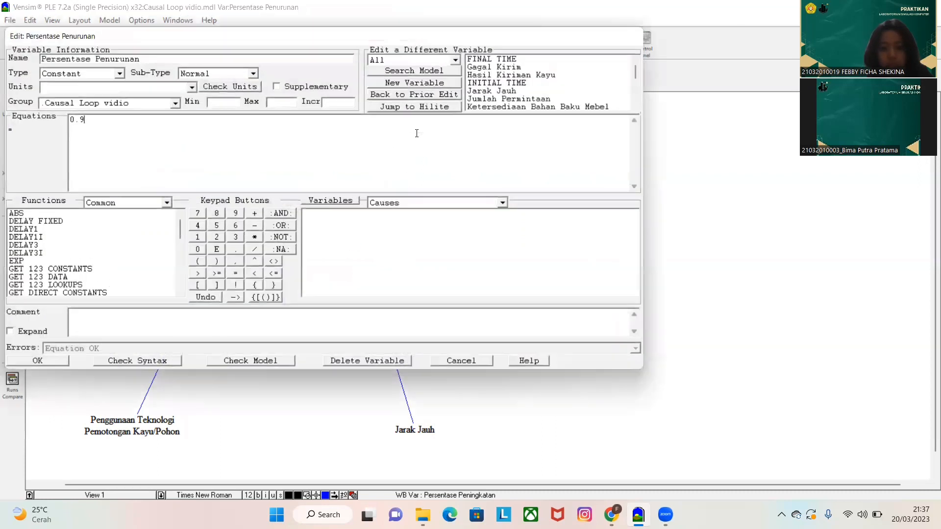
key(BackSpace)
key(BackSpace)
key(BackSpace)
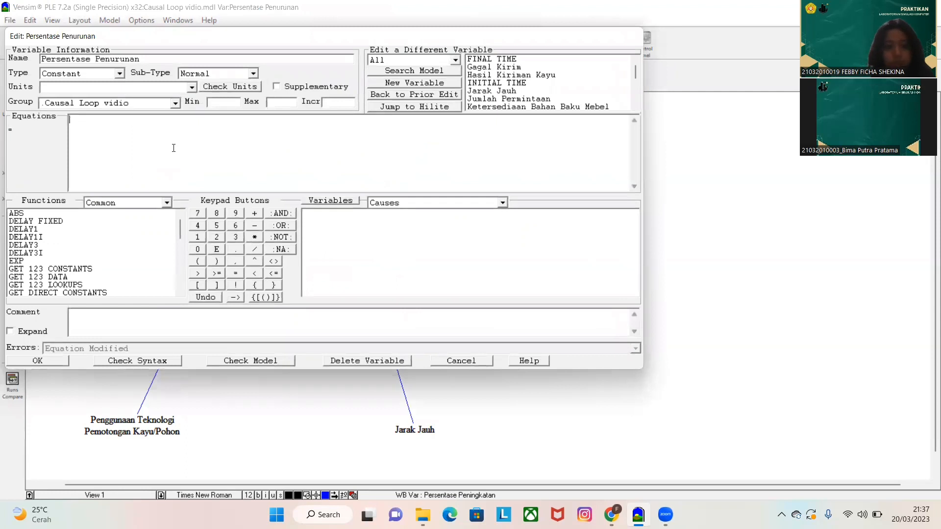
text(1.1)
click(38, 361)
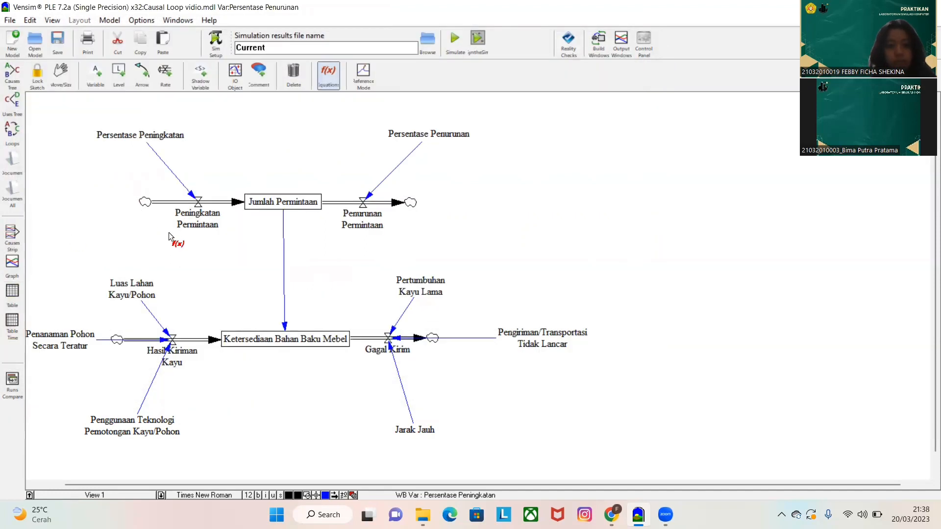
Run the simulation for all variables, overwriting the Current dataset, and view the results as a graph and a table
key(ctrl+a)
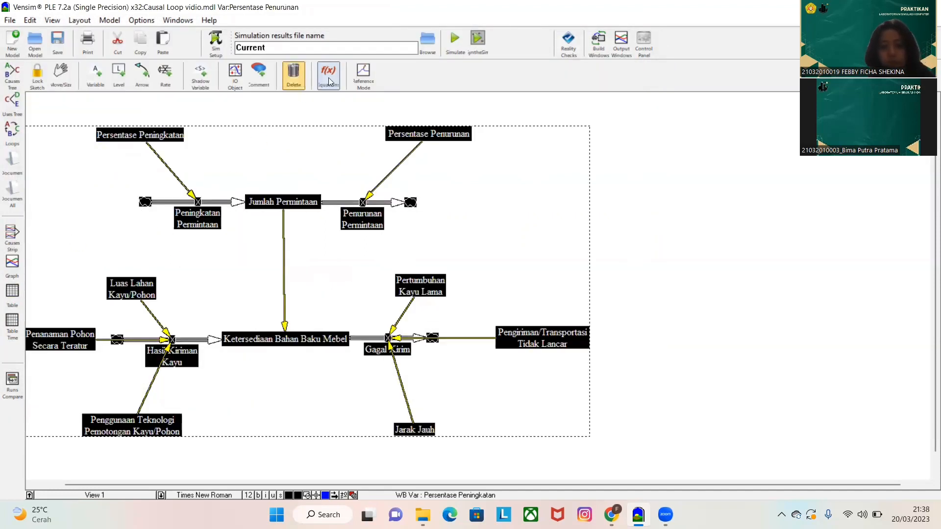
click(455, 40)
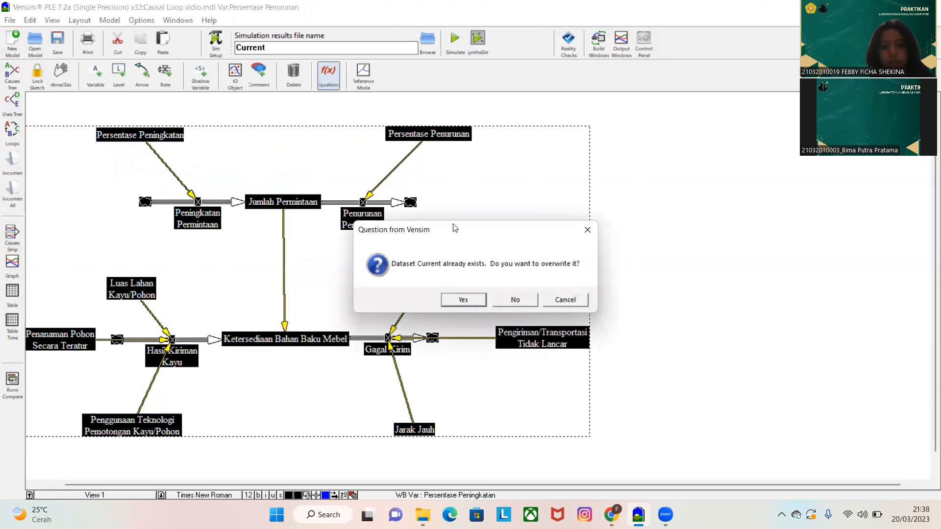
click(472, 303)
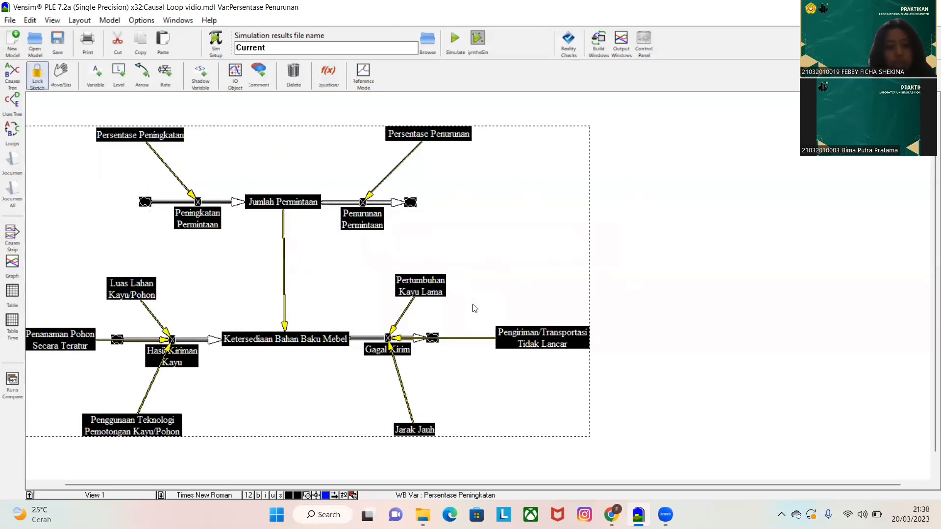
click(12, 264)
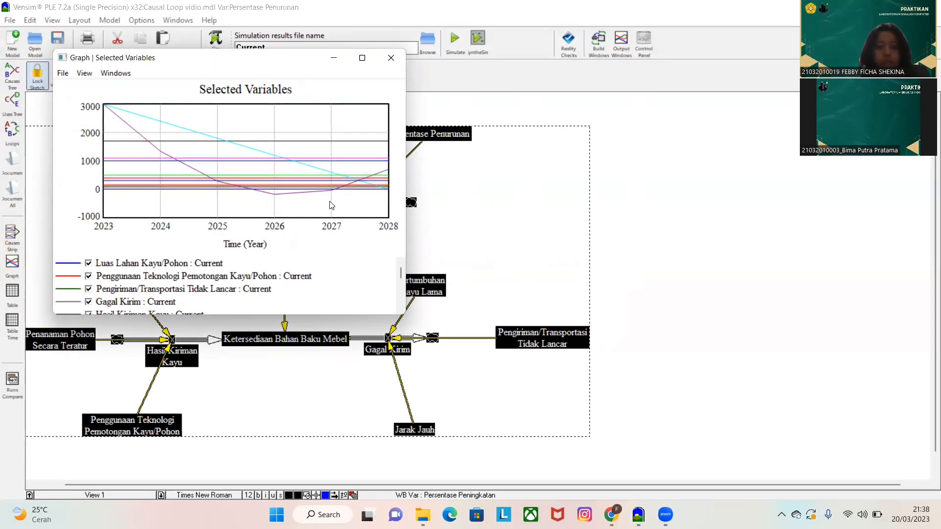
click(13, 295)
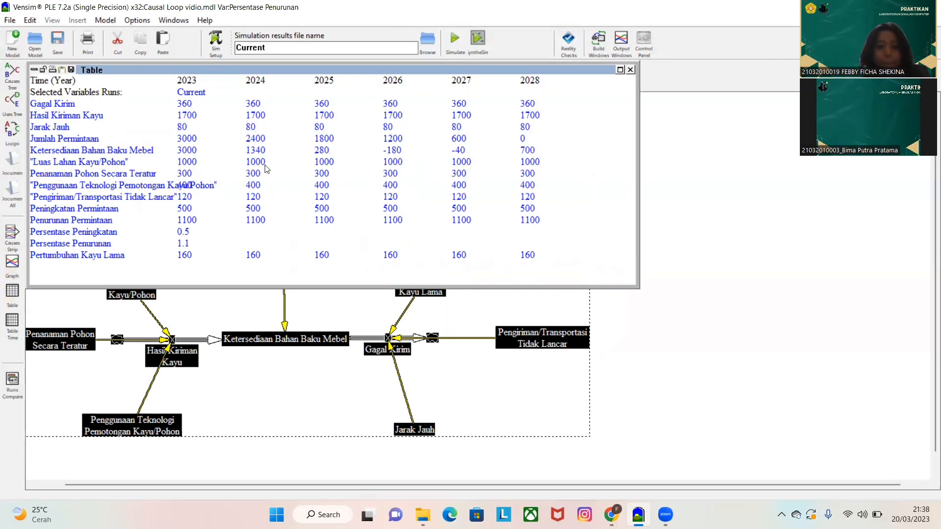
click(630, 70)
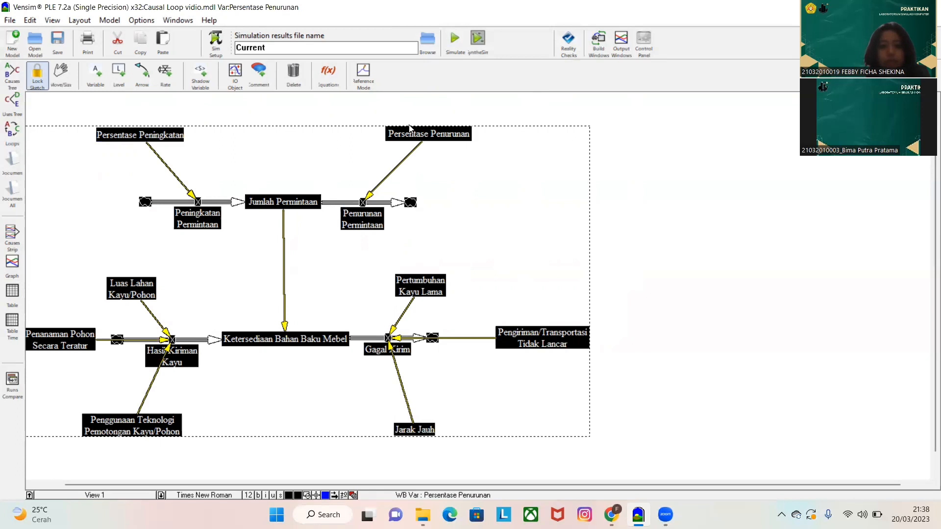
Set the Persentase Penurunan constant to 0.9
click(326, 78)
click(416, 138)
key(BackSpace)
key(BackSpace)
key(BackSpace)
text(0.9)
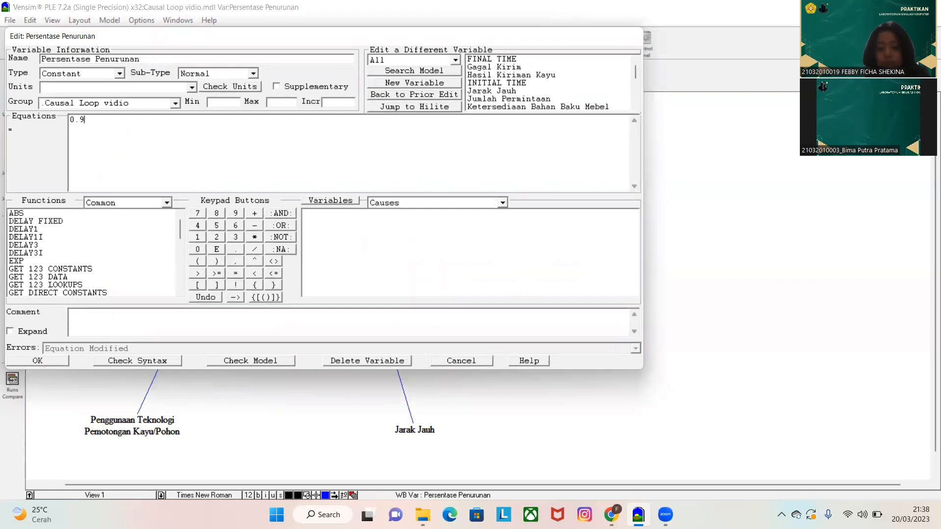
click(35, 362)
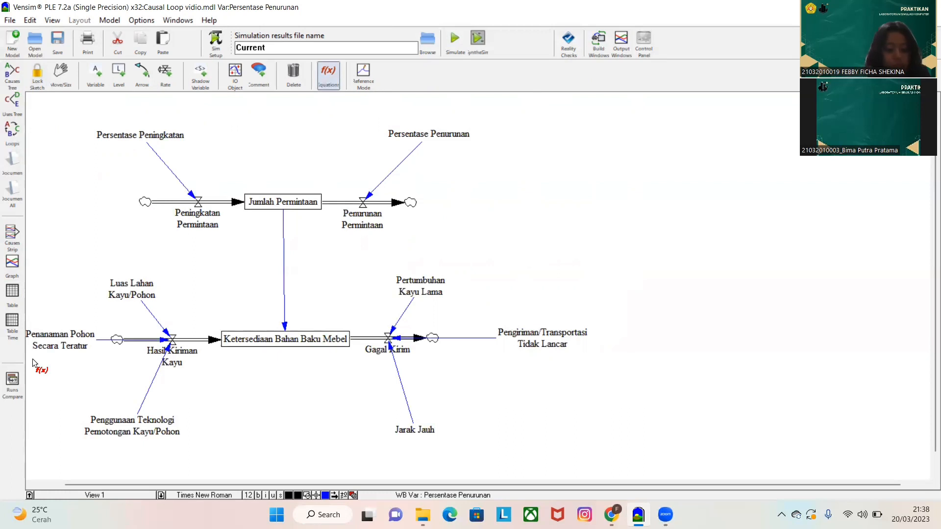
Set the Penggunaan Teknologi Pemotongan Kayu/Pohon equation to 0.2*4000
click(111, 426)
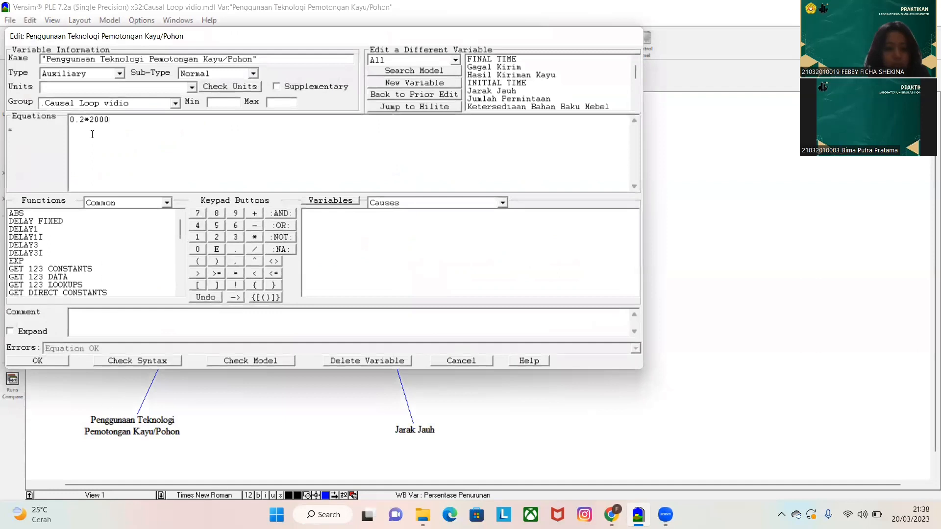
click(94, 121)
key(BackSpace)
text(4)
click(37, 361)
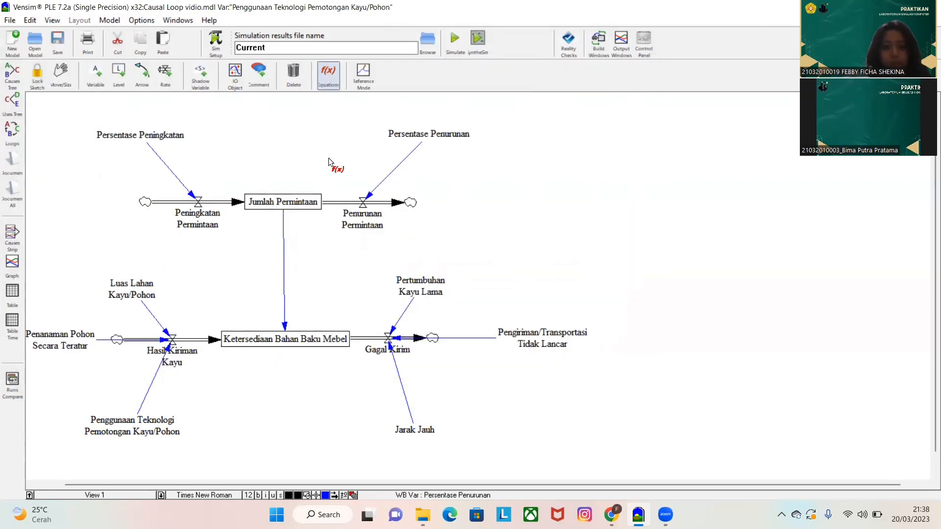
Simulate the whole model, overwriting the Current dataset, and view all variables as a graph and a table
key(ctrl+a)
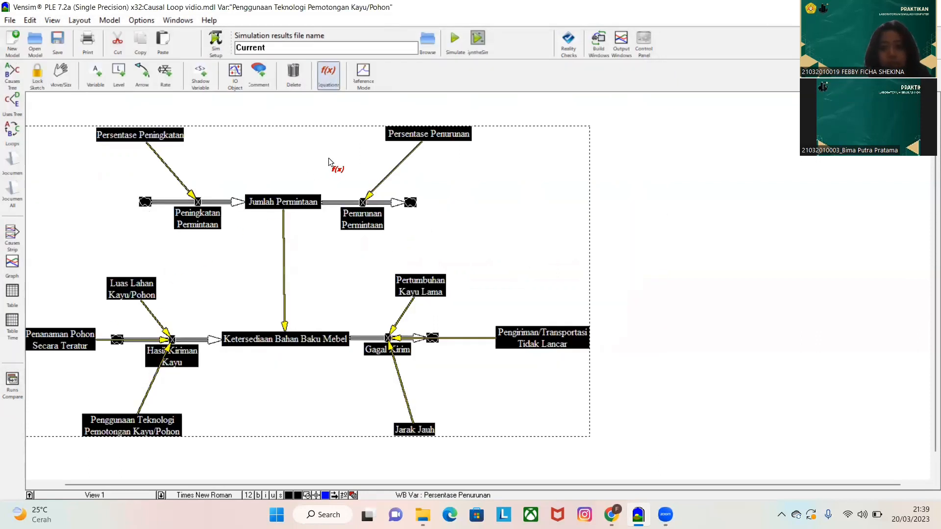
click(457, 38)
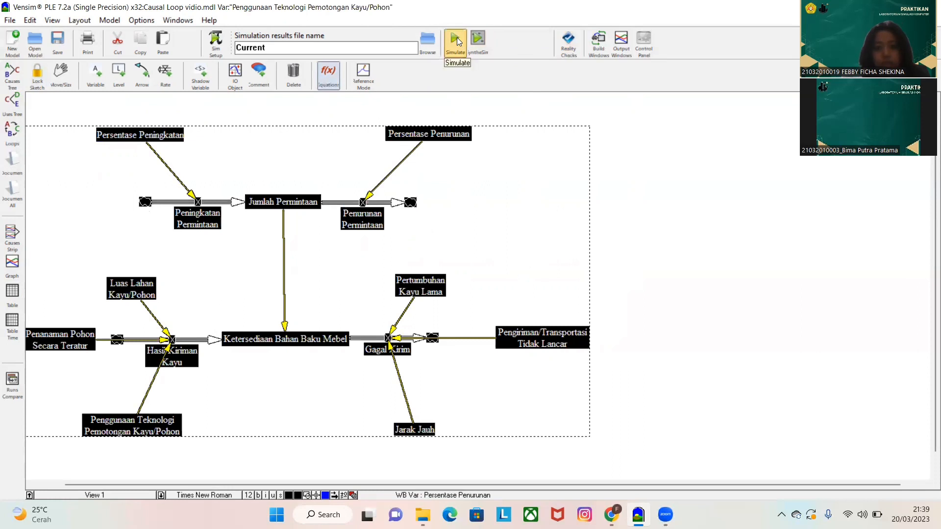
click(462, 300)
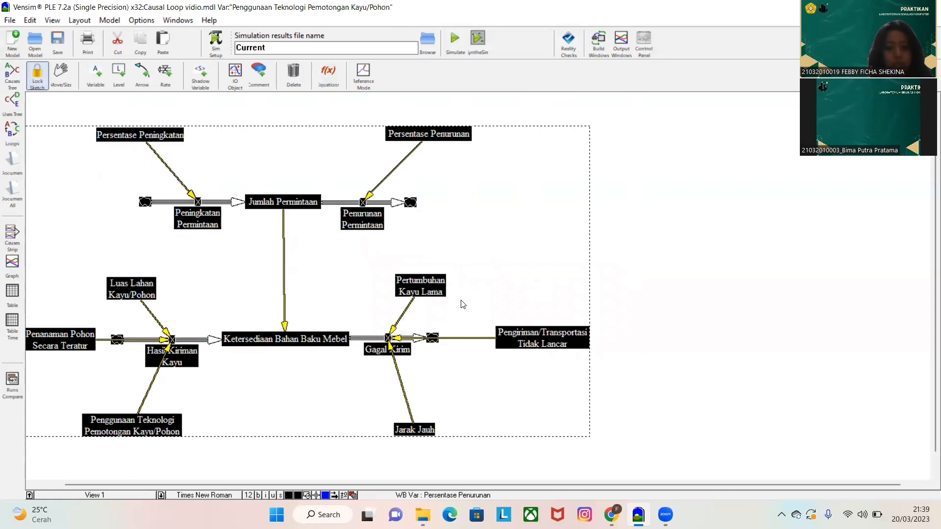
click(12, 262)
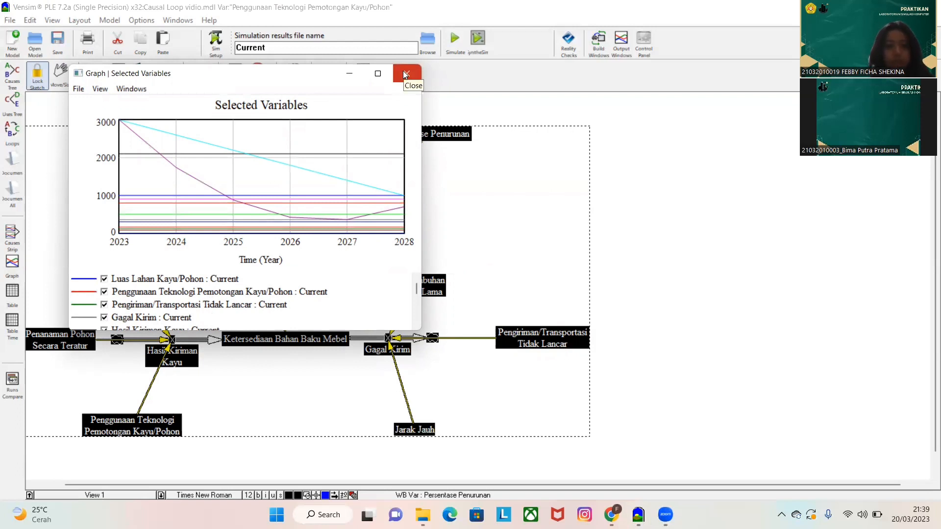
click(6, 291)
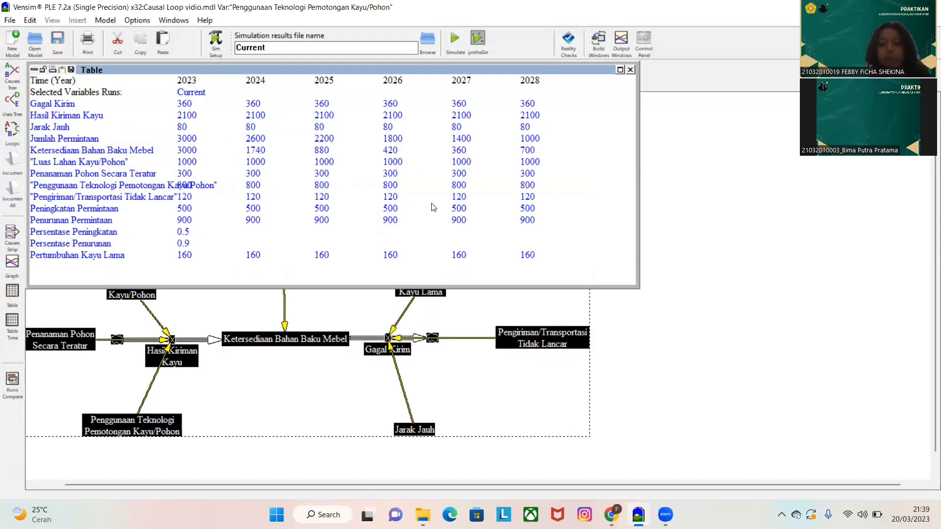
click(631, 70)
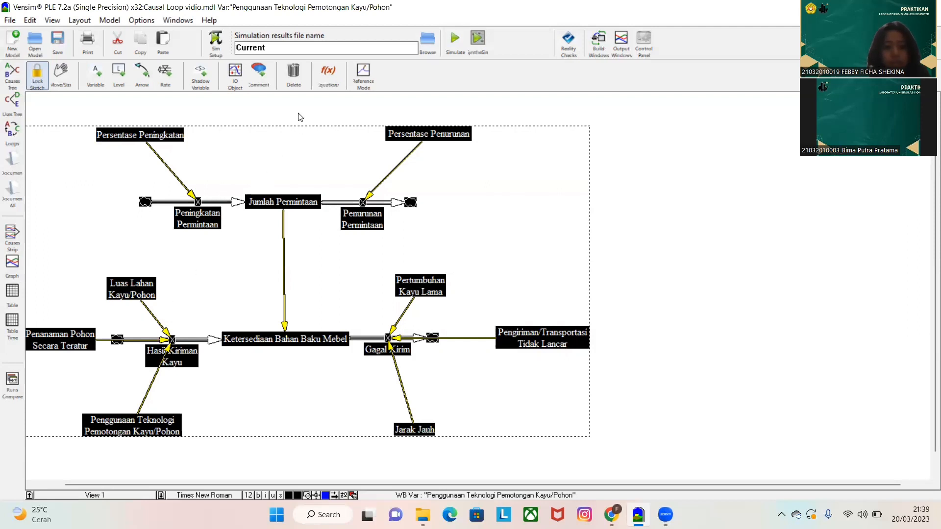
Add a new blank view, View 2, to the model and return to View 1
click(336, 90)
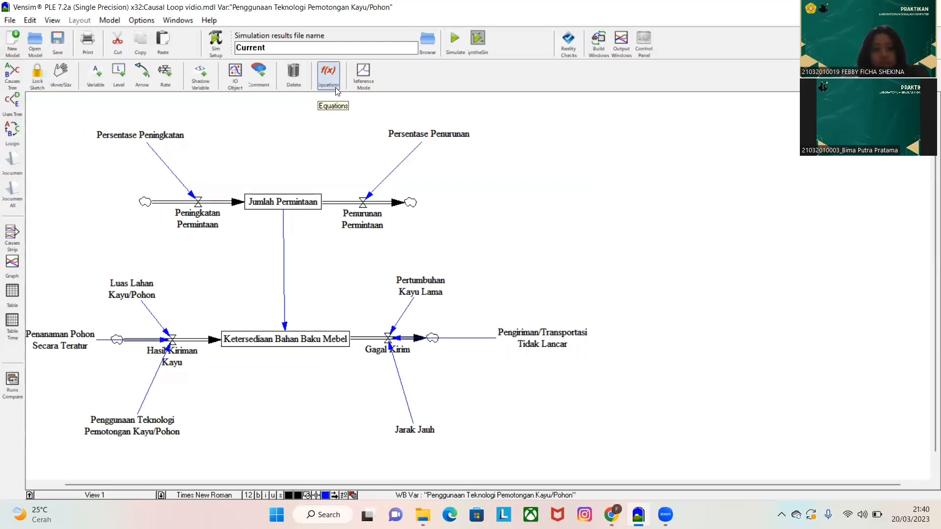
click(336, 89)
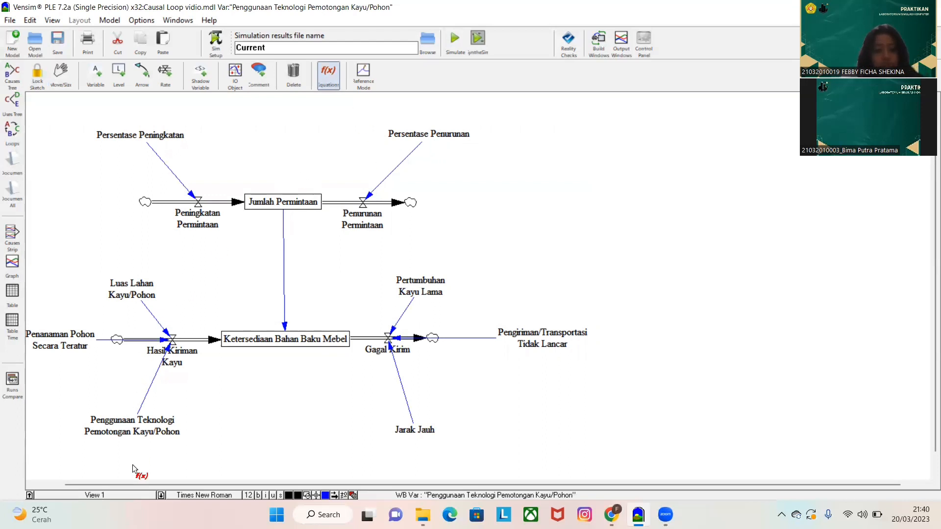
click(145, 495)
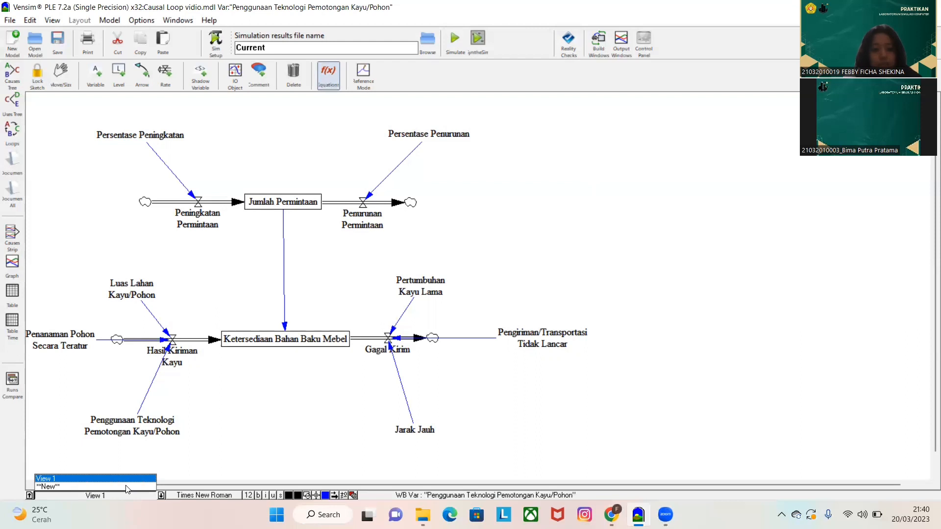
click(127, 486)
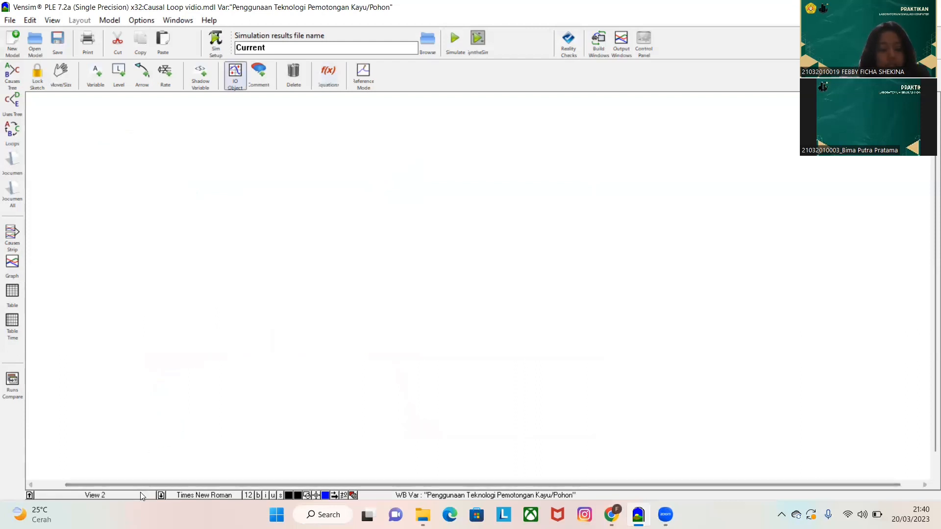
click(140, 492)
click(121, 470)
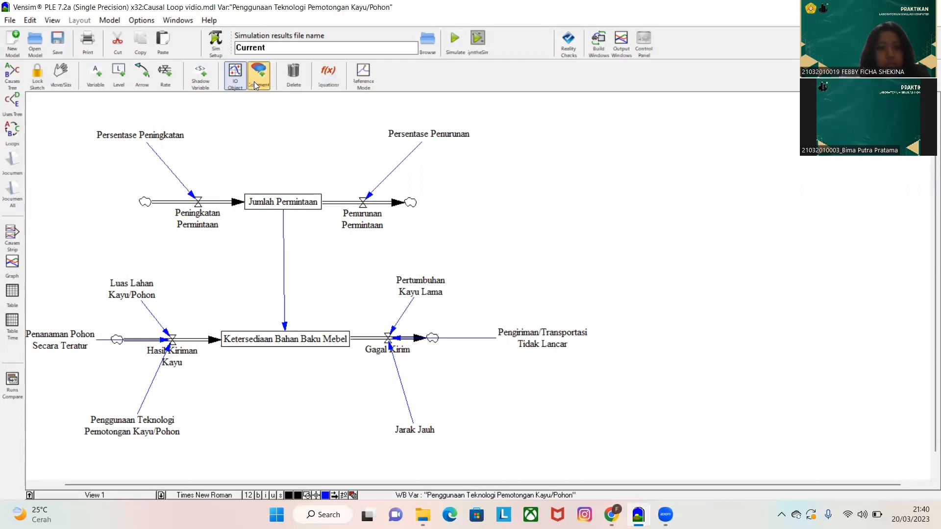
Remove the multipliers from the Penggunaan Teknologi Pemotongan Kayu/Pohon and Penanaman Pohon Secara Teratur equations, leaving 0.2 and 0.3
click(328, 74)
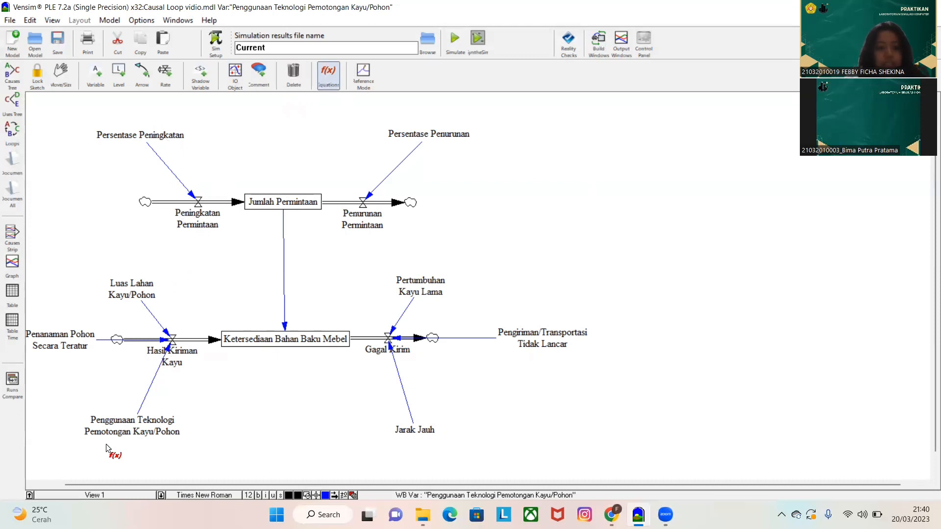
click(126, 437)
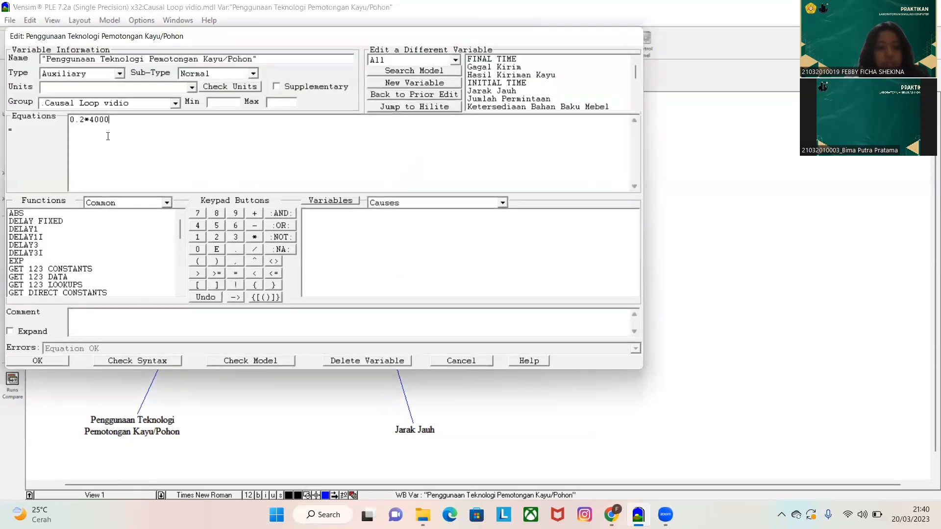
drag(110, 119, 85, 116)
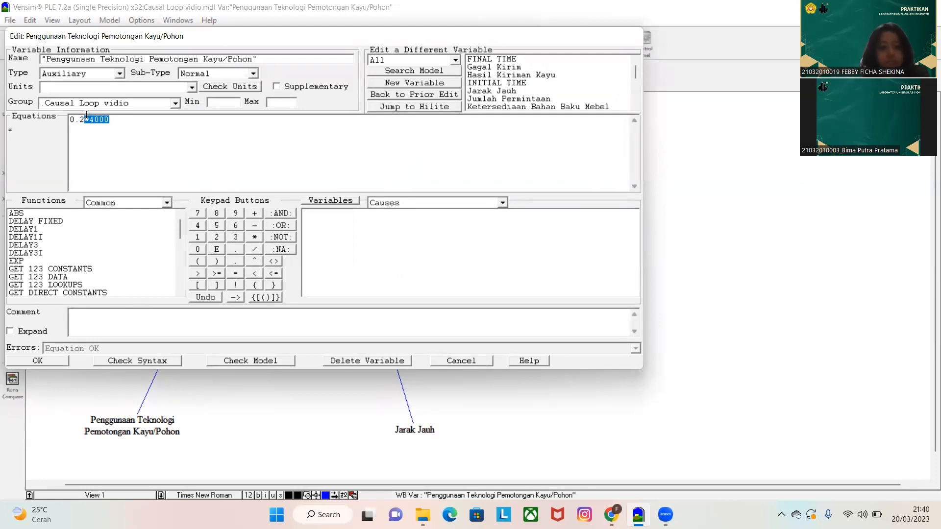
key(Delete)
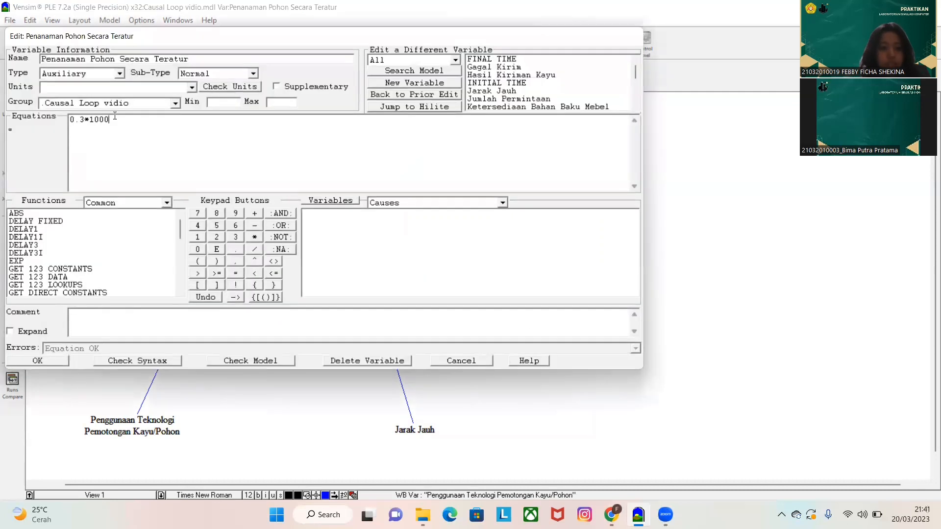
key(Delete)
key(Return)
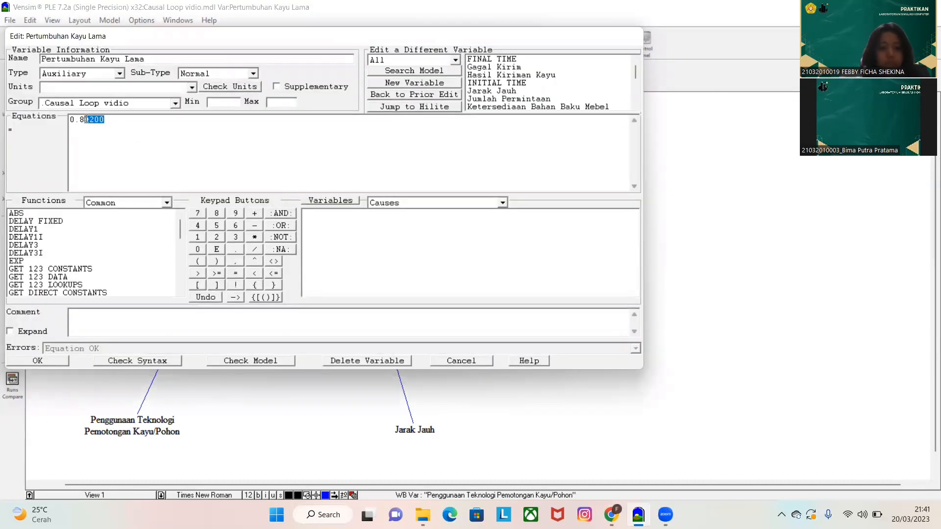
Remove the multipliers from the Pertumbuhan Kayu Lama, Jarak Jauh, Peningkatan Permintaan and Penurunan Permintaan equations, and review the Jumlah Permintaan equation
key(Return)
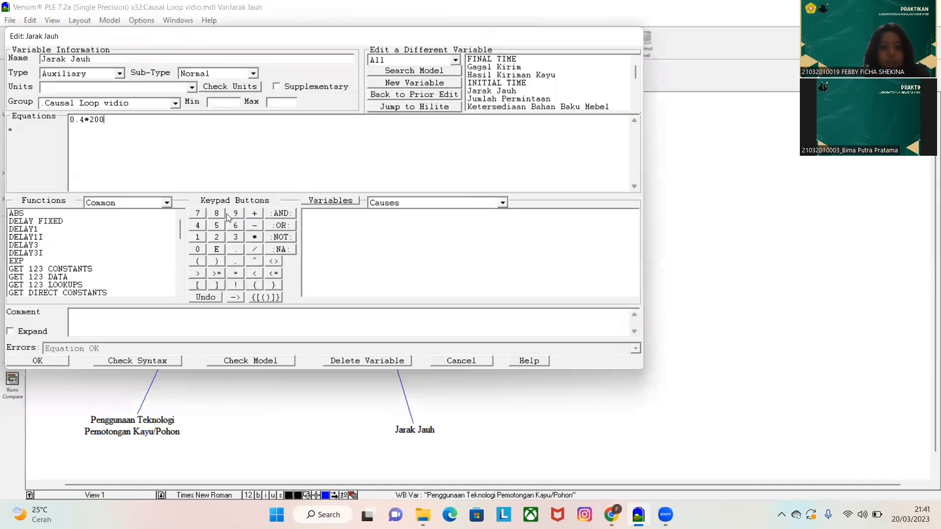
key(Return)
click(197, 225)
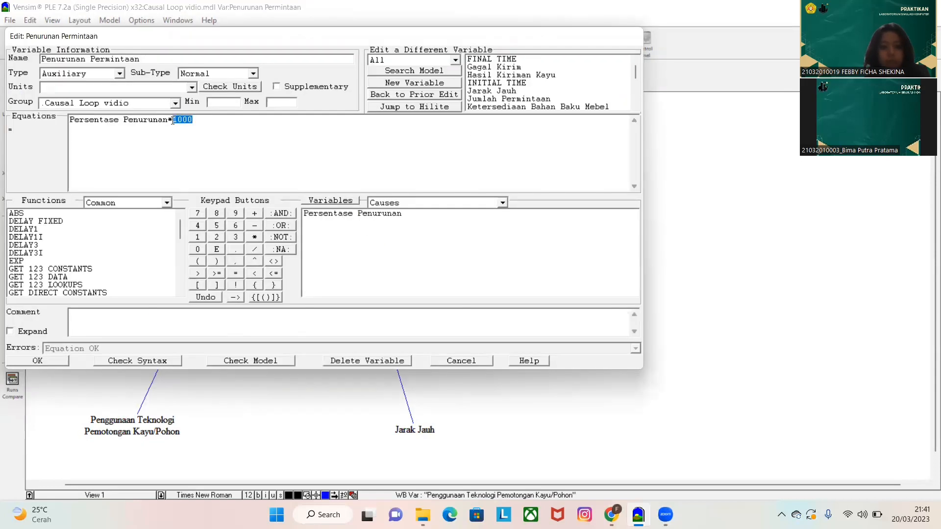
key(Return)
click(448, 131)
click(279, 201)
key(Return)
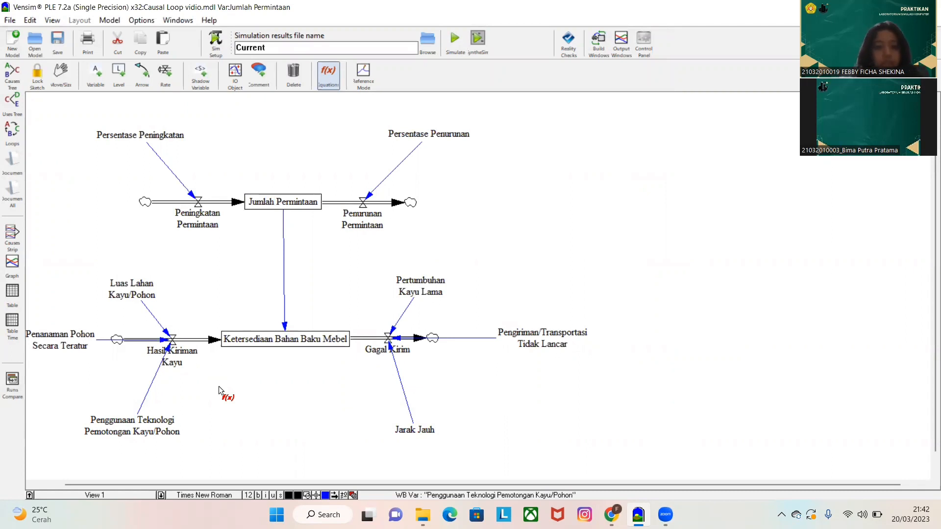
In View 2, insert an Output Workbench Tool object showing the Graph of the level Jumlah Permintaan and place it near the upper-left corner
click(127, 494)
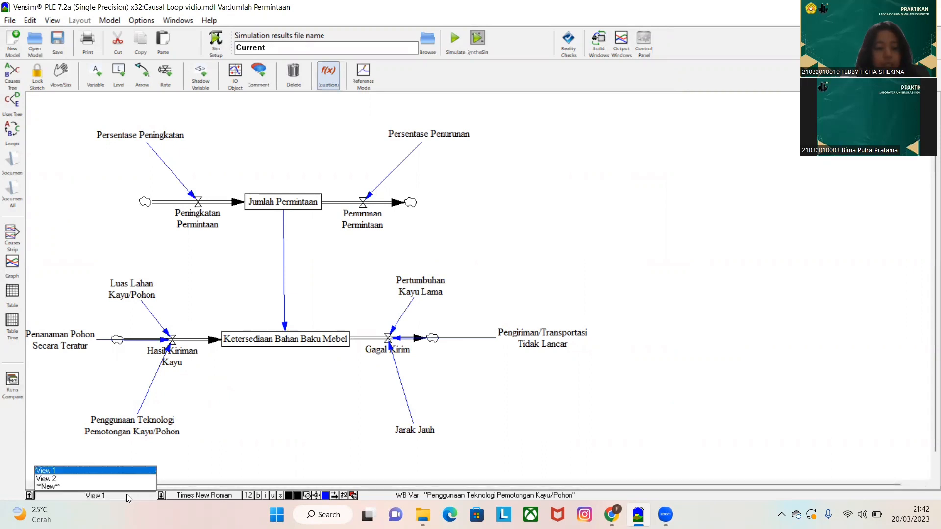
click(107, 479)
click(235, 73)
click(130, 147)
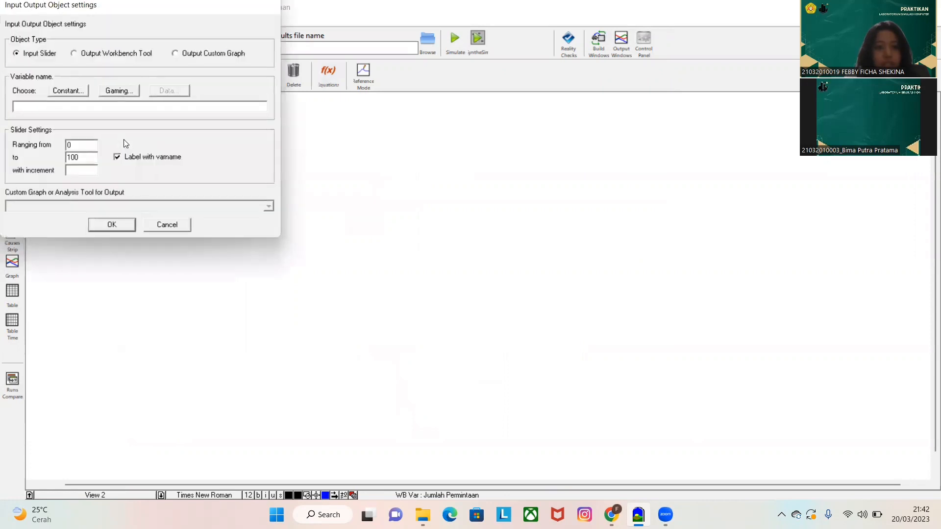
click(75, 54)
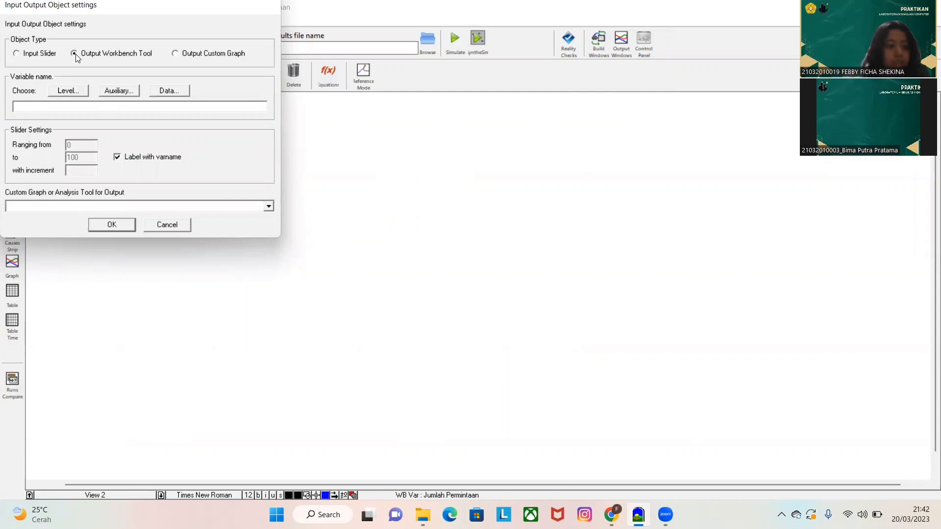
click(81, 91)
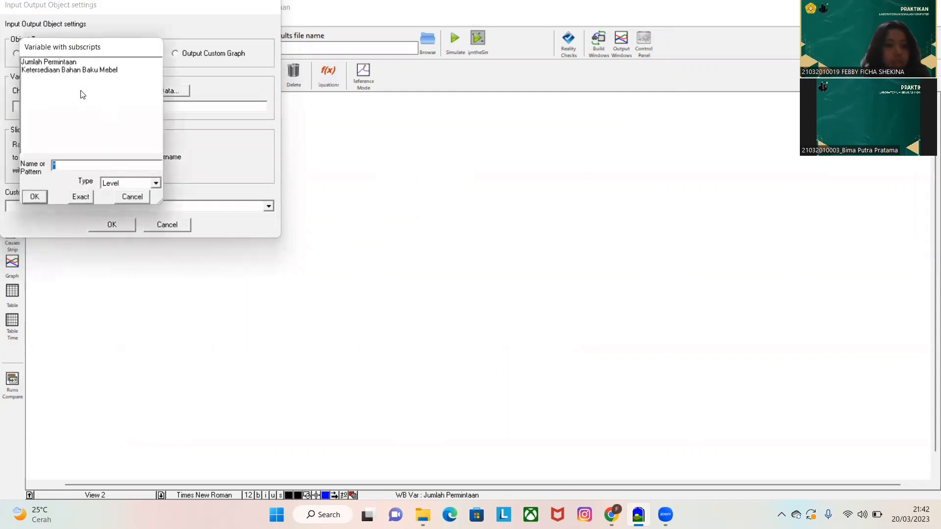
click(66, 62)
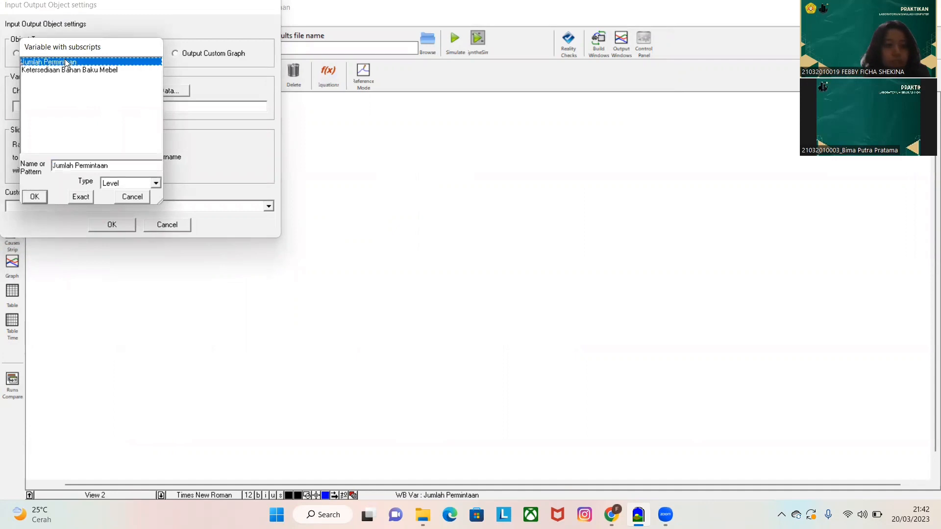
click(81, 196)
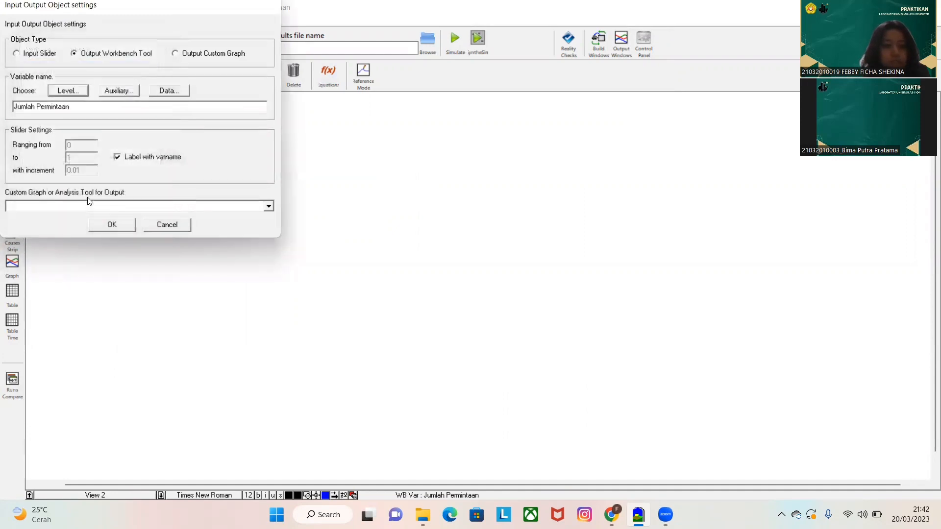
click(268, 206)
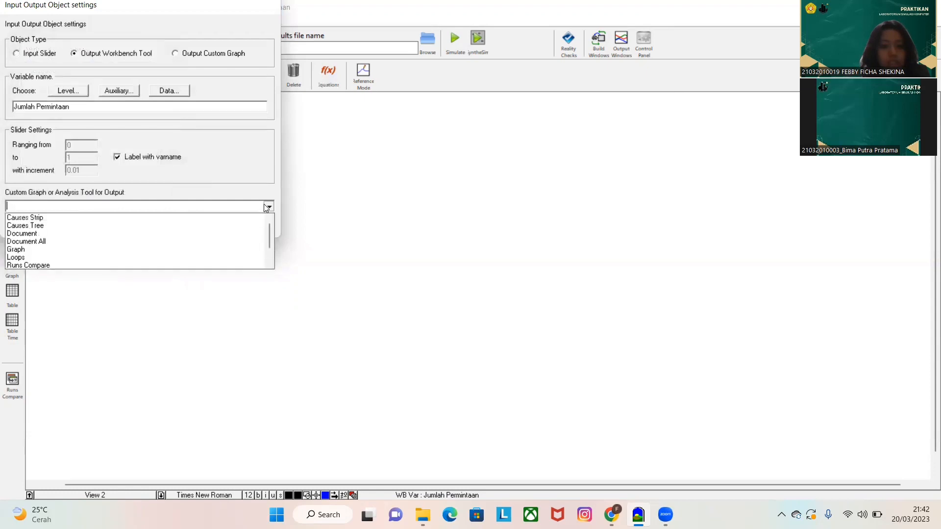
click(71, 250)
click(112, 226)
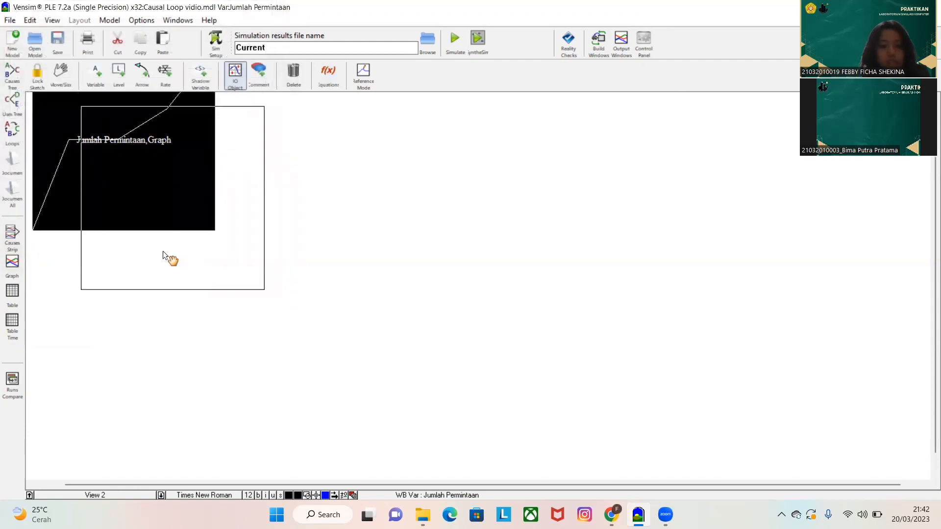
click(162, 250)
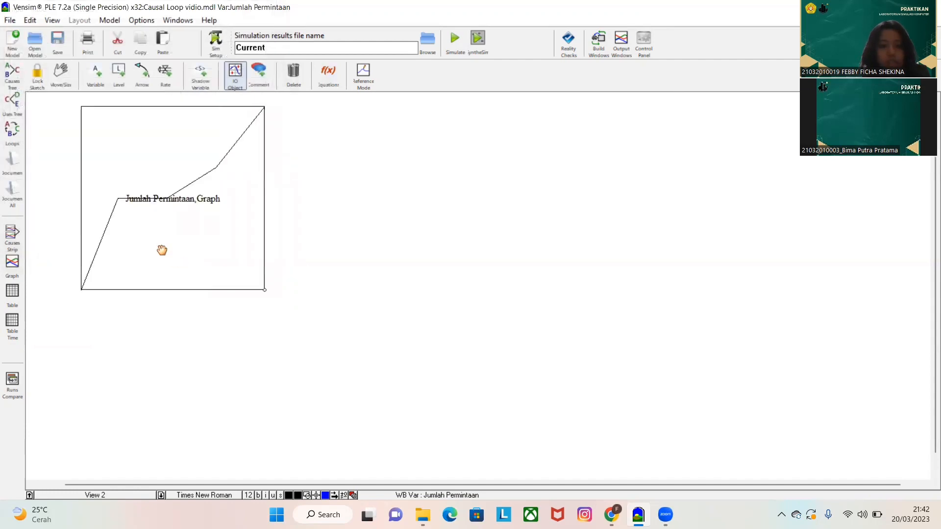
Insert an Output Workbench Tool object showing the Graph of Ketersediaan Bahan Baku Mebel and place it beside the Jumlah Permintaan graph
click(289, 145)
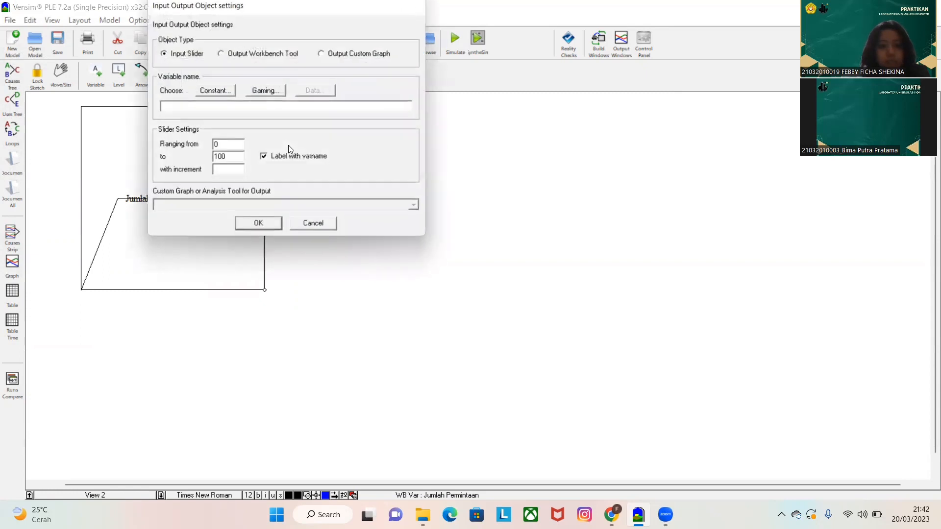
click(221, 54)
click(217, 88)
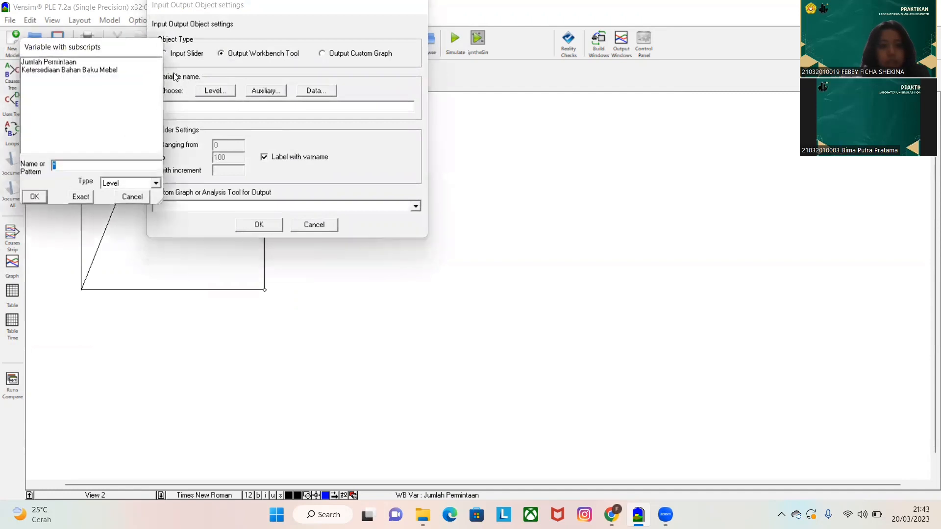
click(109, 70)
click(80, 197)
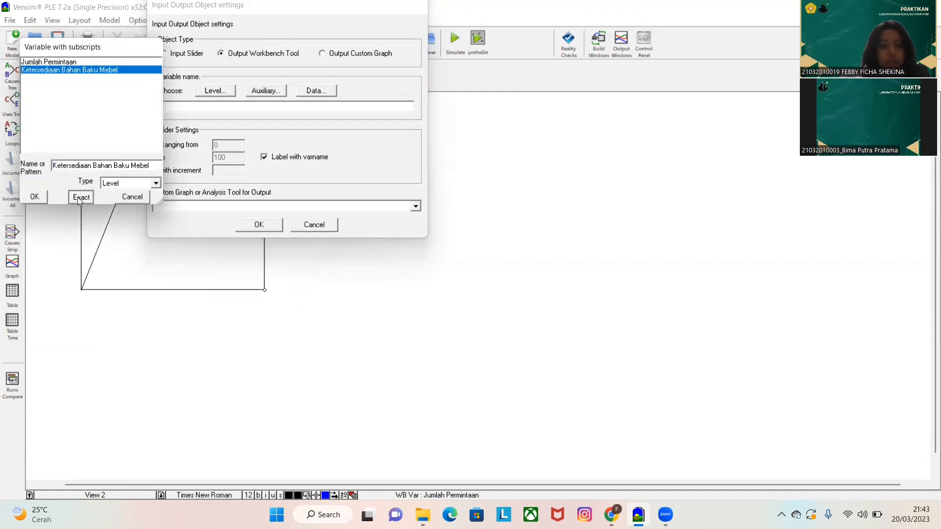
click(416, 206)
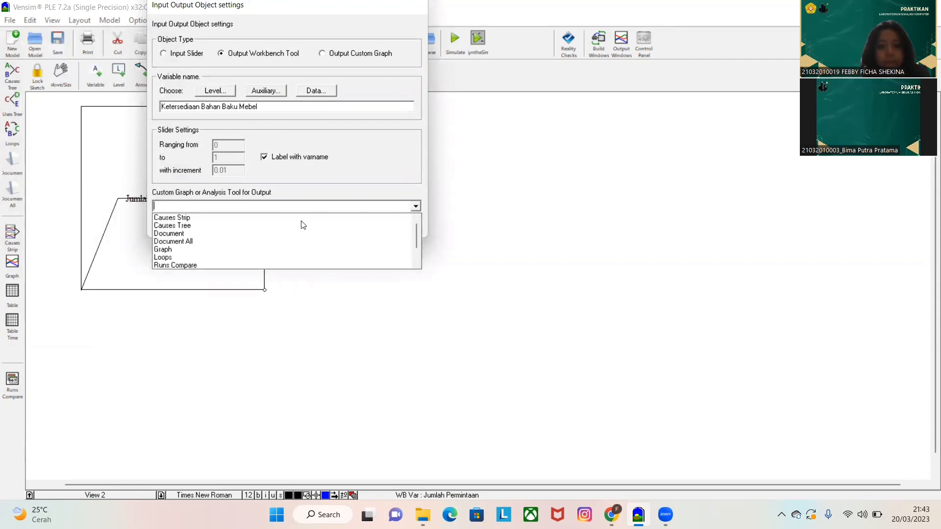
click(236, 250)
click(259, 225)
drag(282, 204, 355, 247)
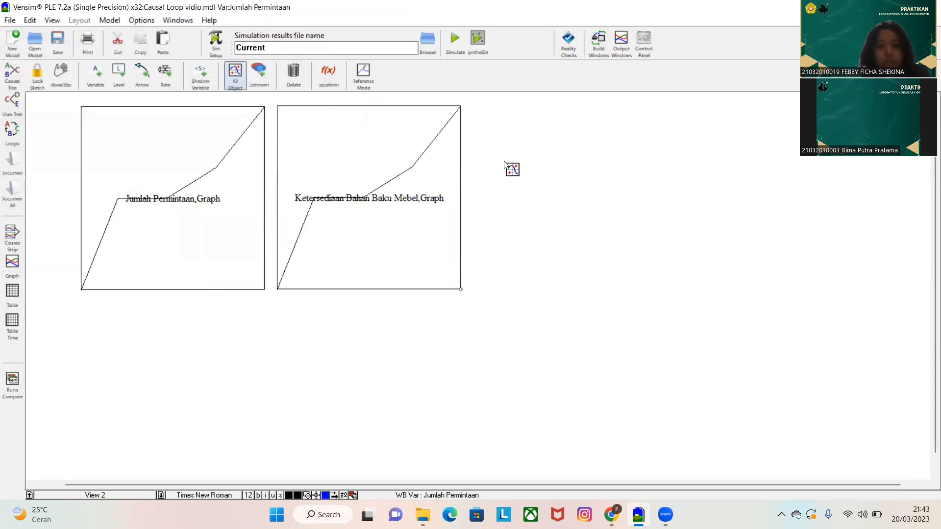
Insert an Output Workbench Tool object showing the Graph of the auxiliary Hasil Kiriman Kayu and place it beside the Ketersediaan Bahan Baku Mebel graph
click(510, 168)
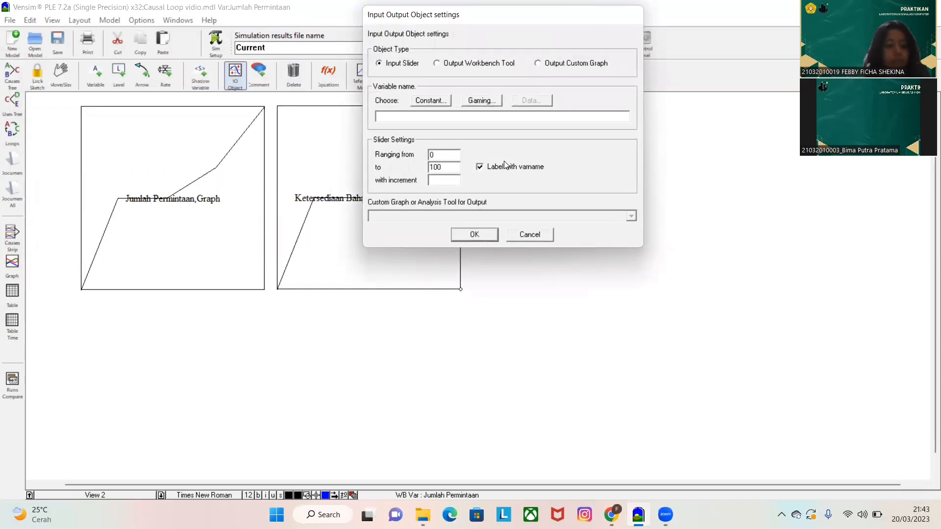
click(443, 65)
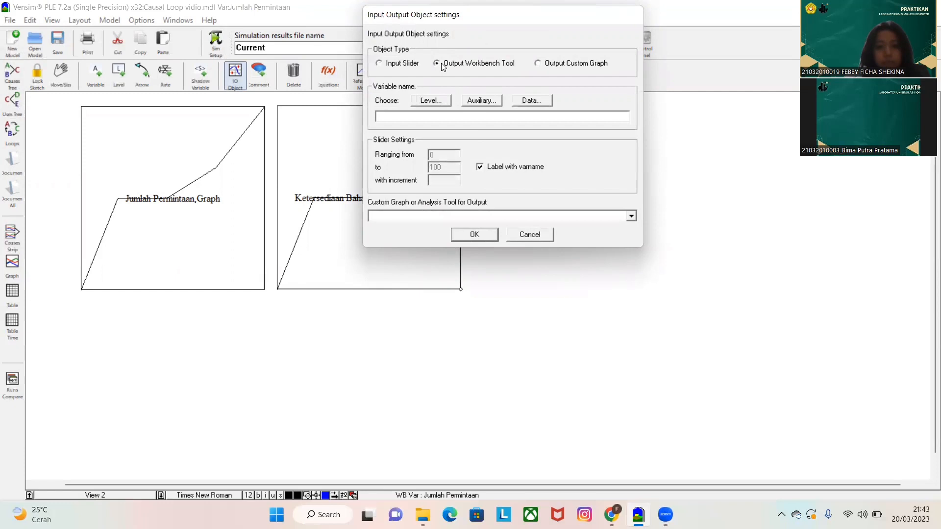
click(482, 101)
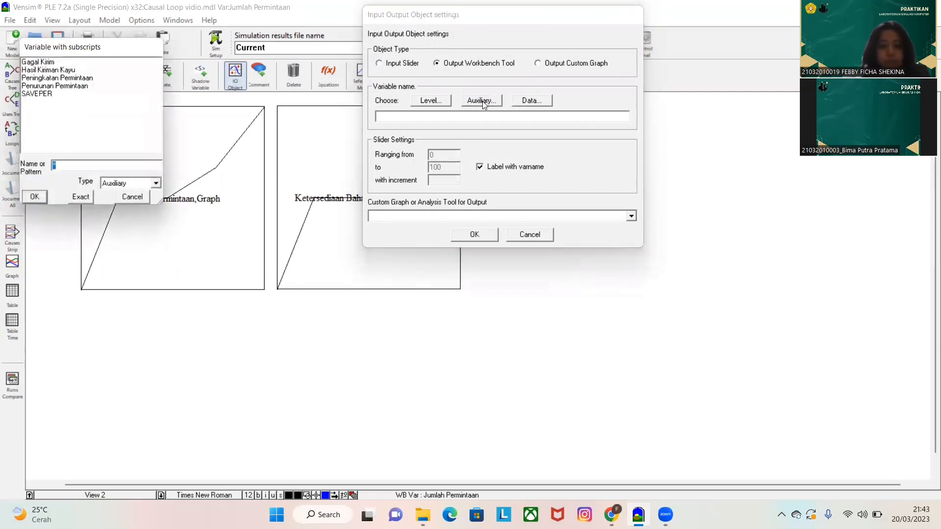
click(55, 70)
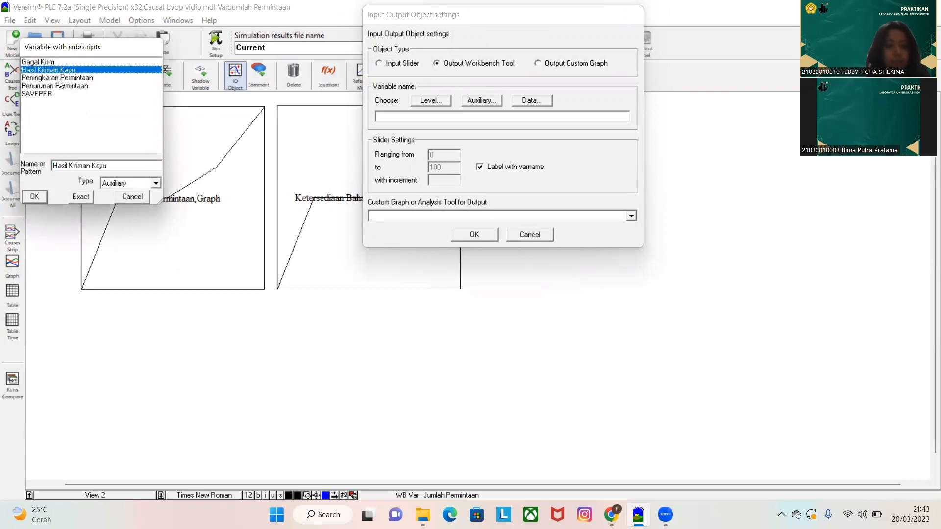
click(79, 201)
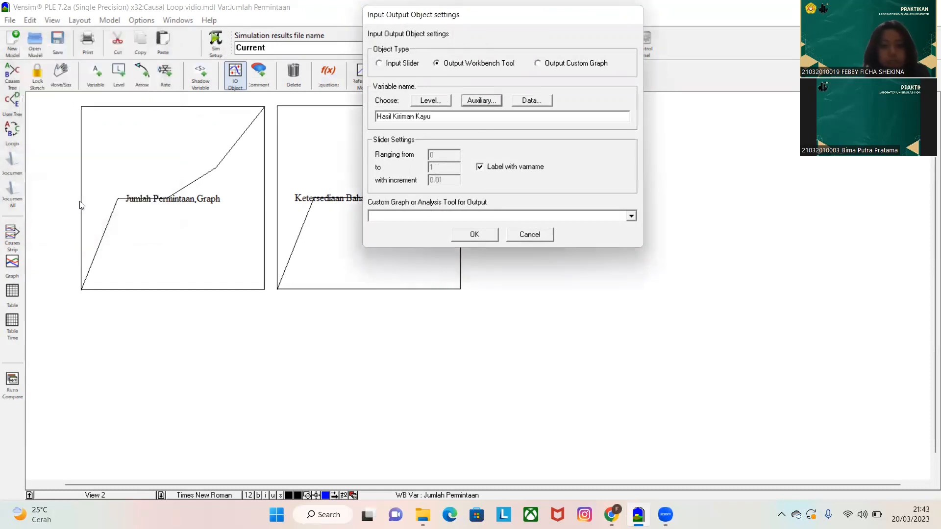
click(629, 217)
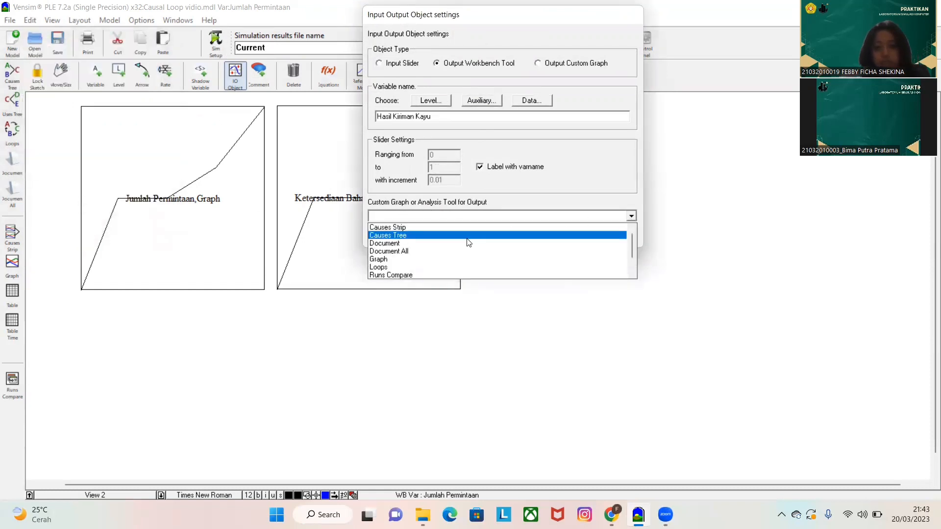
click(447, 257)
click(475, 235)
click(541, 217)
drag(541, 216, 541, 232)
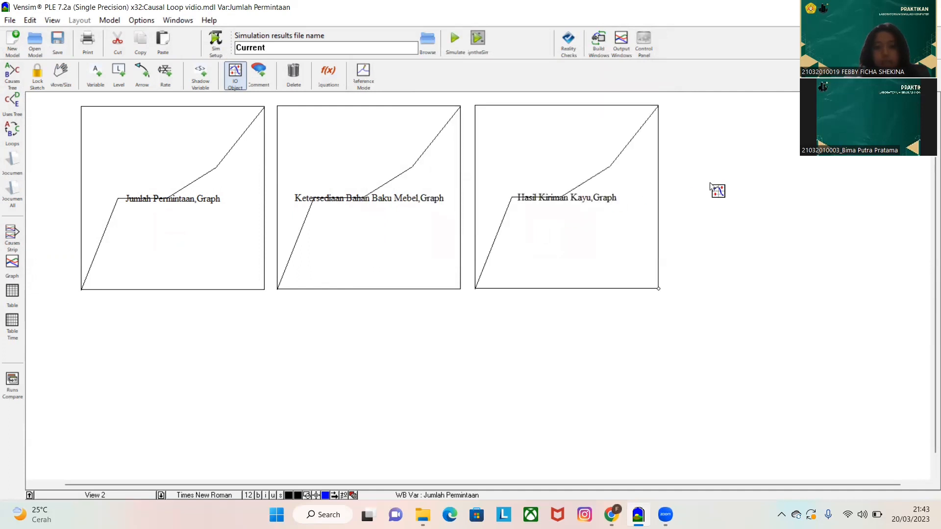
Insert an Output Workbench Tool object showing the Graph of the auxiliary Gagal Kirim and place it beside the Hasil Kiriman Kayu graph
click(714, 188)
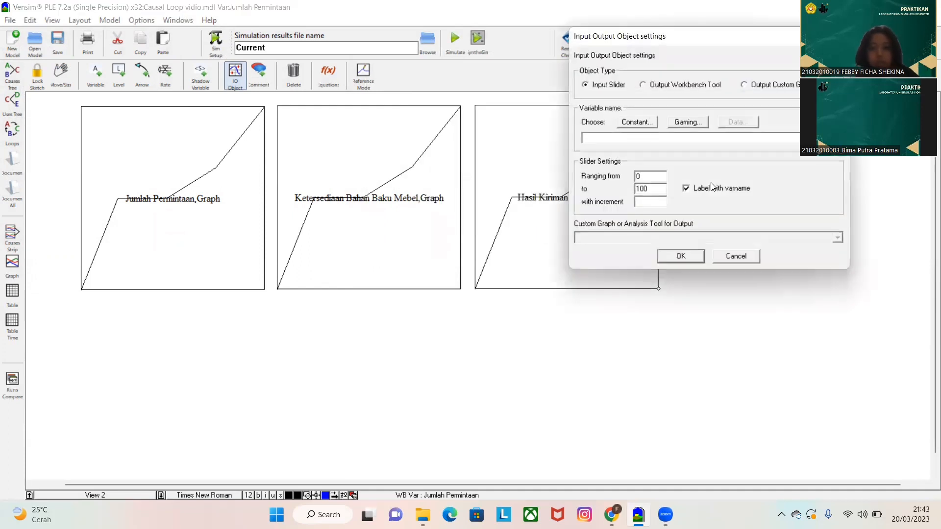
click(644, 86)
click(687, 122)
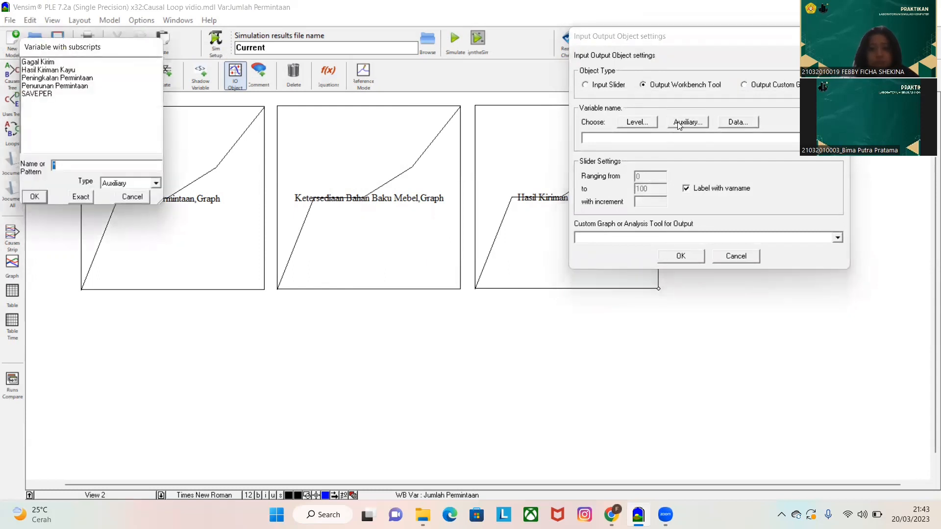
click(49, 63)
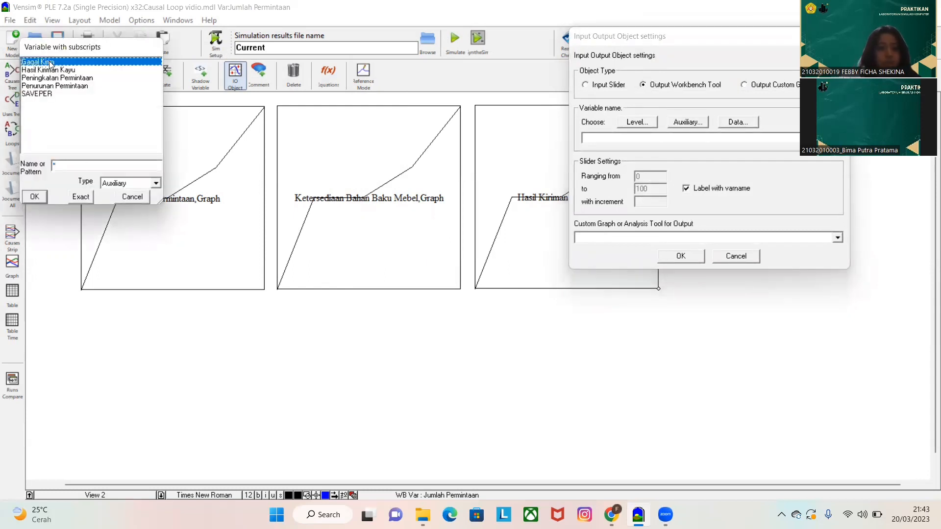
click(86, 197)
click(837, 238)
click(667, 281)
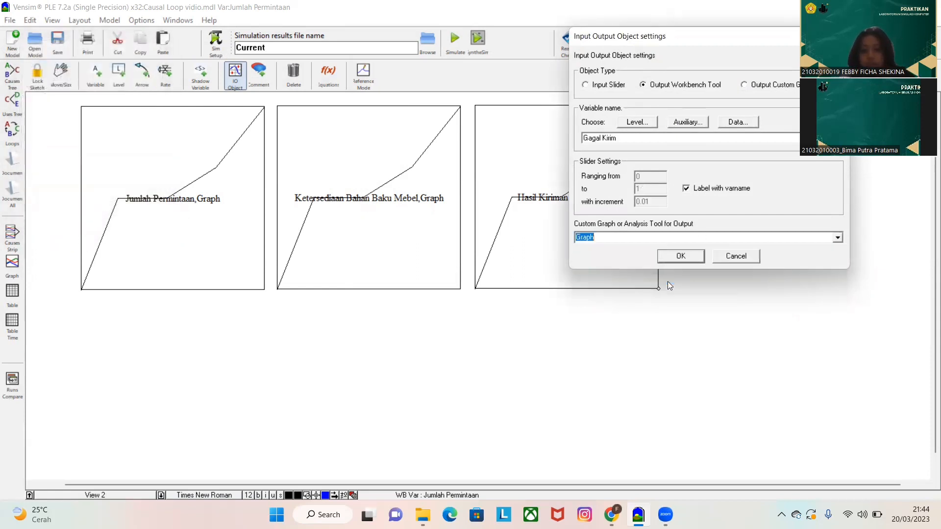
click(681, 256)
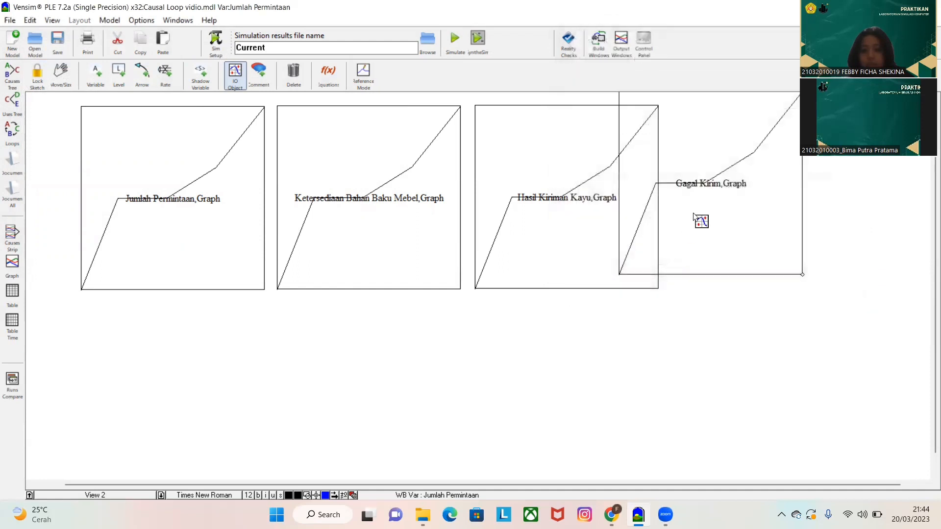
drag(737, 225, 741, 226)
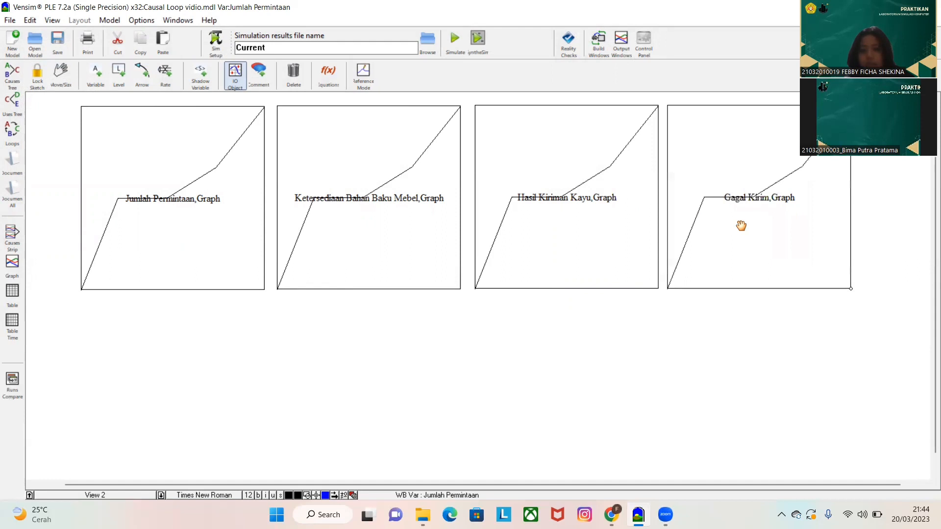
click(741, 226)
drag(743, 227, 746, 226)
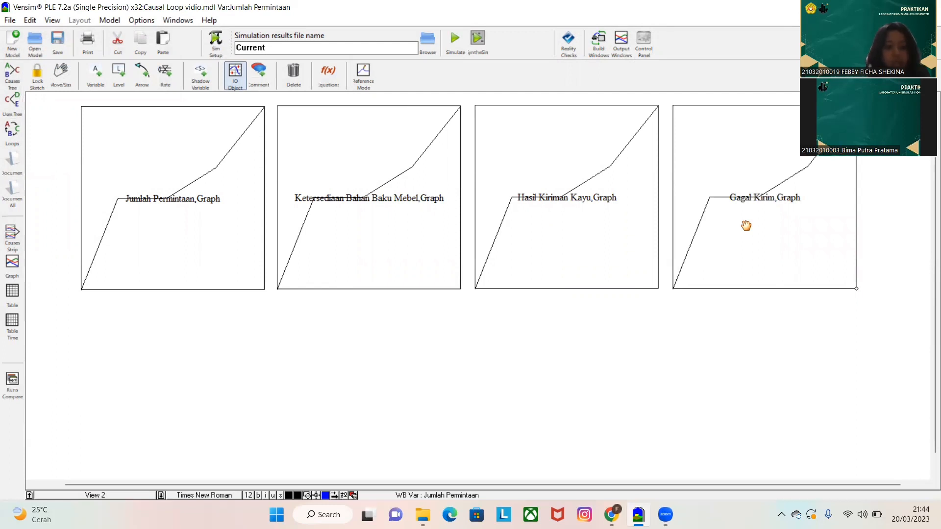
Set up an Input Slider below the Jumlah Permintaan graph for the constant Persentase Peningkatan, ranging from 0 to 3000 with increment 1
click(116, 320)
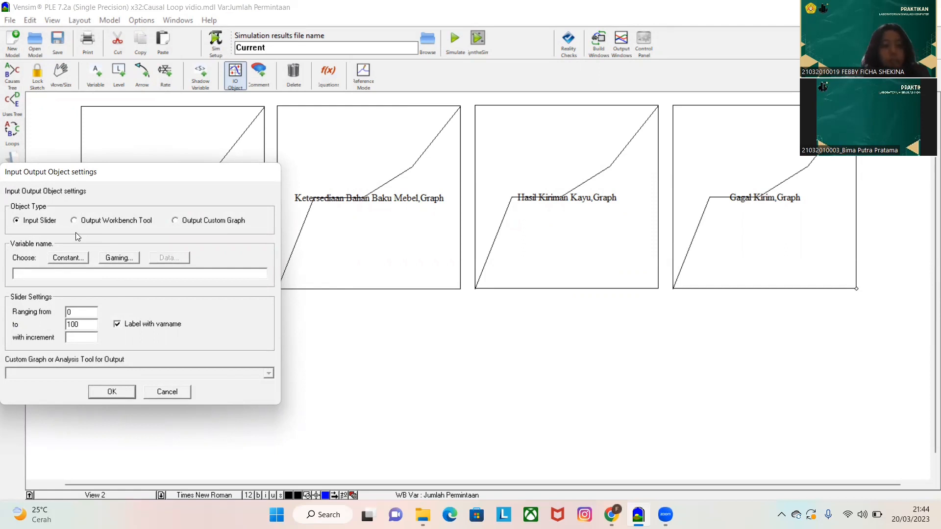
click(79, 258)
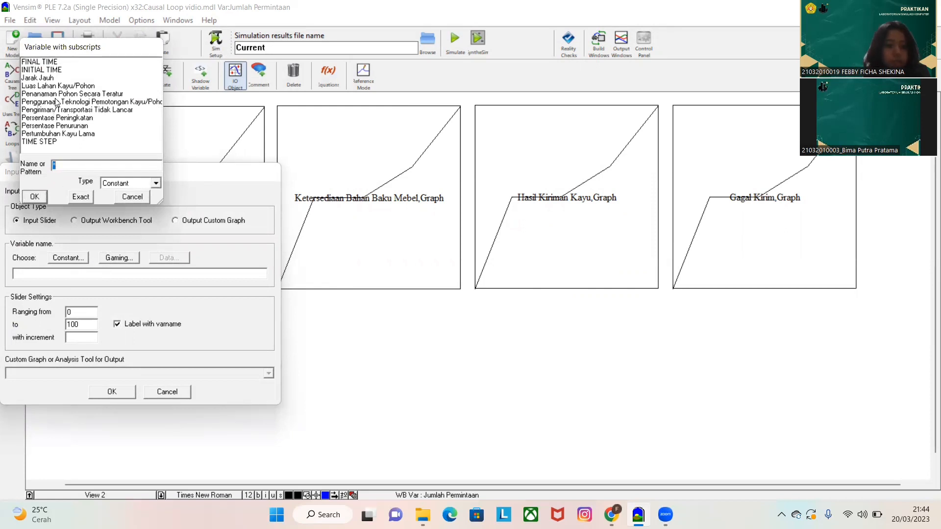
click(53, 118)
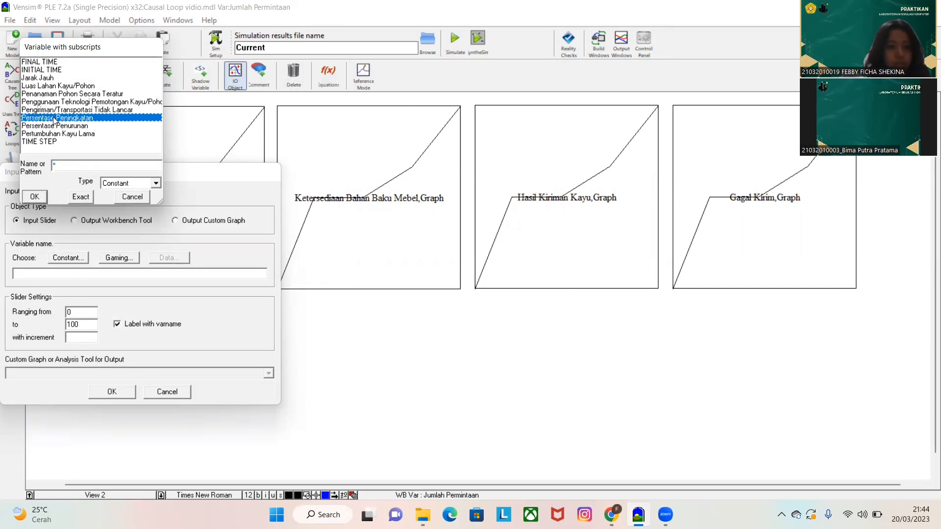
click(76, 197)
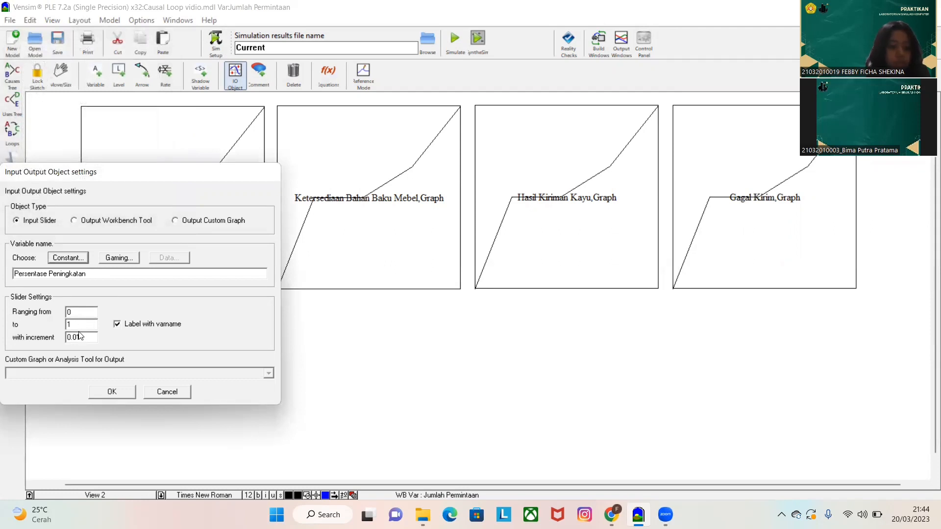
click(75, 325)
key(BackSpace)
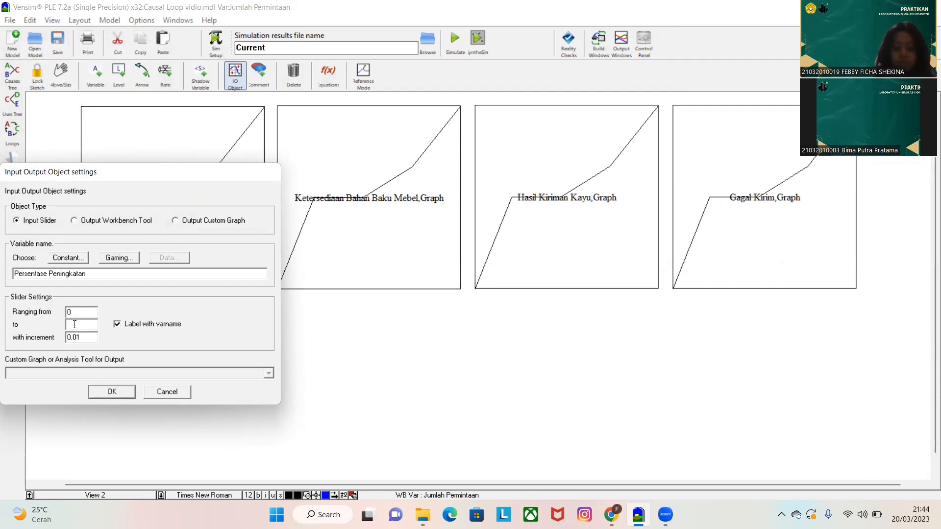
text(3000)
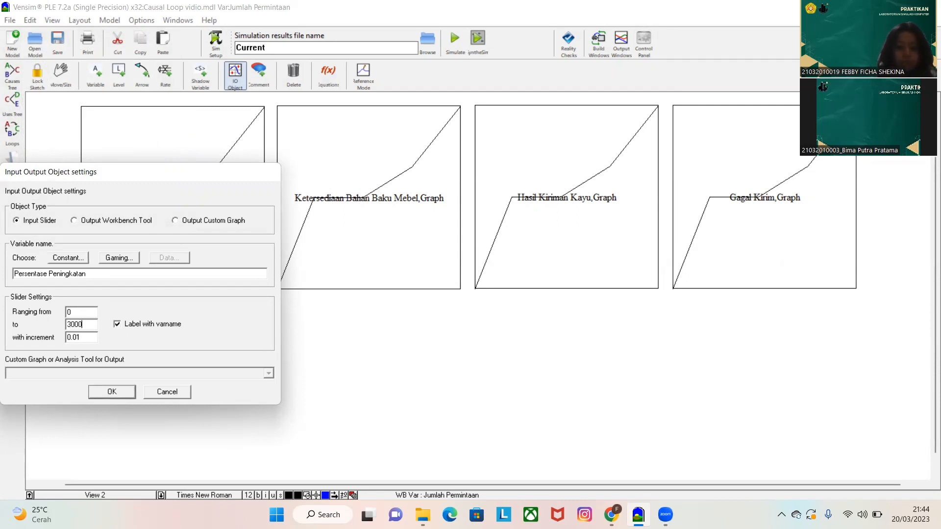
drag(82, 337, 56, 340)
text(1)
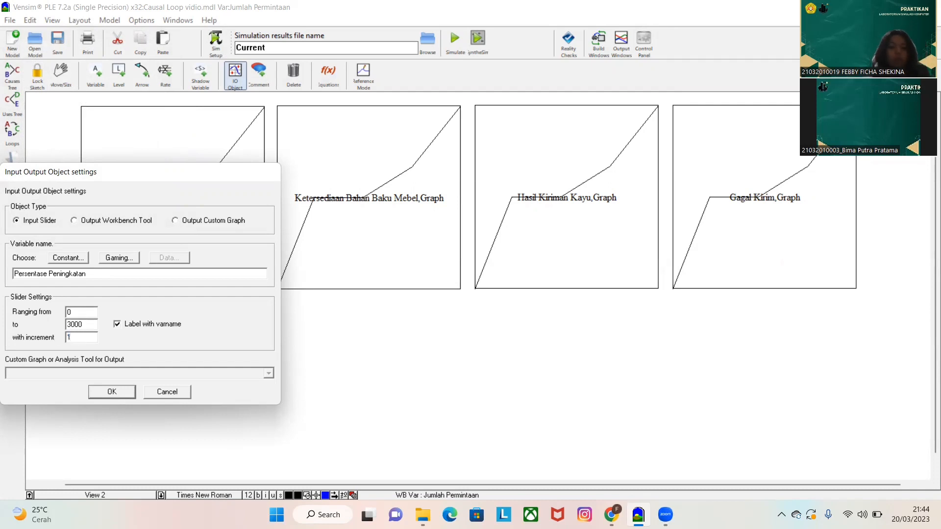